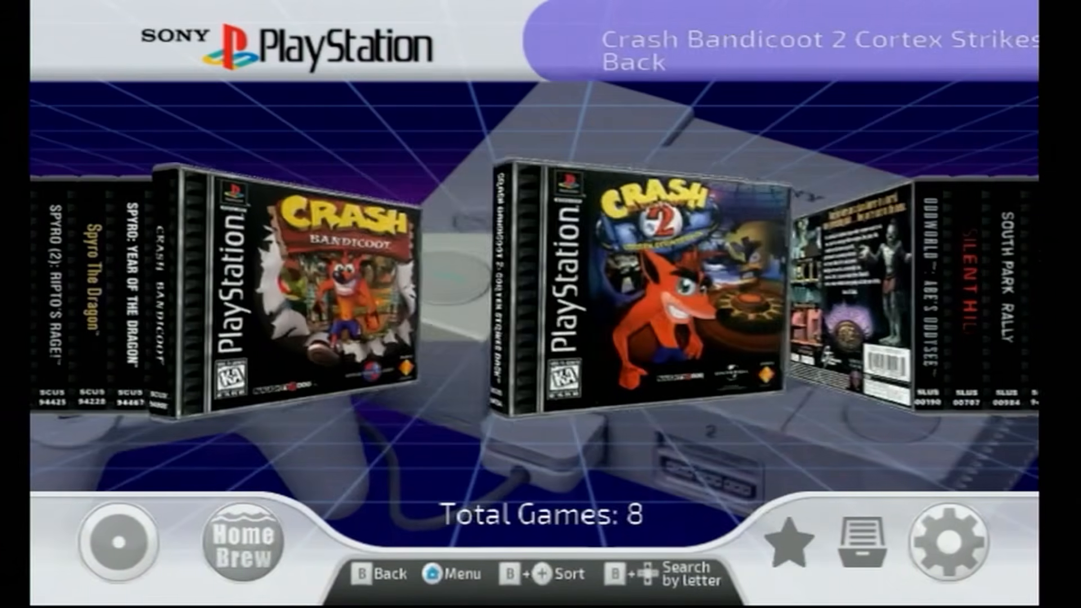
pyautogui.press('Right')
pyautogui.press('Right')
pyautogui.press('Right')
pyautogui.press('Right')
pyautogui.press('Right')
pyautogui.press('Right')
pyautogui.press('Right')
pyautogui.press('Right')
pyautogui.press('Right')
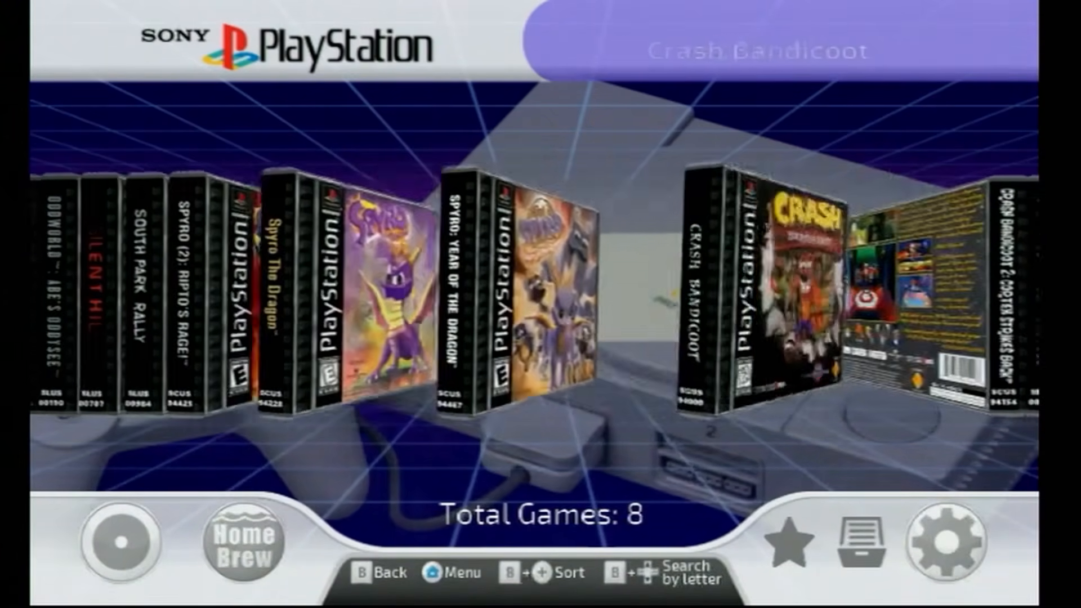
# Browse the Wii game covers and the PlayStation collection in the game loader.
pyautogui.press('Left')
pyautogui.press('Left')
pyautogui.press('Left')
pyautogui.press('Return')
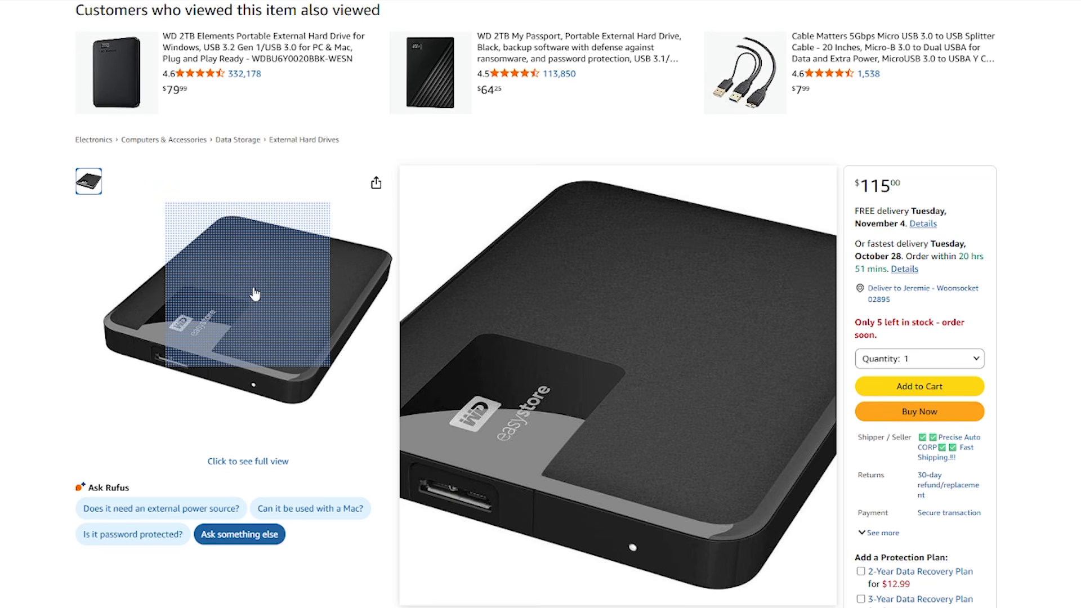
# Review the WD Easystore 2TB and My Passport 6TB listings, the WD Quick Formatter guide and the USB Y splitter cable's pictures.
pyautogui.moveTo(412, 176); pyautogui.dragTo(820, 188)
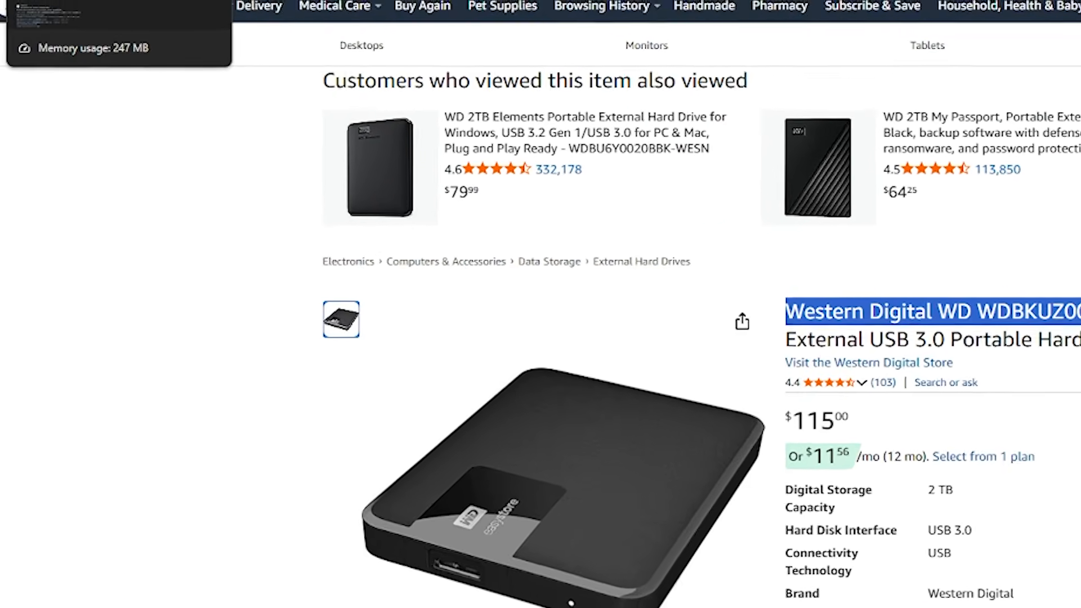
pyautogui.click(57, 1)
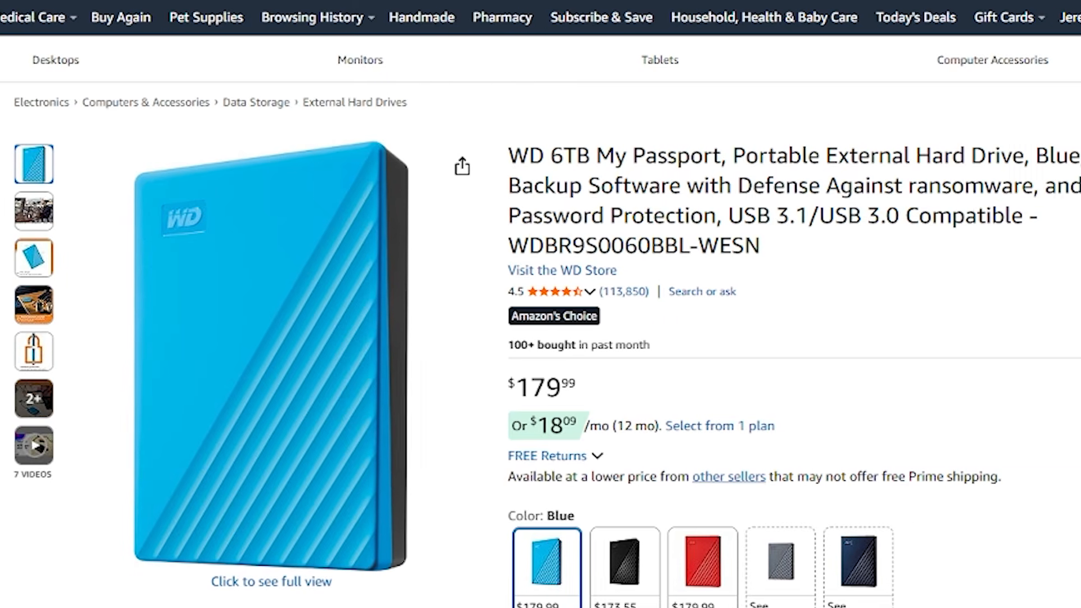
pyautogui.moveTo(286, 337)
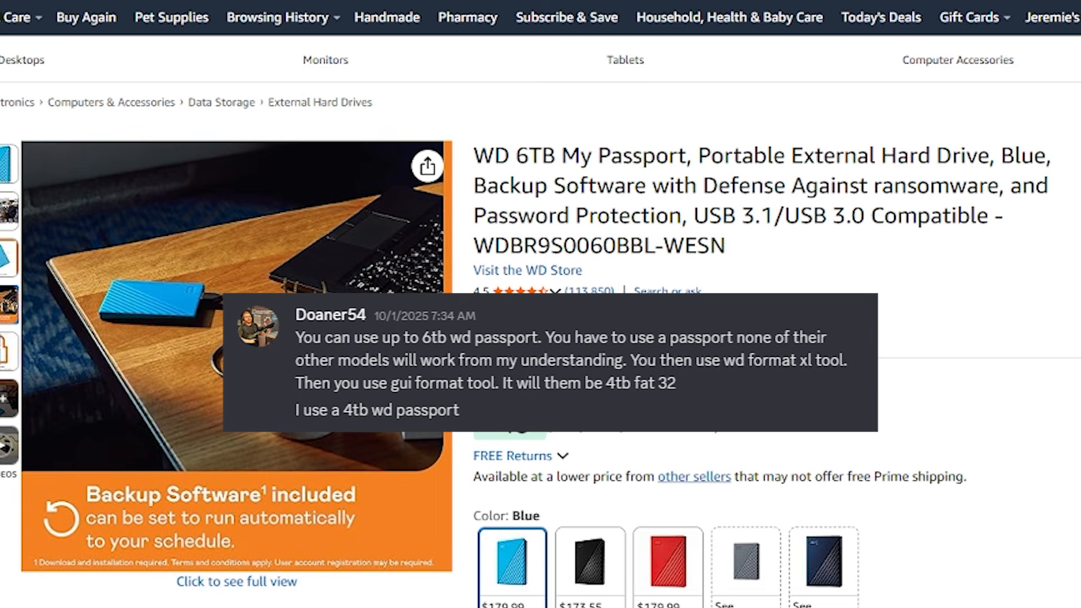
pyautogui.moveTo(1, 273)
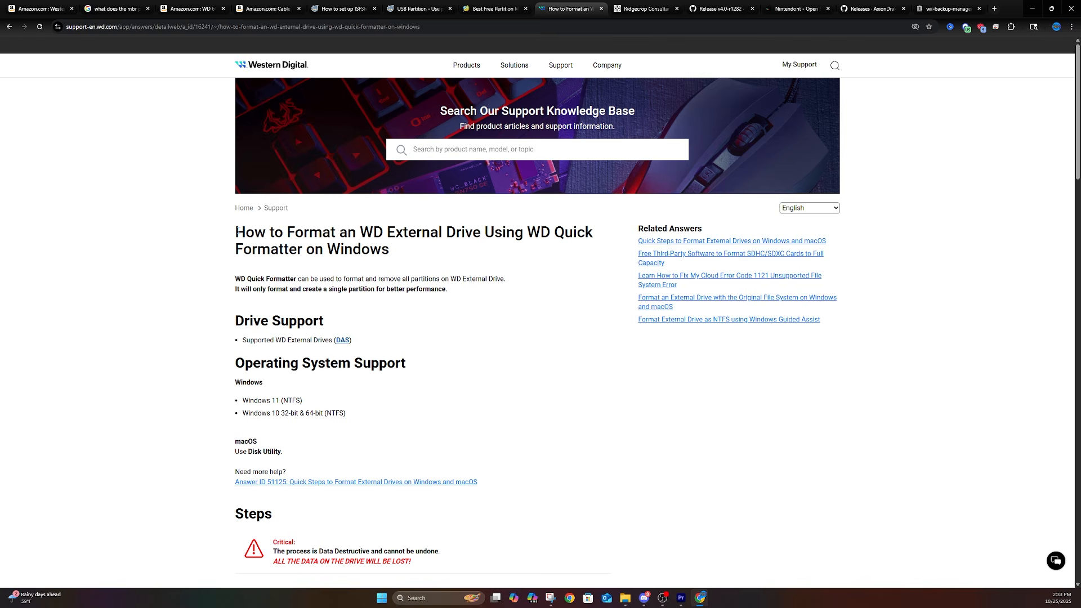
pyautogui.moveTo(237, 231); pyautogui.dragTo(403, 253)
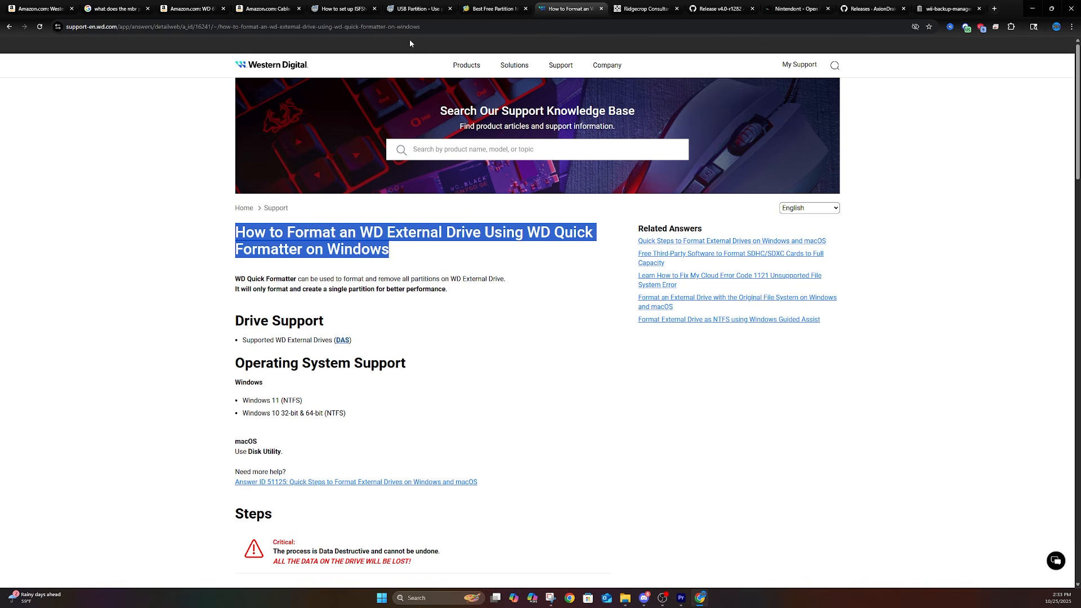
pyautogui.click(647, 9)
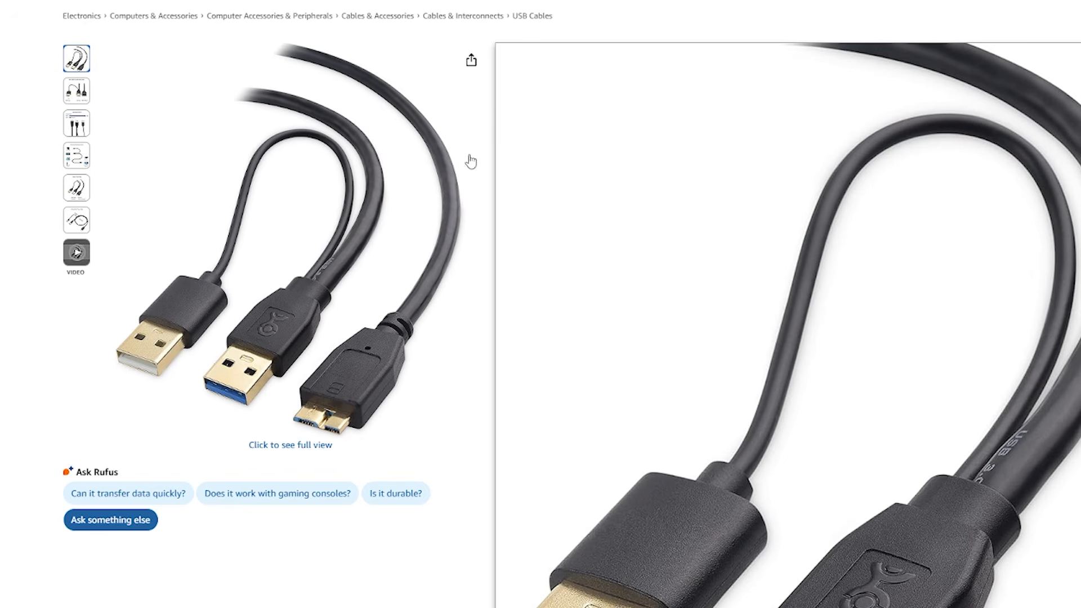
pyautogui.moveTo(505, 52); pyautogui.dragTo(625, 120)
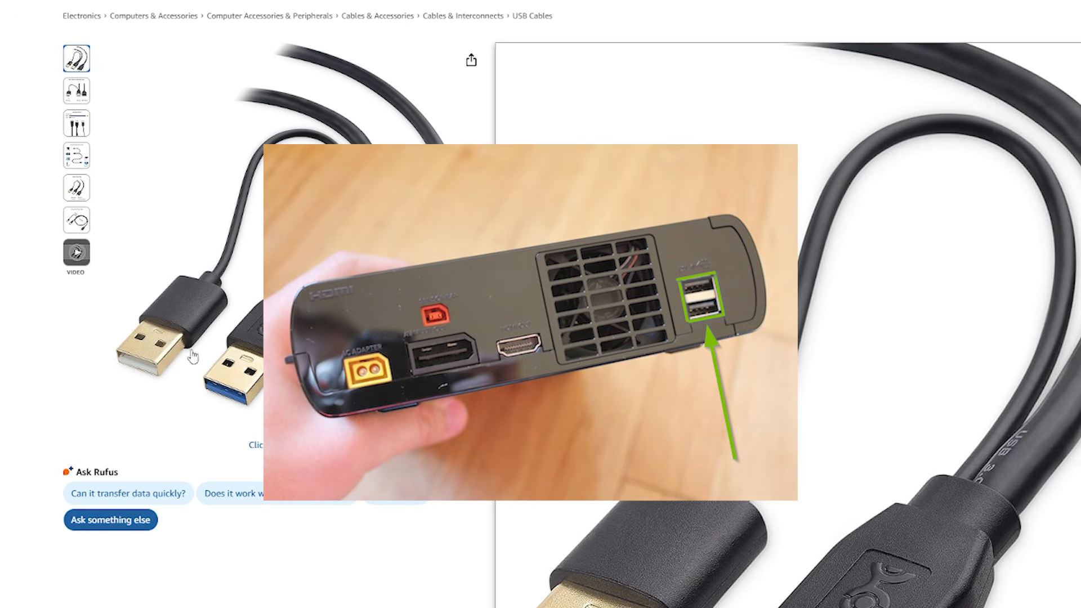
pyautogui.moveTo(77, 155)
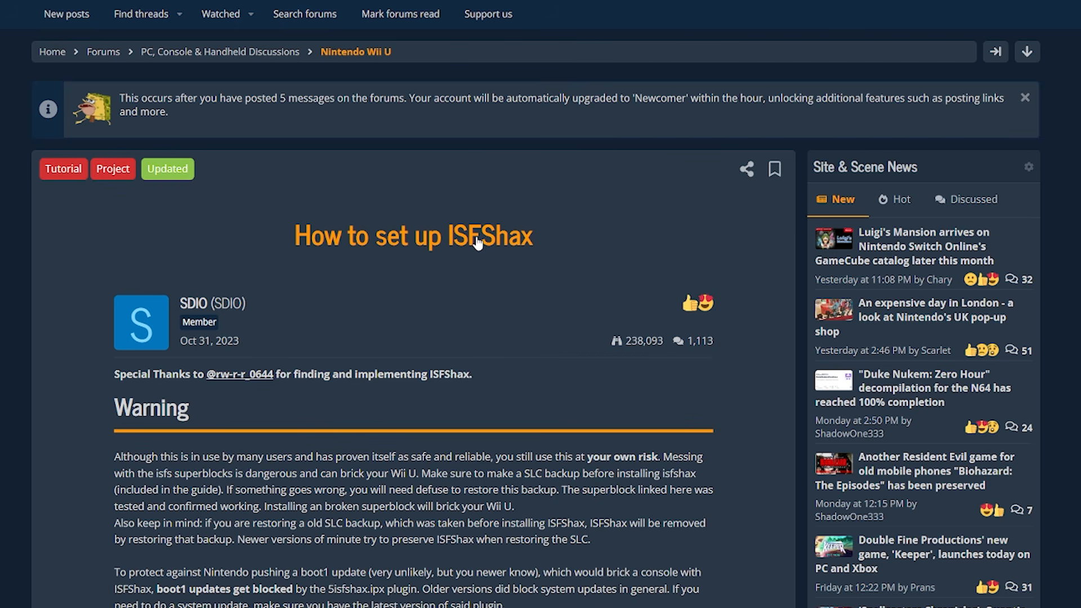
# Open the isfsh.ax link from the ISFShax guide's "Preparing the SD card" section in a new tab and download the isfshax_release.zip archive.
pyautogui.scroll(-10, 477, 243)
pyautogui.scroll(-10, 394, 304)
pyautogui.moveTo(114, 211); pyautogui.dragTo(319, 219)
pyautogui.scroll(-1, 320, 219)
pyautogui.click(119, 314)
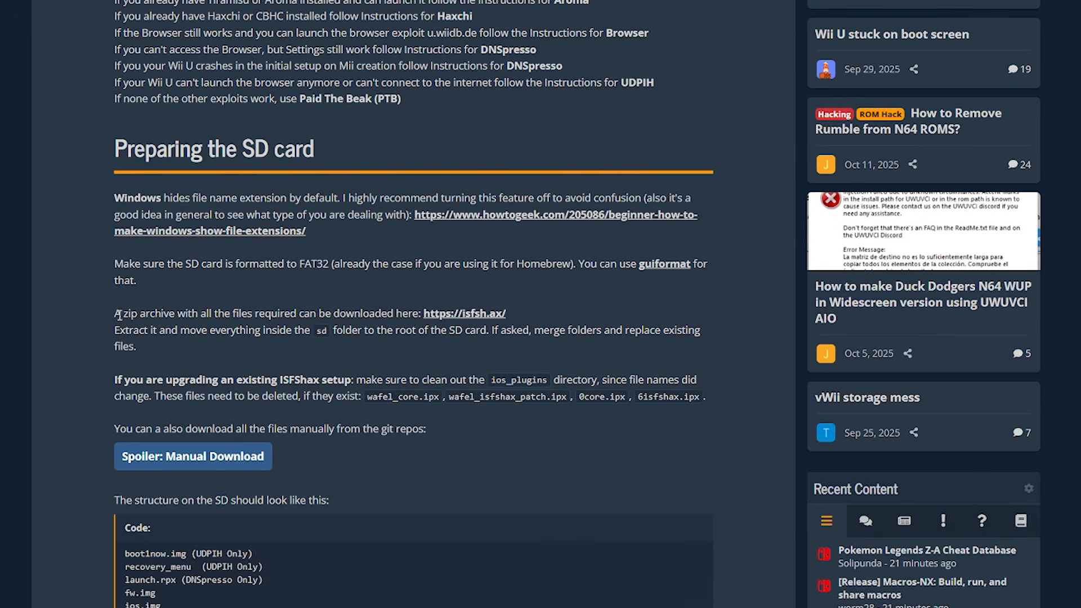
pyautogui.moveTo(120, 314); pyautogui.dragTo(433, 313)
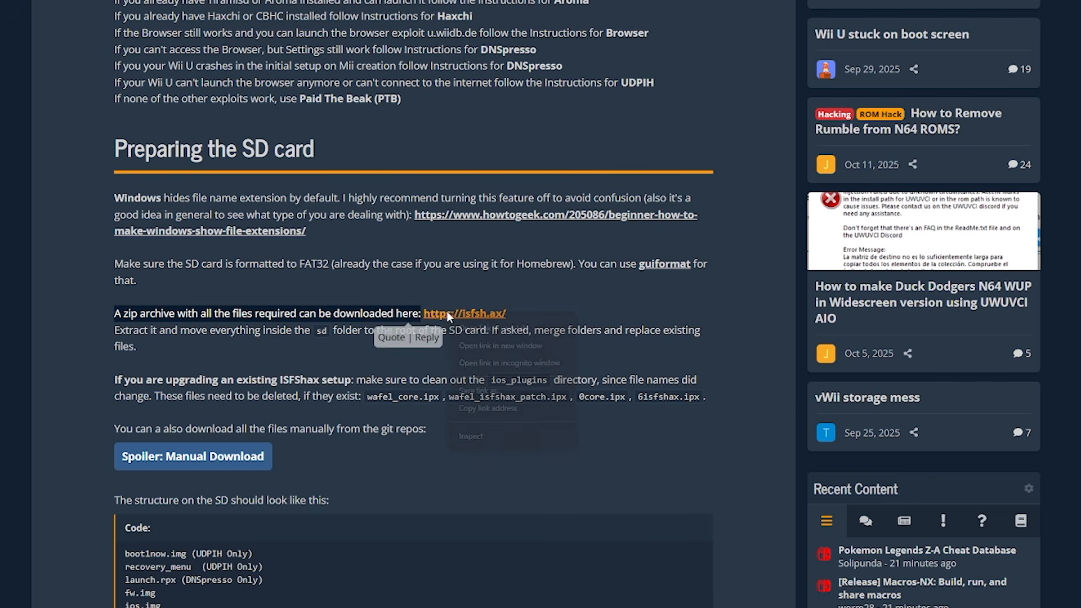
pyautogui.rightClick(449, 314)
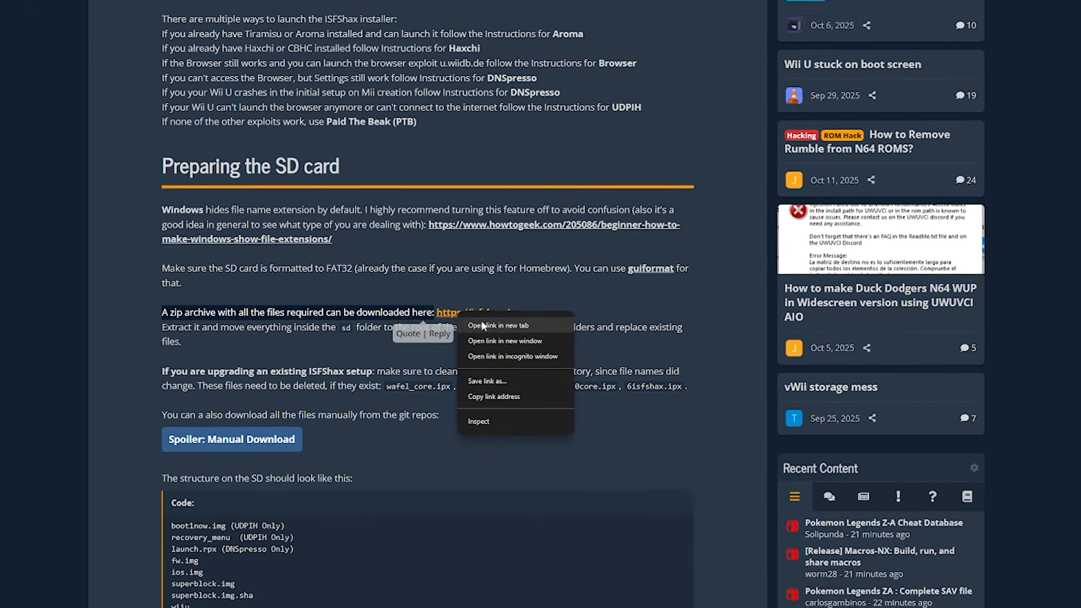
pyautogui.click(482, 325)
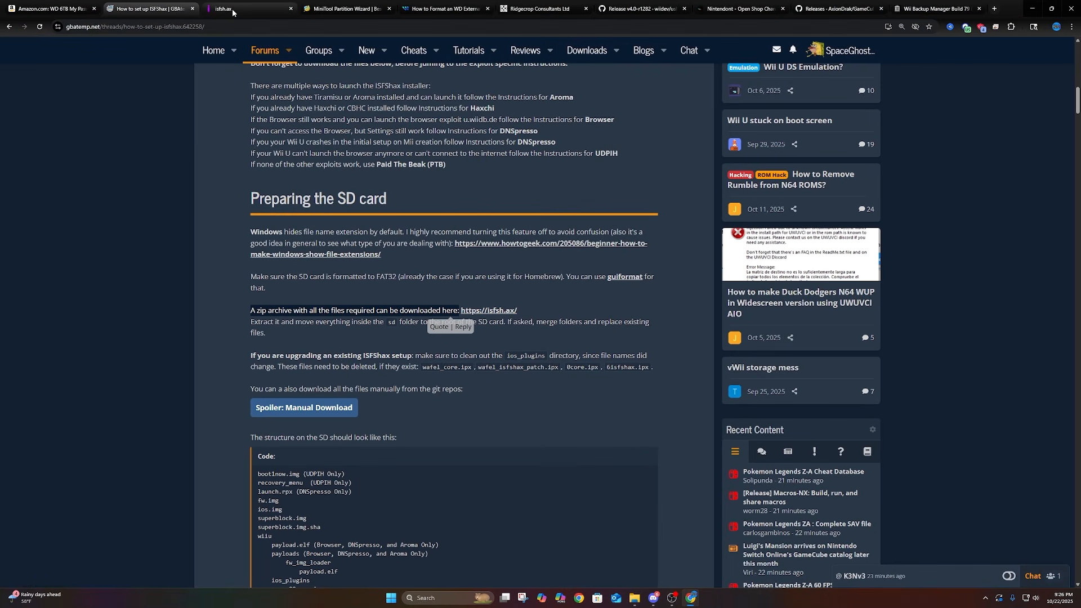
pyautogui.click(233, 12)
pyautogui.click(409, 507)
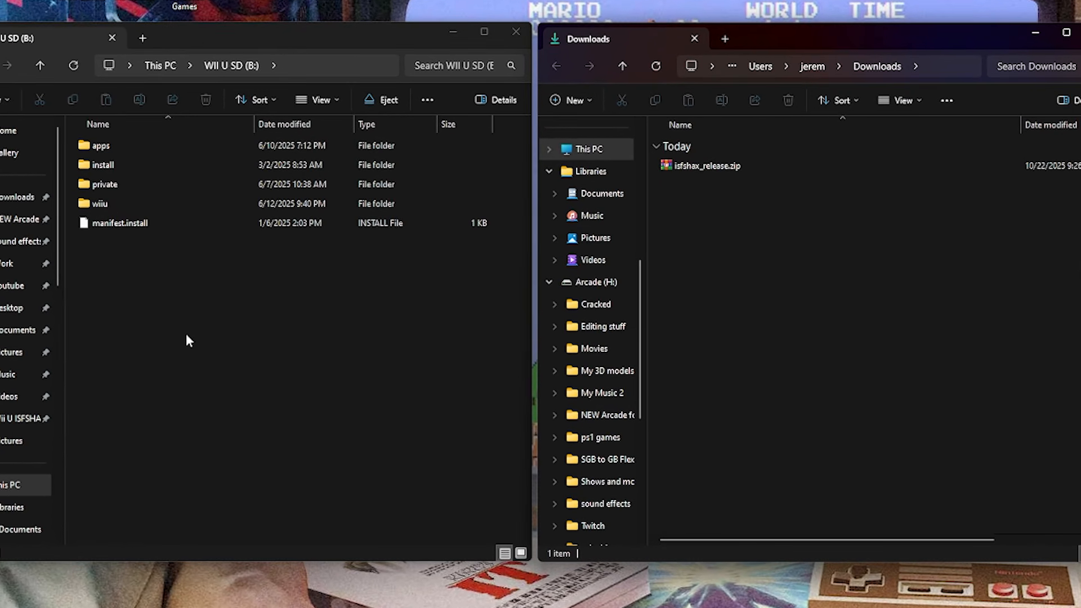
# Check in the Downloads folder's view options that file name extensions are shown.
pyautogui.click(184, 331)
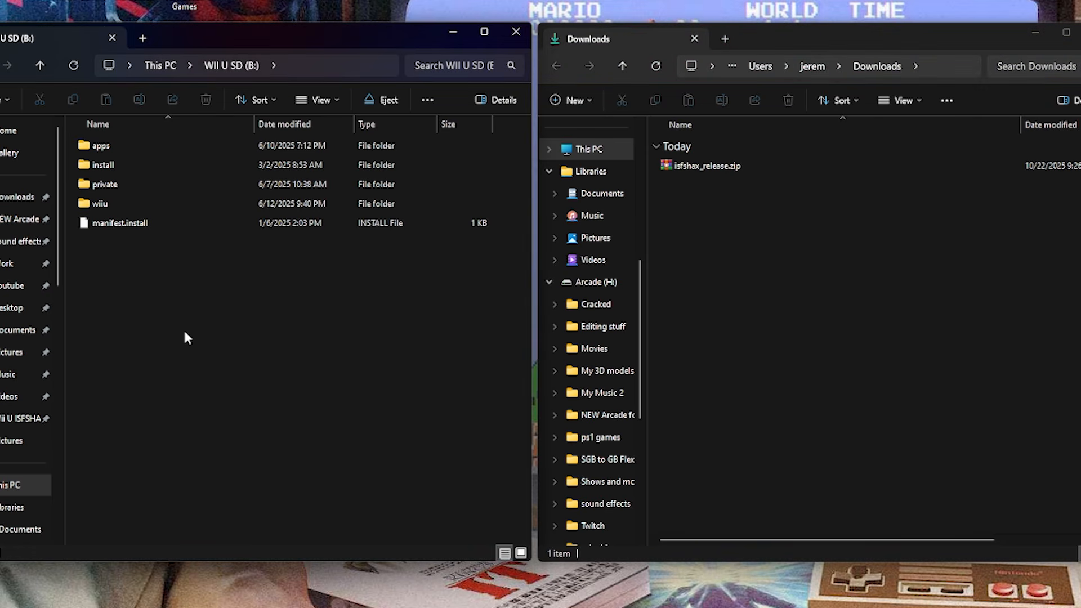
pyautogui.click(747, 273)
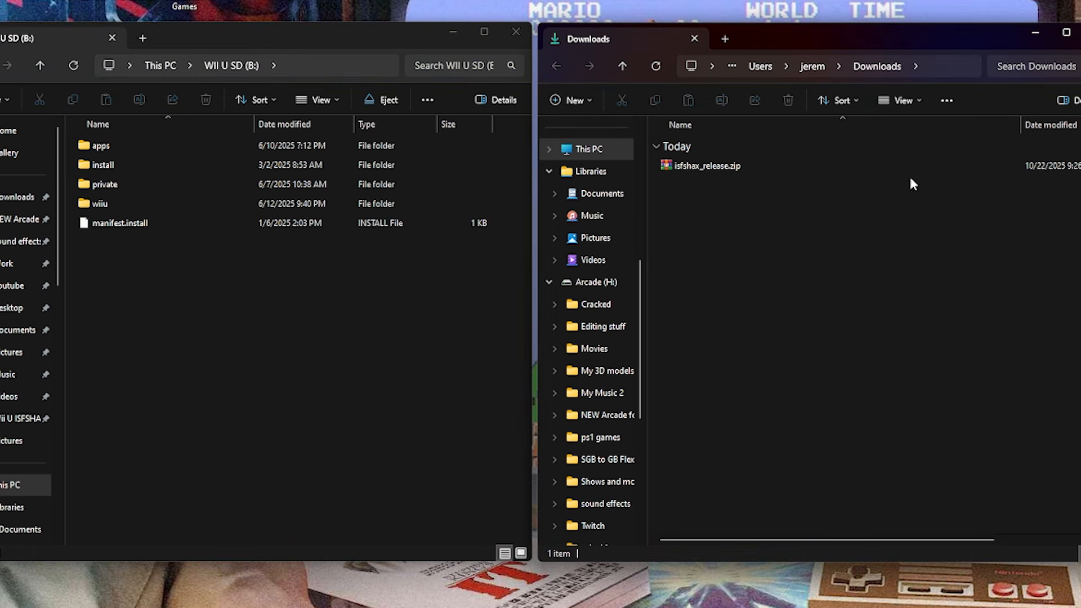
pyautogui.click(910, 99)
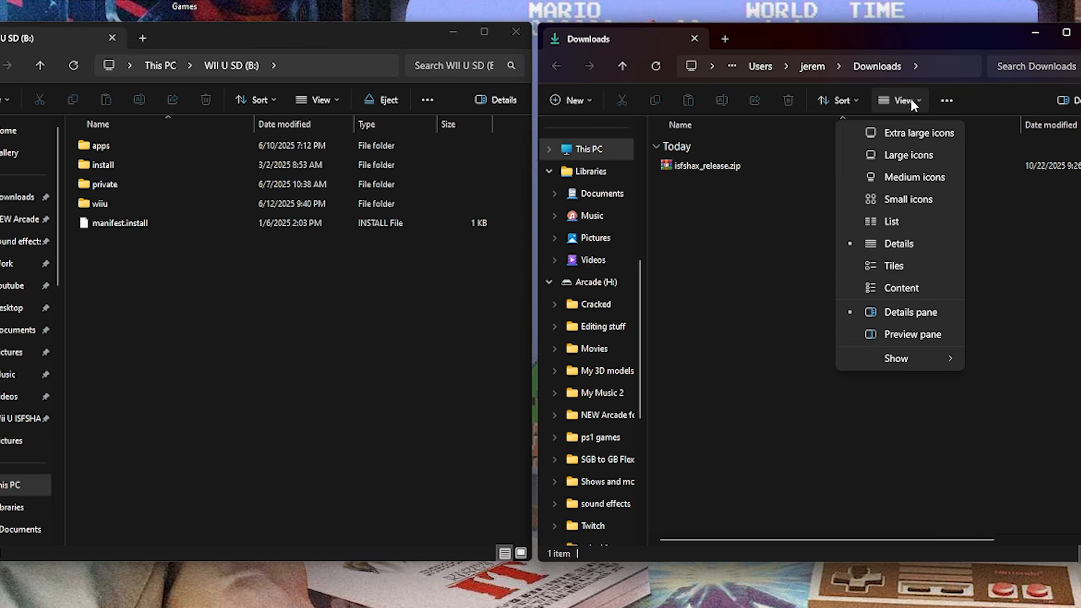
pyautogui.moveTo(933, 357)
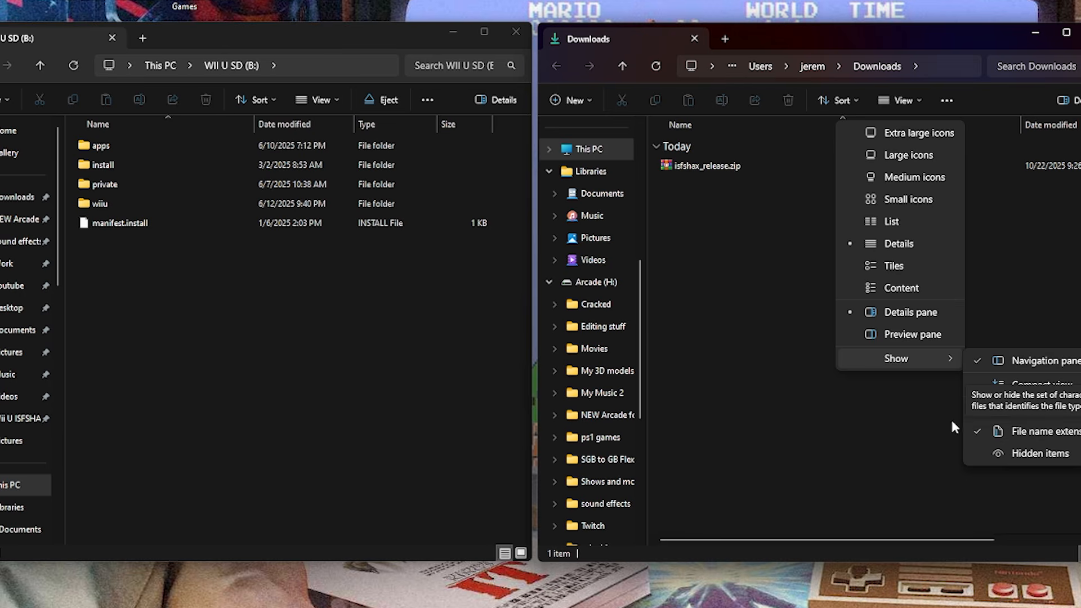
pyautogui.click(770, 343)
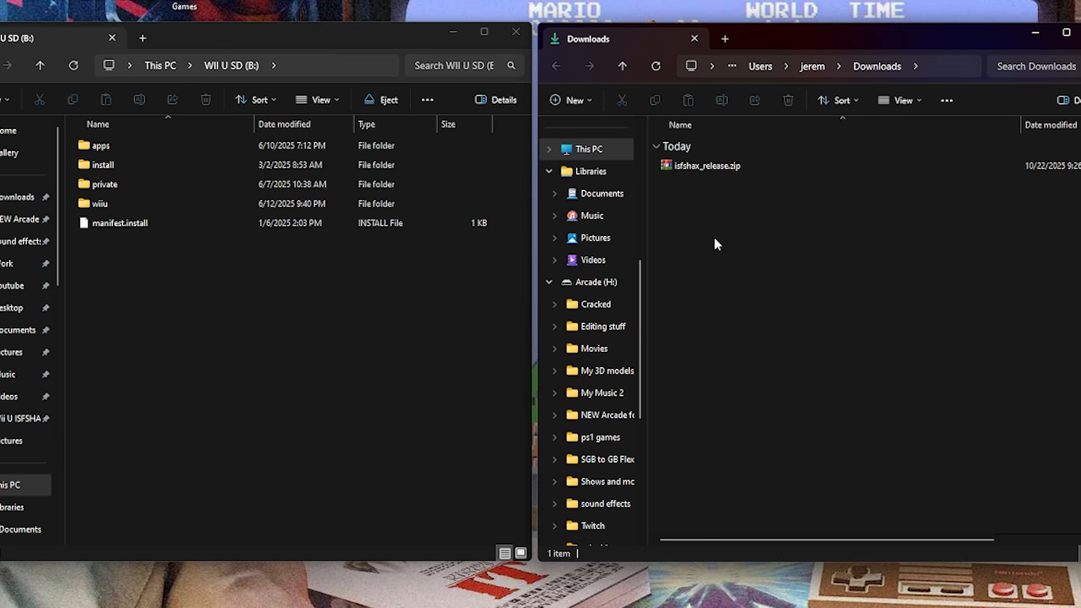
# Extract isfshax_release.zip into its own isfshax_release folder in Downloads and delete the zip archive.
pyautogui.click(674, 165)
pyautogui.rightClick(674, 165)
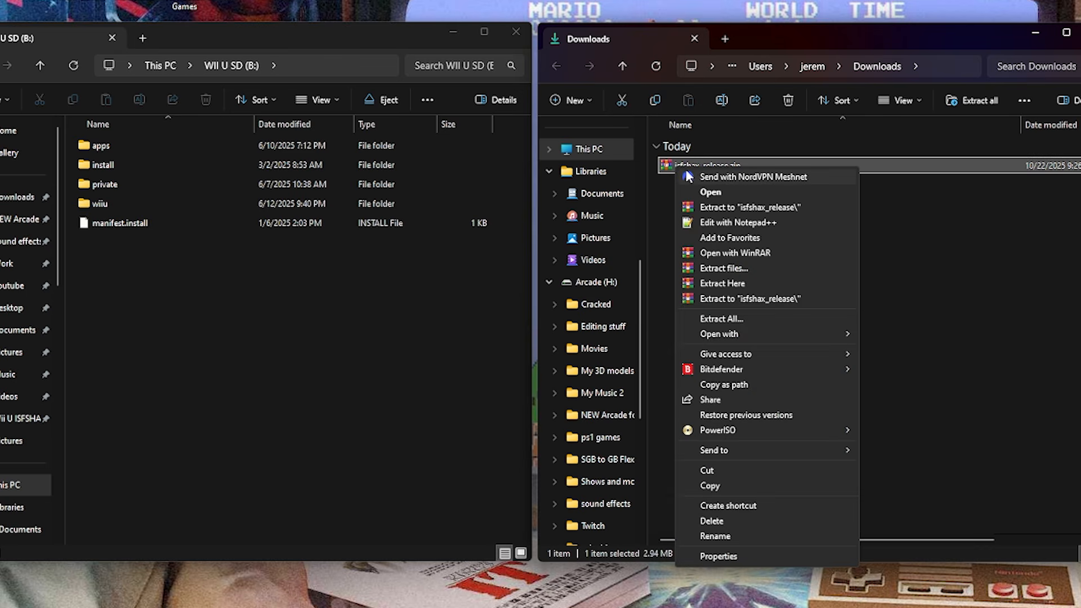
pyautogui.click(729, 295)
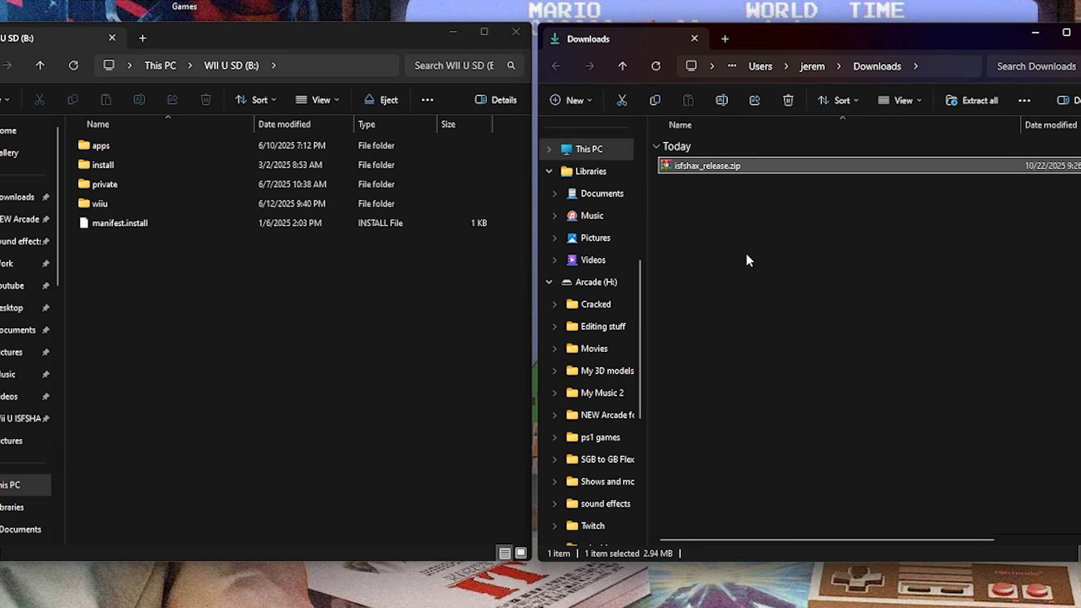
pyautogui.press('Delete')
# Copy everything inside the extracted isfshax_release sd folder to the root of the WII U SD (B:) card.
pyautogui.doubleClick(670, 165)
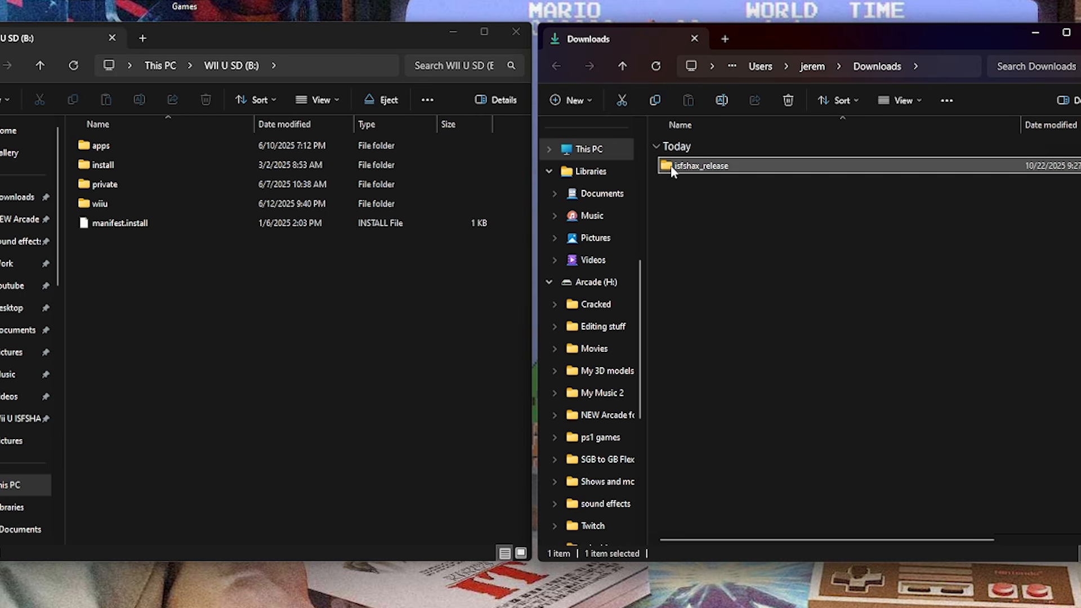
pyautogui.doubleClick(669, 166)
pyautogui.moveTo(700, 438); pyautogui.dragTo(687, 164)
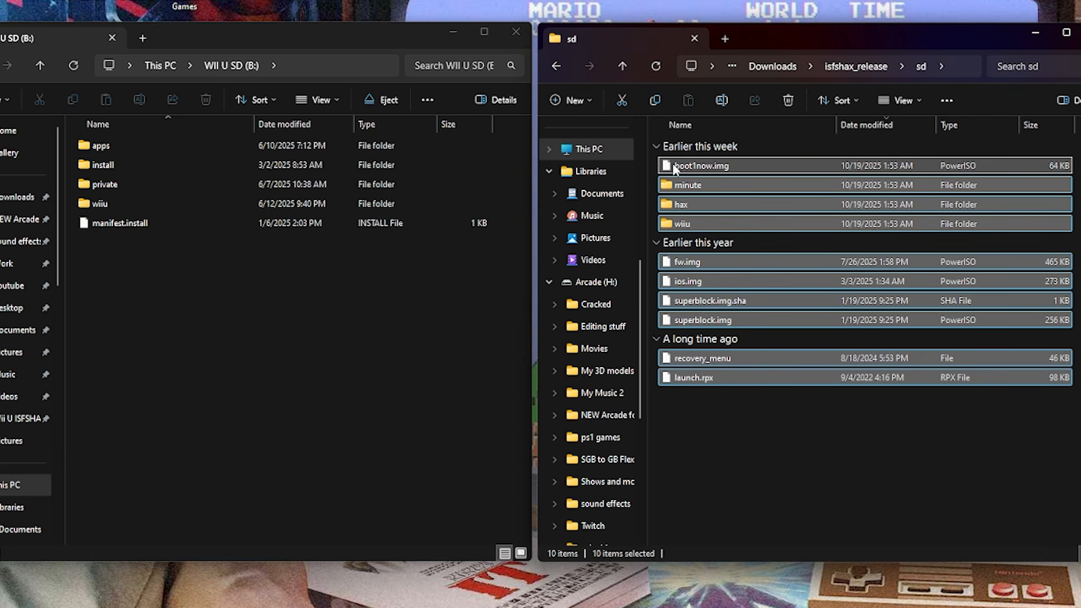
pyautogui.moveTo(475, 273); pyautogui.dragTo(277, 353)
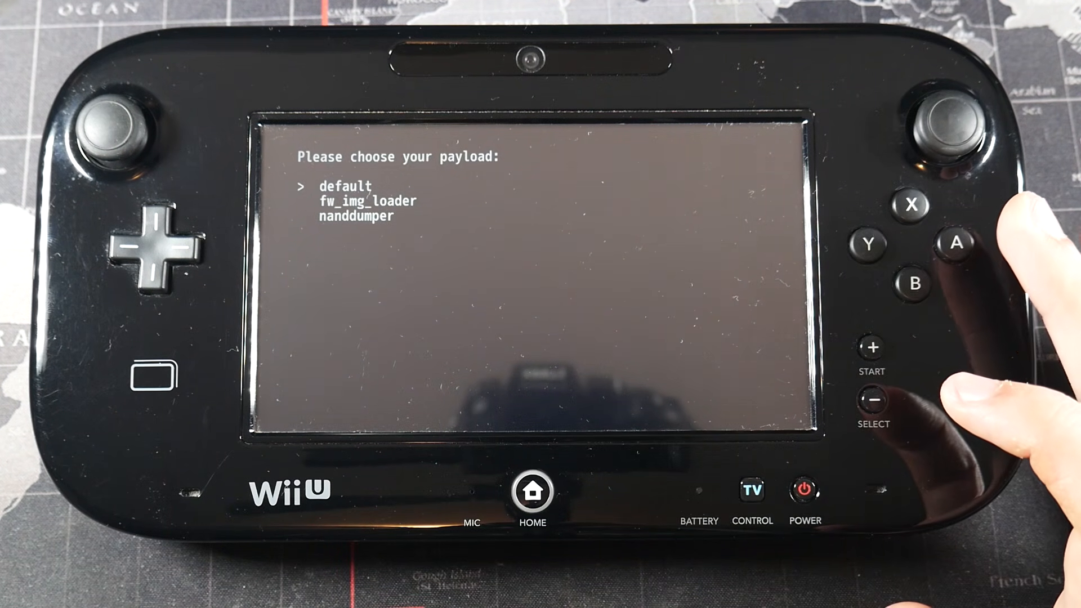
# Launch the fw_img_loader payload on the Wii U and open minute's Backup and Restore section.
pyautogui.press('Down')
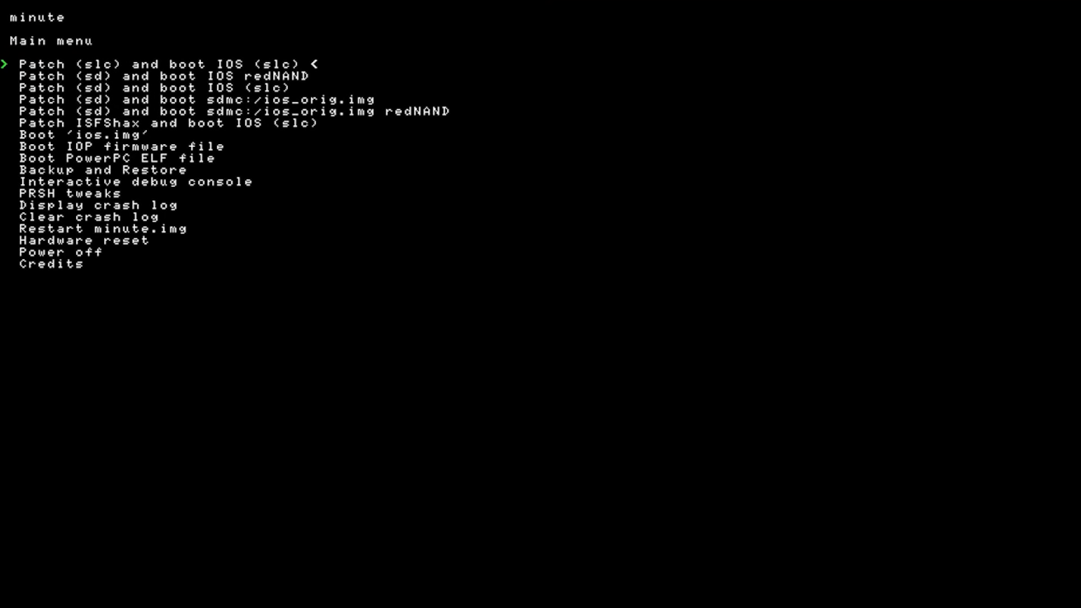
pyautogui.press('Down')
pyautogui.press('Down')
pyautogui.press('Down')
pyautogui.press('Down')
pyautogui.press('Down')
pyautogui.press('Down')
pyautogui.press('Down')
pyautogui.press('Down')
pyautogui.press('Down')
pyautogui.press('Return')
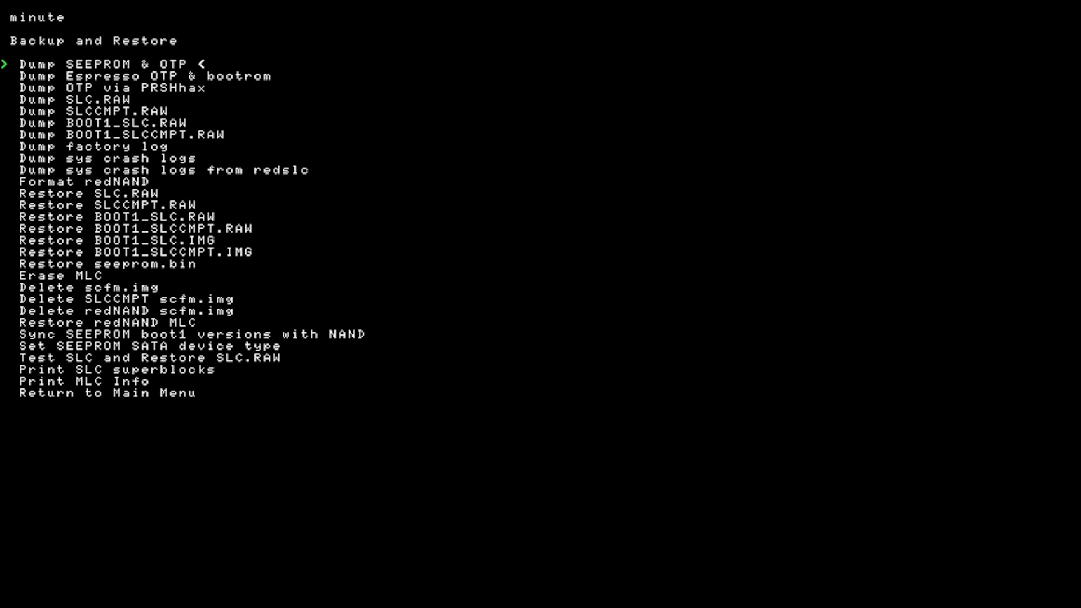
# Dump the SEEPROM & OTP and SLC.RAW backups to the SD card, returning to Backup and Restore after each dump.
pyautogui.press('Return')
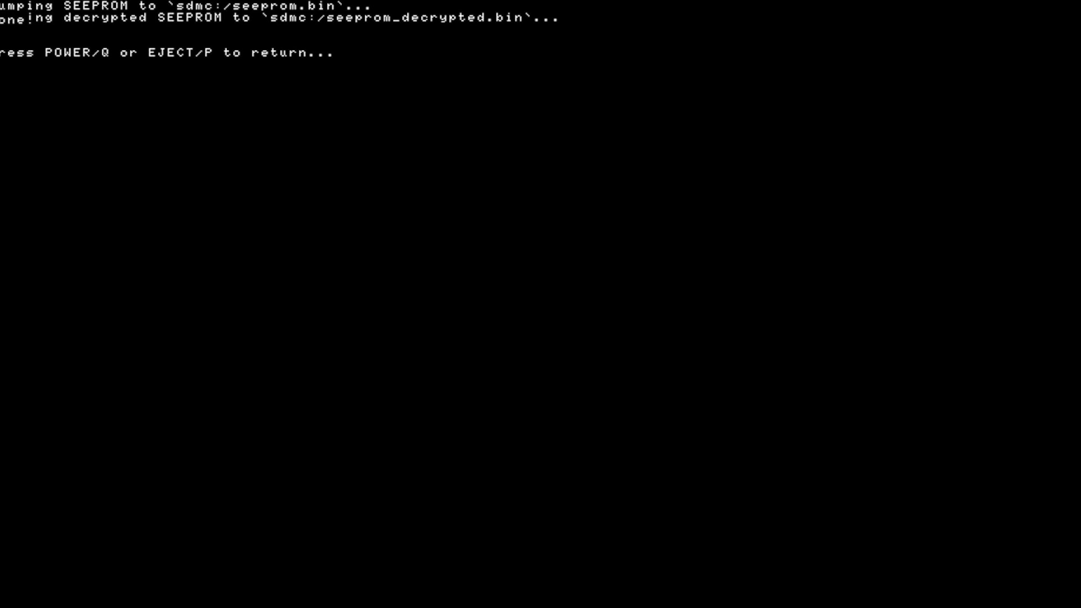
pyautogui.press('q')
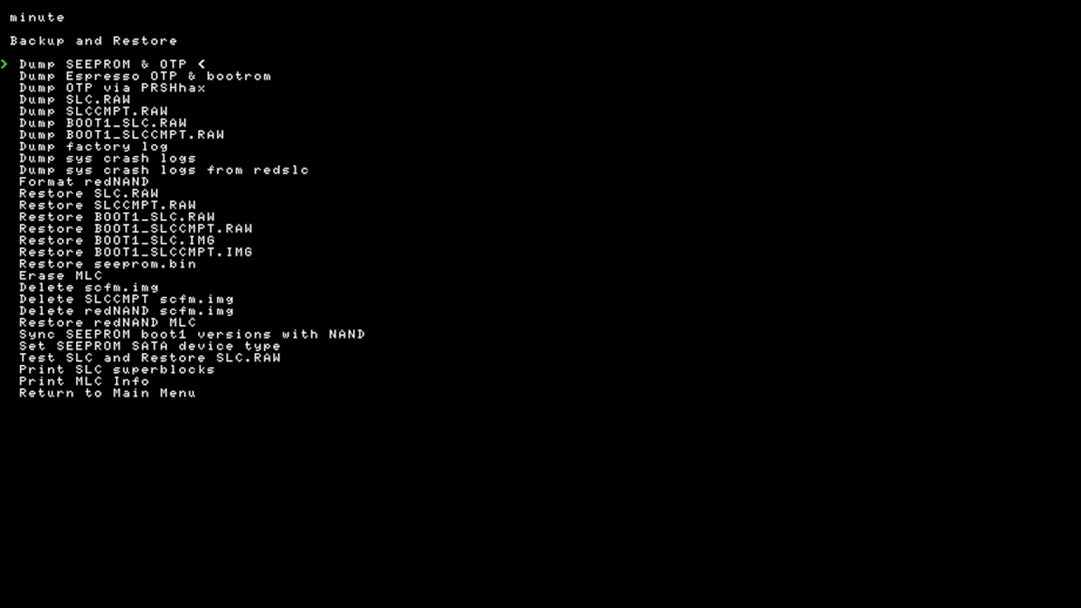
pyautogui.press('q')
pyautogui.press('q')
pyautogui.press('q')
pyautogui.press('p')
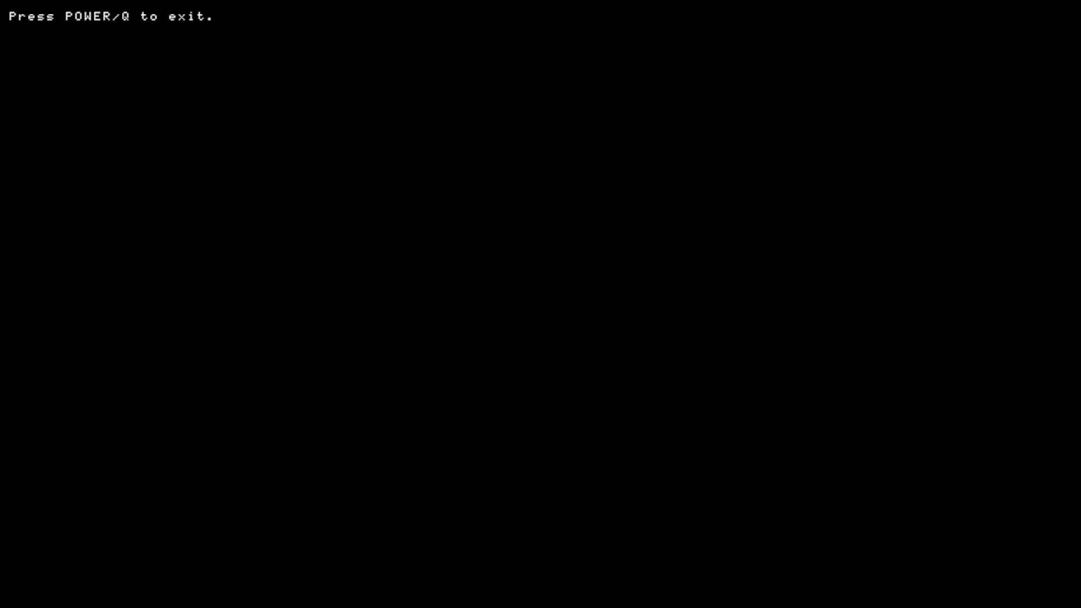
pyautogui.press('q')
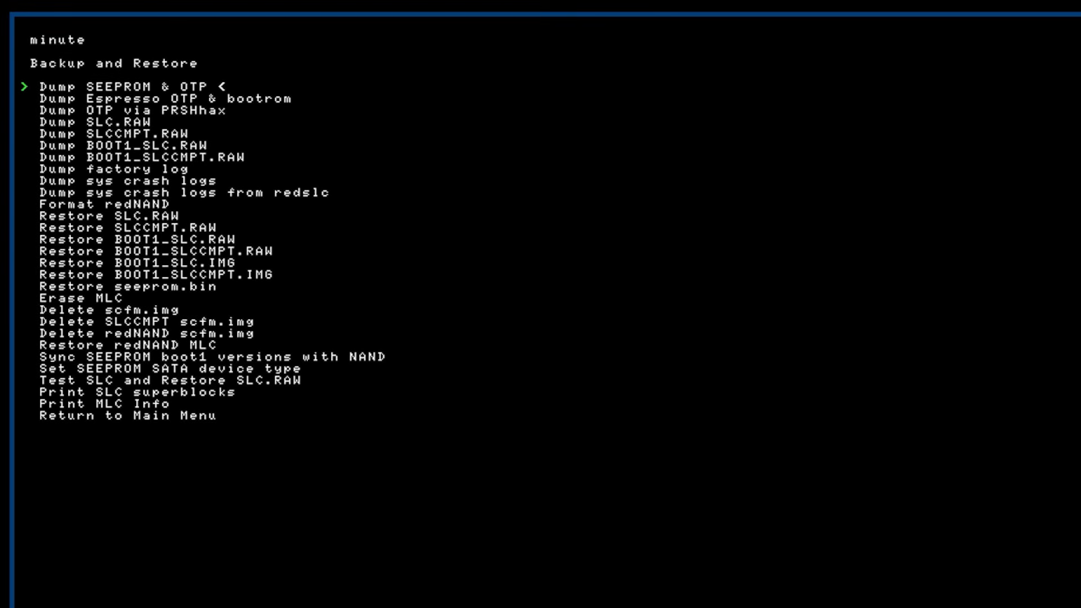
# Return from Backup and Restore to minute's main menu.
pyautogui.press('Down')
pyautogui.press('Down')
pyautogui.press('Down')
pyautogui.press('Down')
pyautogui.press('Down')
pyautogui.press('Down')
pyautogui.press('Down')
pyautogui.press('Down')
pyautogui.press('Down')
pyautogui.press('Down')
pyautogui.press('Down')
pyautogui.press('Down')
pyautogui.press('Down')
pyautogui.press('Down')
pyautogui.press('Down')
pyautogui.press('Down')
pyautogui.press('Down')
pyautogui.press('Down')
pyautogui.press('Down')
pyautogui.press('Down')
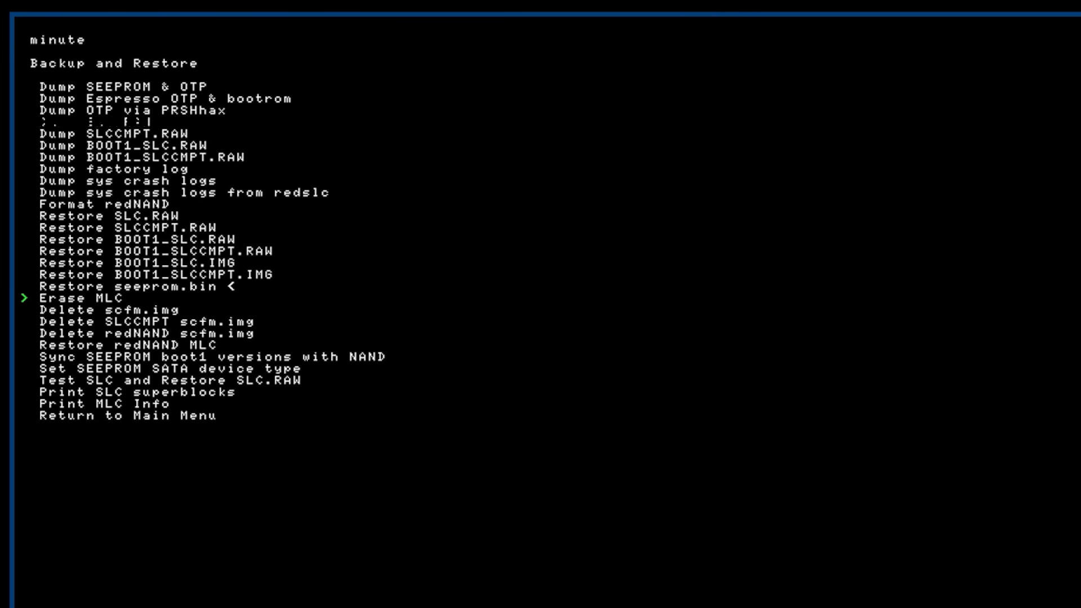
pyautogui.press('Down')
pyautogui.press('Down')
pyautogui.press('Down')
pyautogui.press('Down')
pyautogui.press('Down')
pyautogui.press('Down')
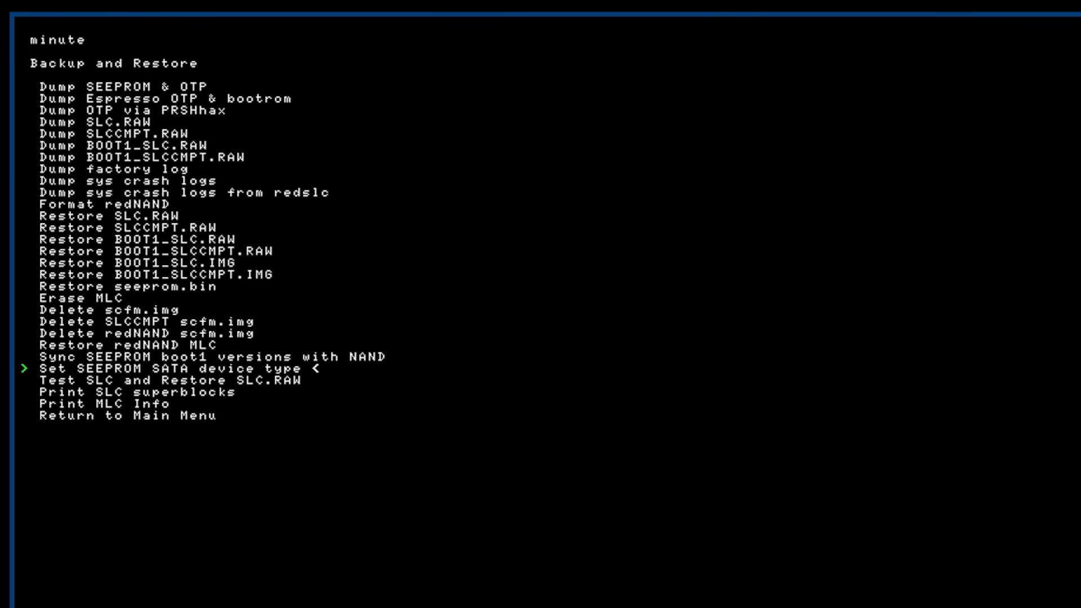
pyautogui.press('Down')
pyautogui.press('Down')
pyautogui.press('Return')
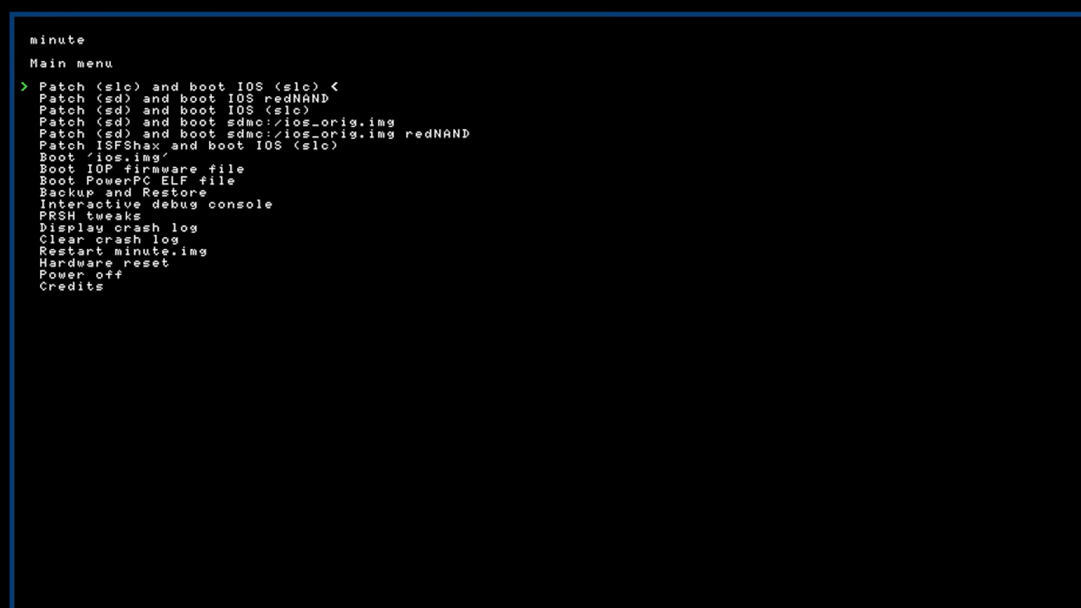
# Boot 'ios.img' from minute to start the isfshax installer.
pyautogui.press('Down')
pyautogui.press('Down')
pyautogui.press('Down')
pyautogui.press('Down')
pyautogui.press('Down')
pyautogui.press('Down')
pyautogui.press('Return')
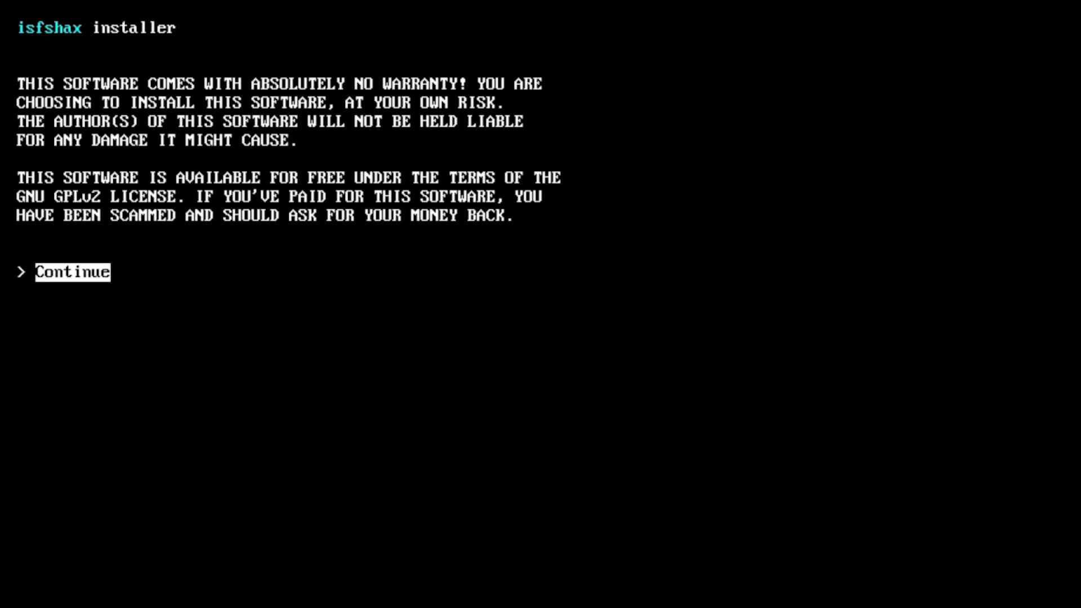
# Accept the installer's disclaimer, continue past the compatibility check, and choose to proceed with installing isfshax.
pyautogui.press('Return')
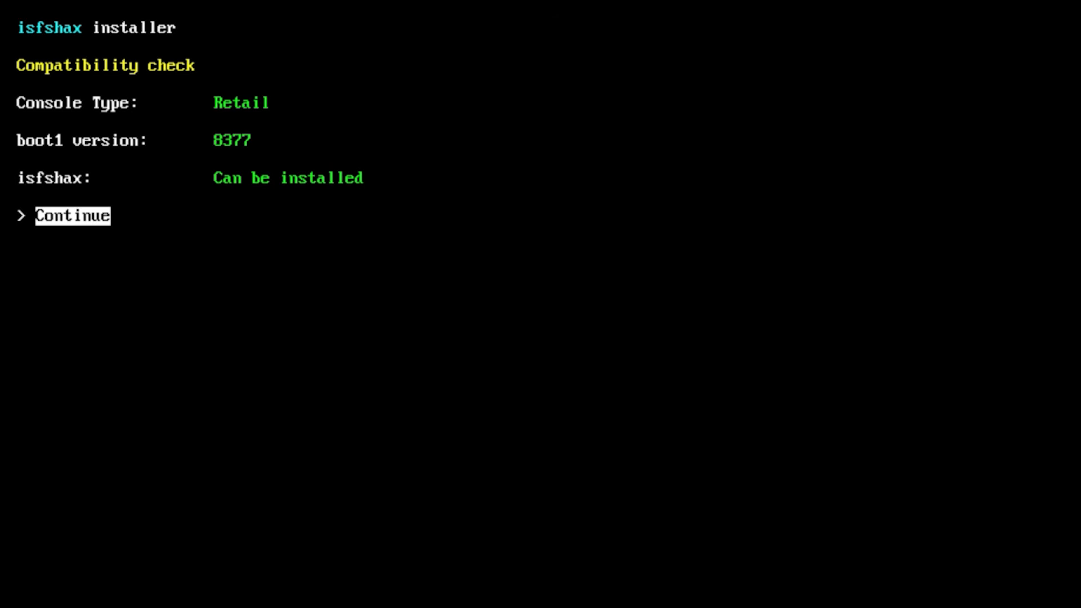
pyautogui.press('Return')
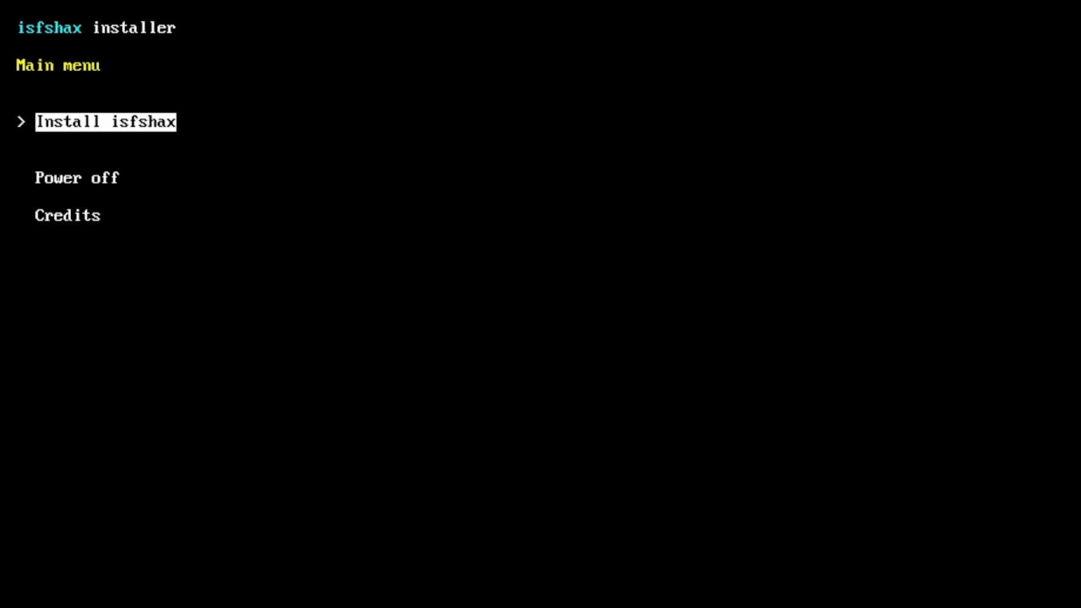
pyautogui.press('Return')
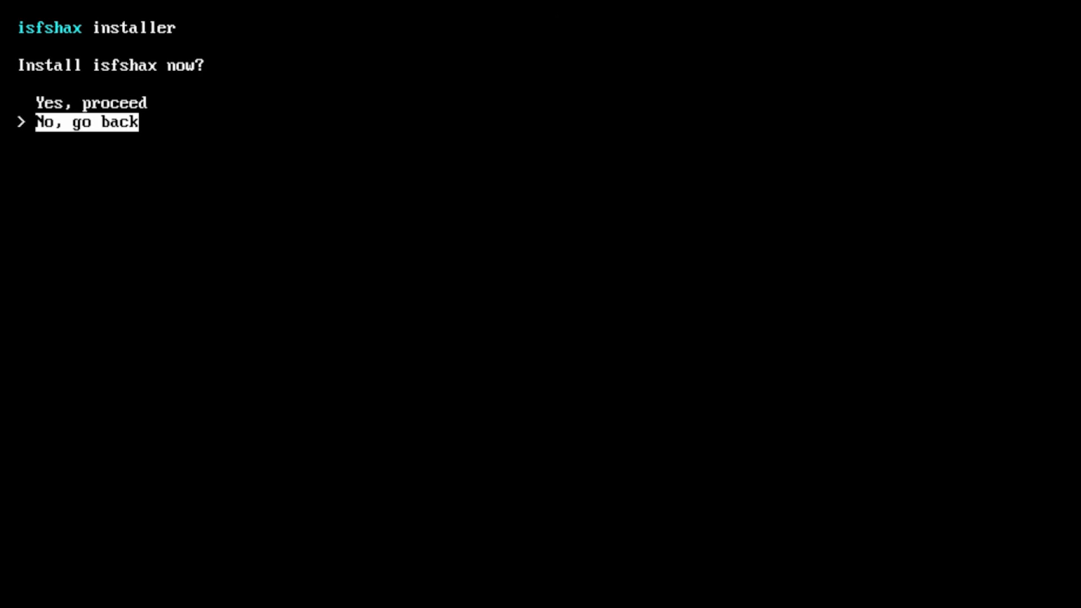
pyautogui.press('Up')
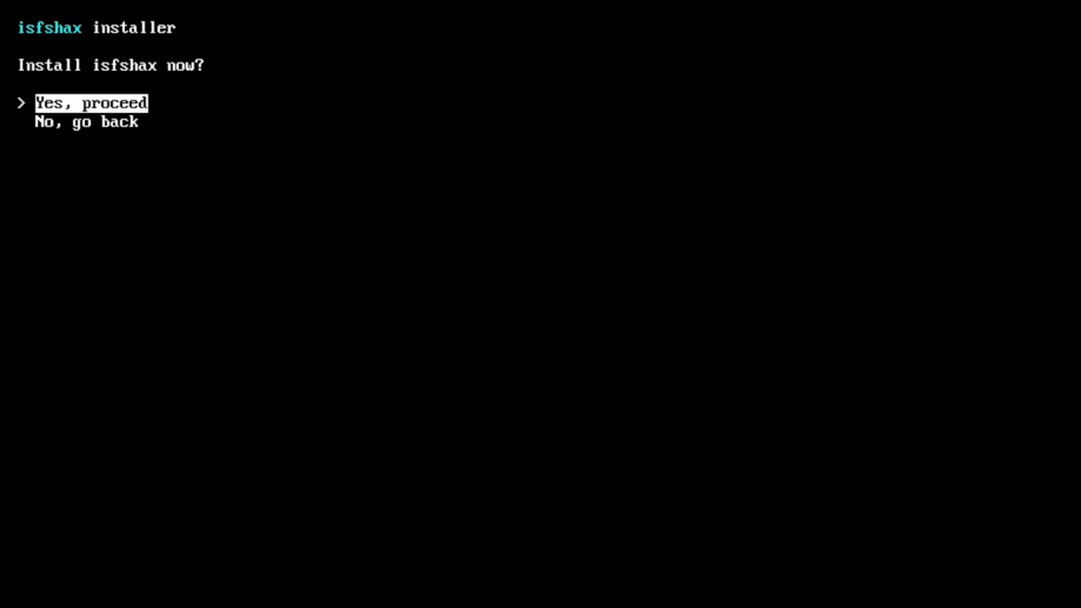
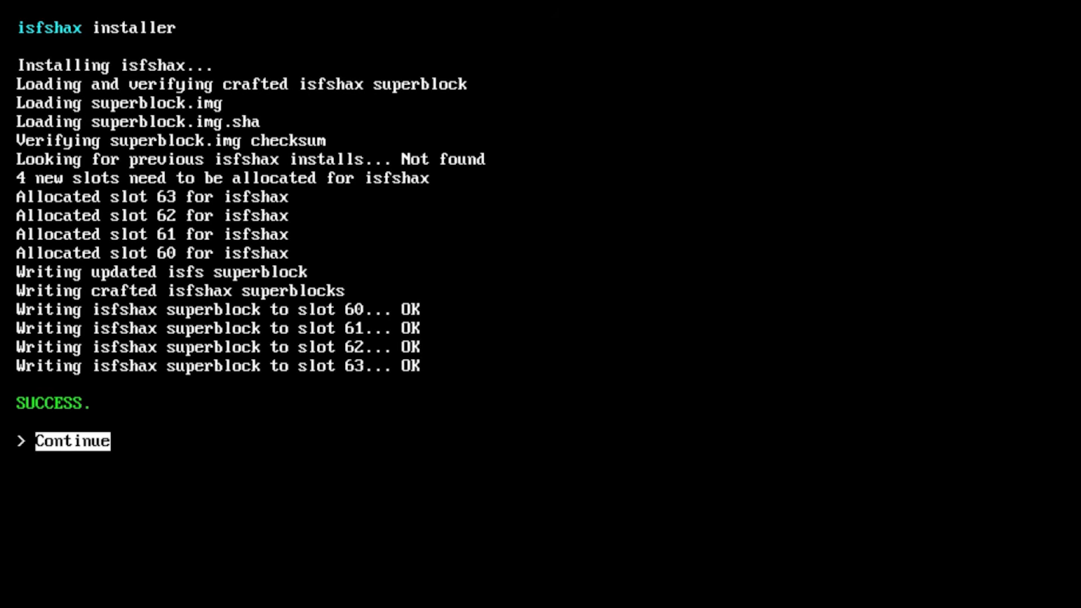
# Continue past the completed isfshax installation and power off the console from the installer's main menu.
pyautogui.press('Return')
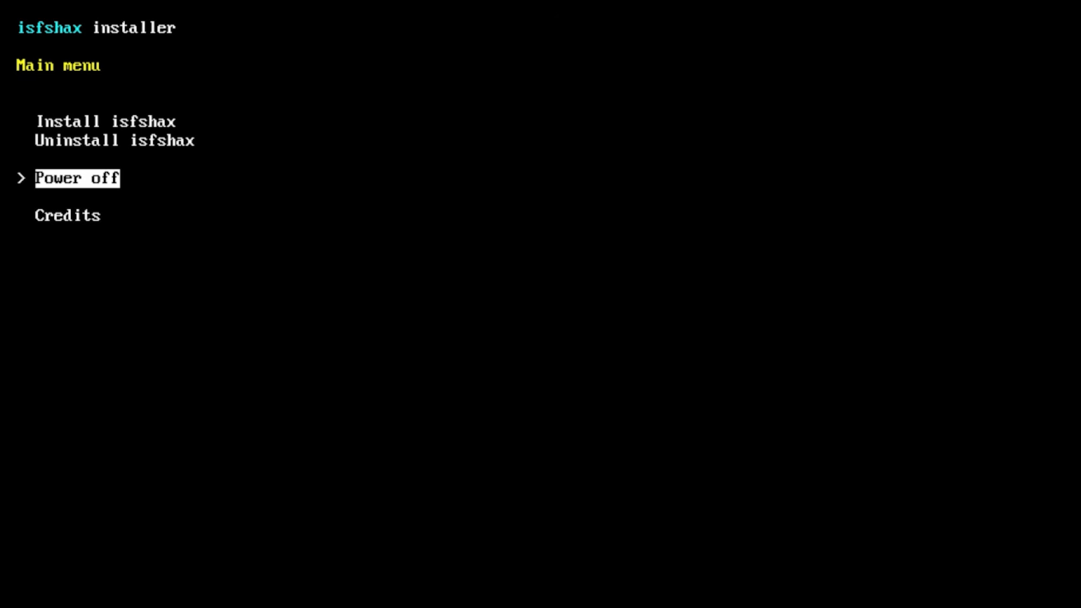
pyautogui.press('Return')
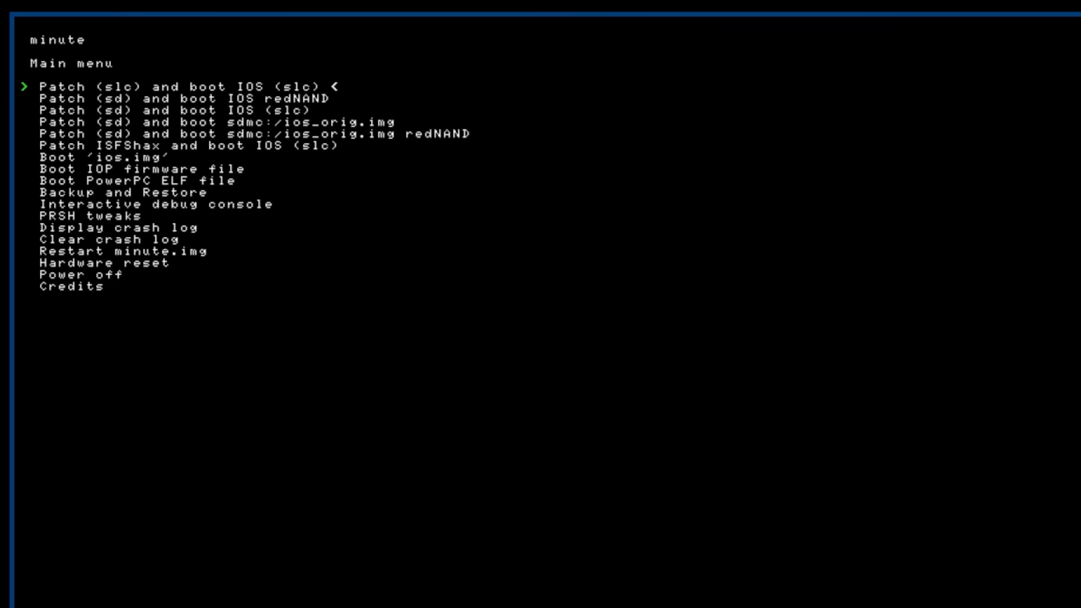
# Run Dump SLC.RAW from minute's Backup and Restore options and exit back to that list.
pyautogui.press('Down')
pyautogui.press('Down')
pyautogui.press('Down')
pyautogui.press('Down')
pyautogui.press('Down')
pyautogui.press('Down')
pyautogui.press('Down')
pyautogui.press('Down')
pyautogui.press('Down')
pyautogui.press('Return')
pyautogui.press('Down')
pyautogui.press('Down')
pyautogui.press('Down')
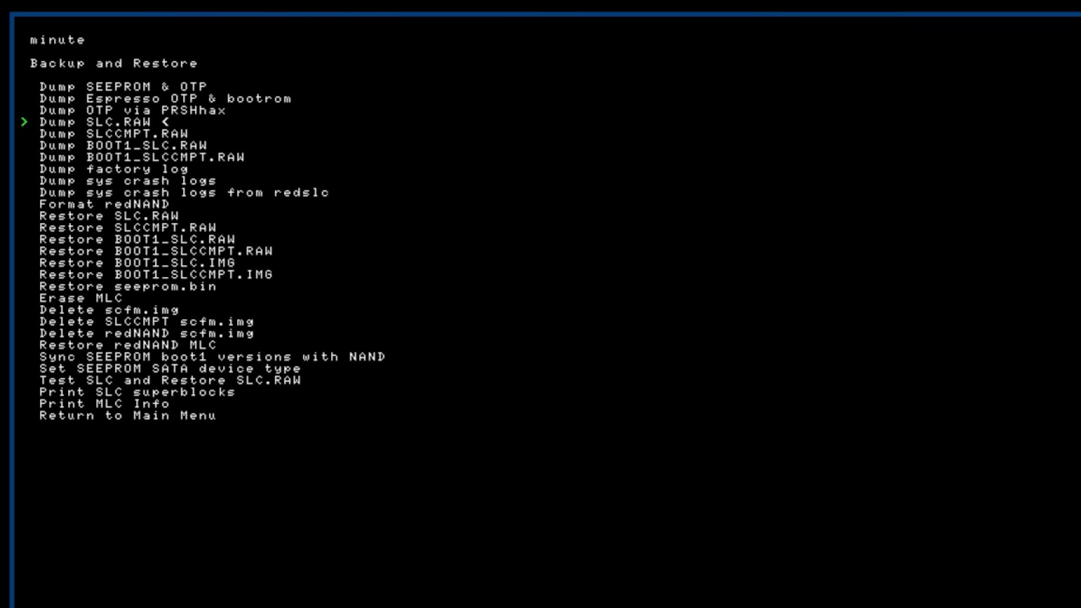
pyautogui.press('Return')
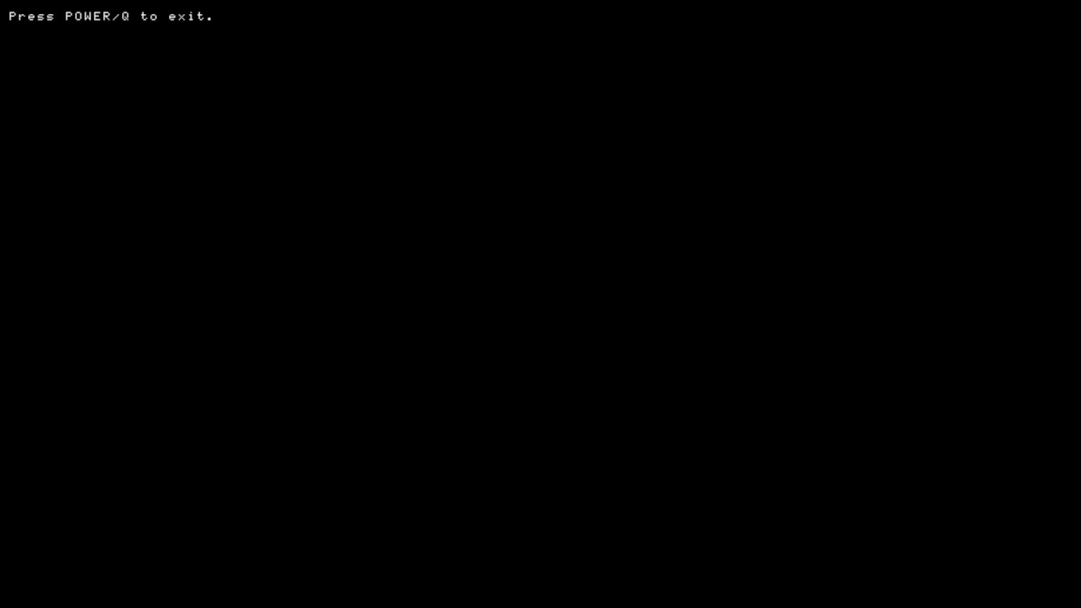
pyautogui.press('q')
# Leave Backup and Restore and return to minute's main menu.
pyautogui.press('Down')
pyautogui.press('Down')
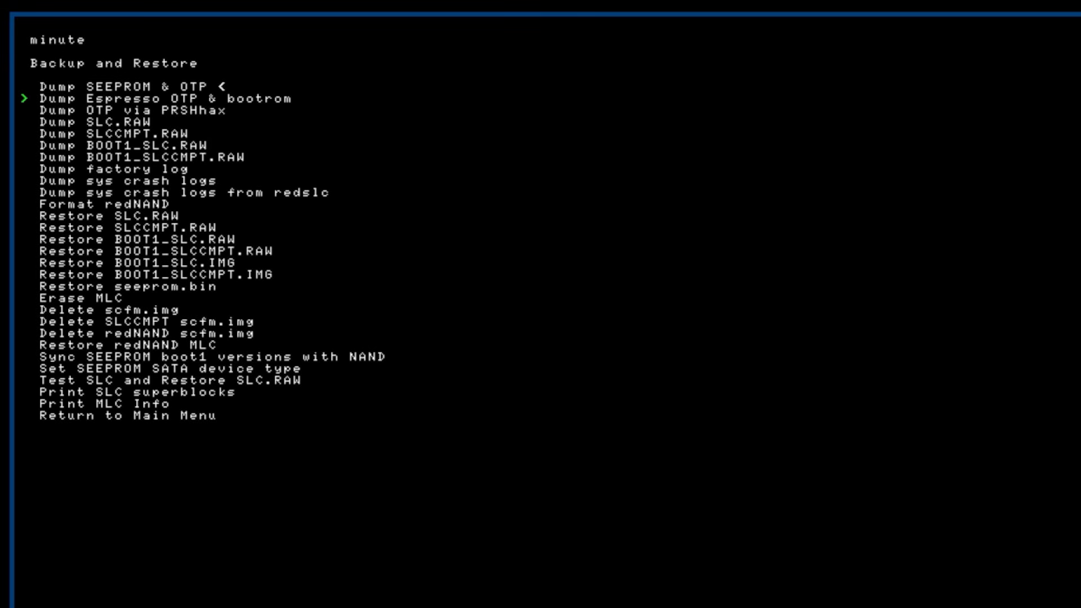
pyautogui.press('Down')
pyautogui.press('Down')
pyautogui.press('Down')
pyautogui.press('Down')
pyautogui.press('Down')
pyautogui.press('Down')
pyautogui.press('Down')
pyautogui.press('Down')
pyautogui.press('Down')
pyautogui.press('Down')
pyautogui.press('Down')
pyautogui.press('Down')
pyautogui.press('Down')
pyautogui.press('Down')
pyautogui.press('Down')
pyautogui.press('Down')
pyautogui.press('Down')
pyautogui.press('Down')
pyautogui.press('Down')
pyautogui.press('Down')
pyautogui.press('Down')
pyautogui.press('Down')
pyautogui.press('Down')
pyautogui.press('Down')
pyautogui.press('Down')
pyautogui.press('Down')
pyautogui.press('Return')
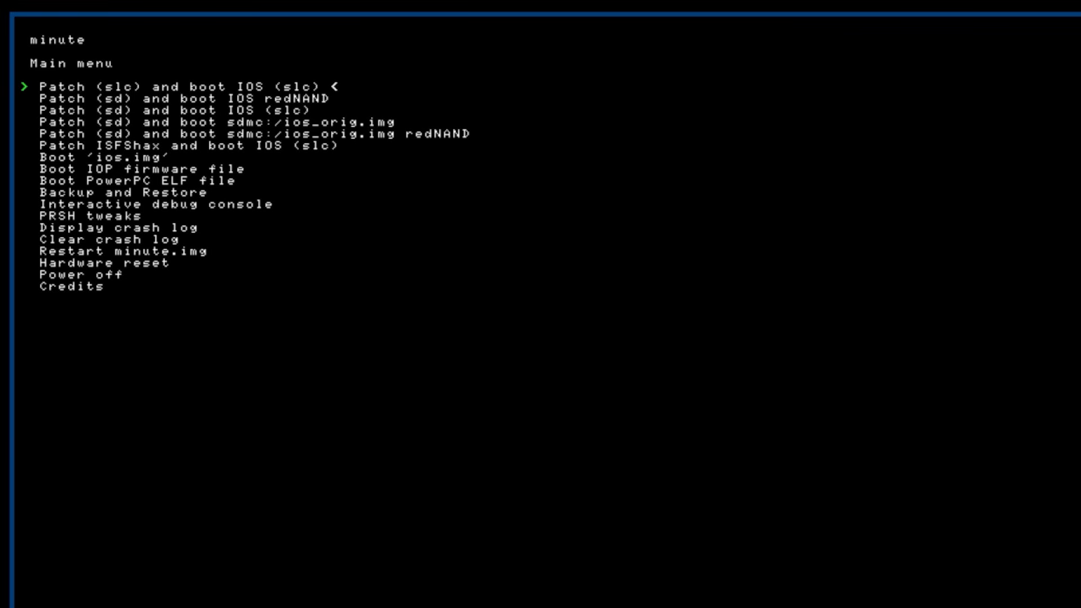
# Boot the Wii U system with the 'Patch (sd) and boot IOS (slc)' option.
pyautogui.press('Down')
pyautogui.press('Down')
pyautogui.press('Return')
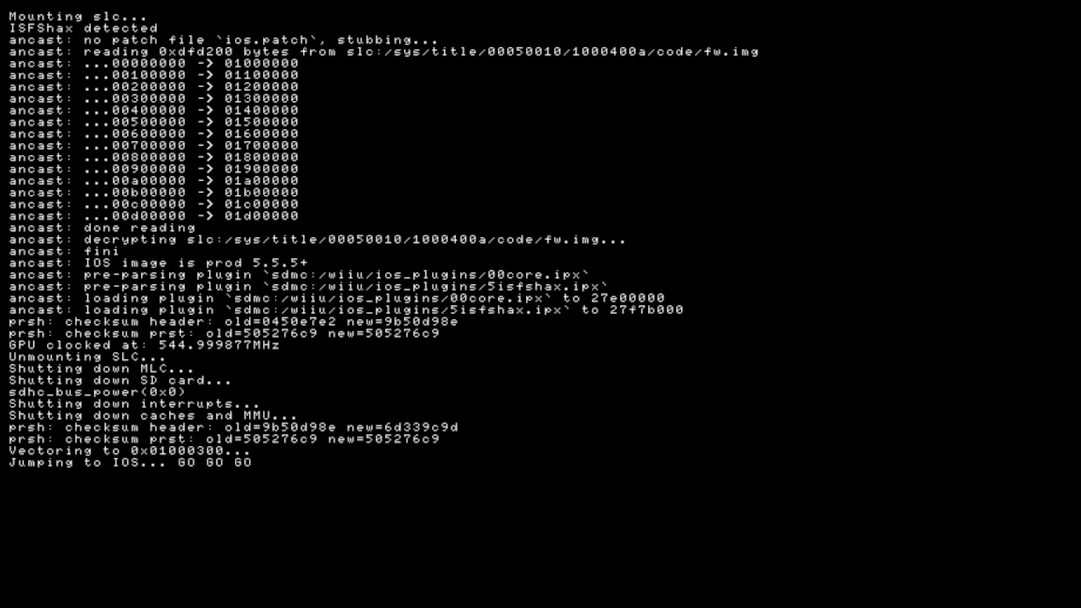
# Browse the software icons on the first page of the Wii U Menu to check the booted system.
pyautogui.press('Right')
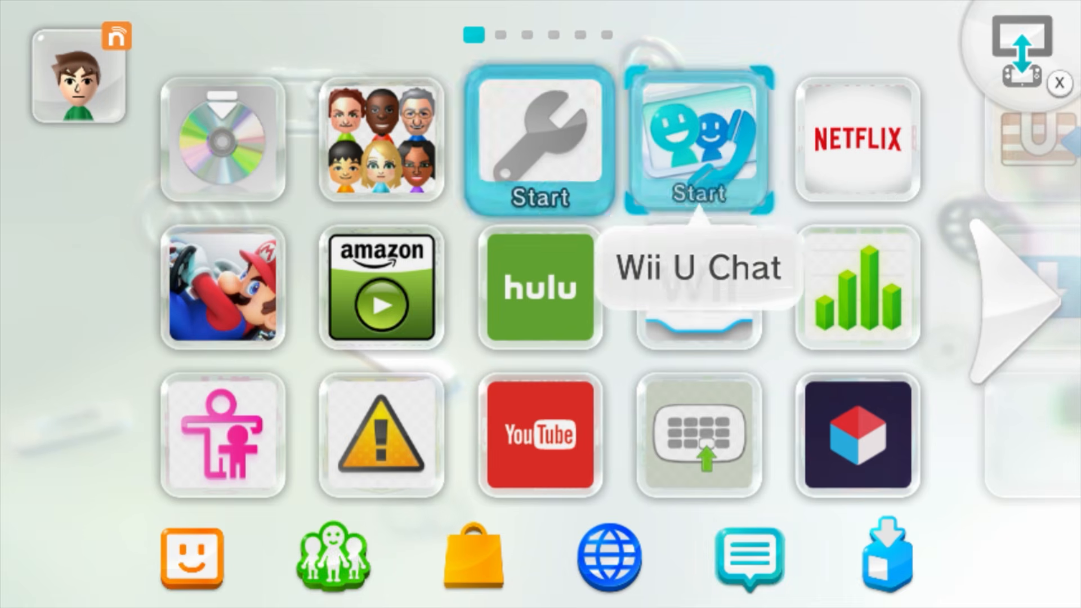
pyautogui.press('Right')
pyautogui.press('Down')
pyautogui.press('Down')
pyautogui.press('Left')
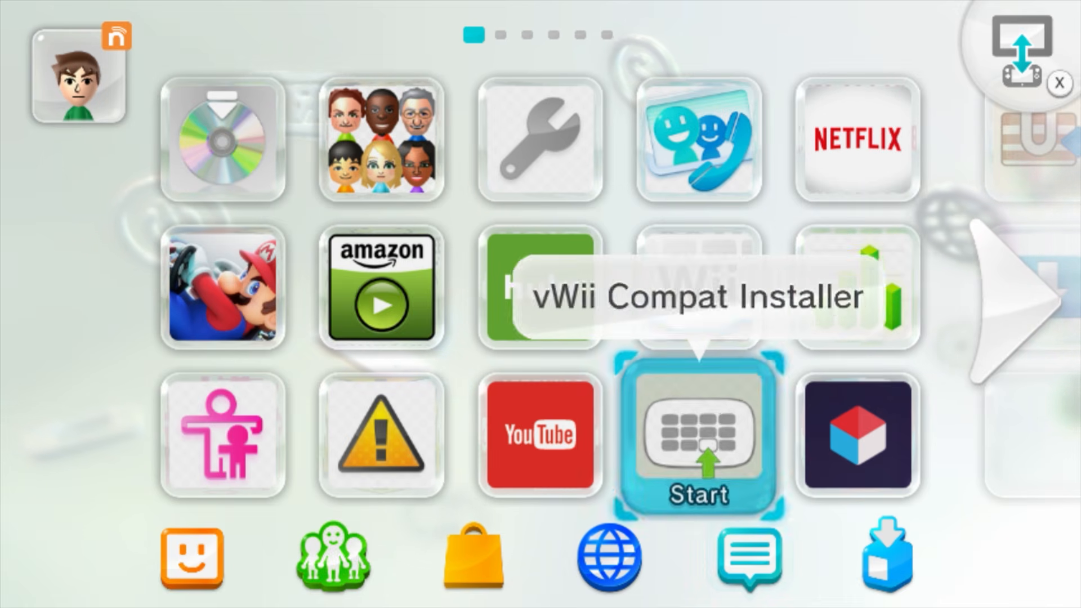
pyautogui.press('Left')
pyautogui.press('Left')
pyautogui.press('Right')
pyautogui.press('Up')
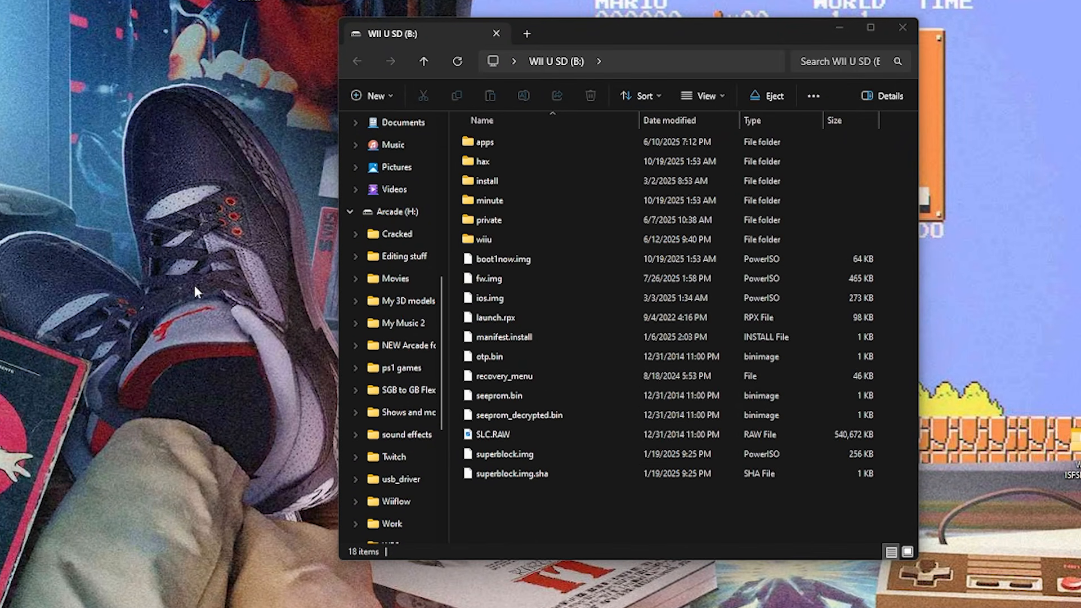
# Switch to the PC and create a desktop folder named 'nand dump'.
pyautogui.rightClick(228, 288)
pyautogui.moveTo(325, 463)
pyautogui.click(406, 467)
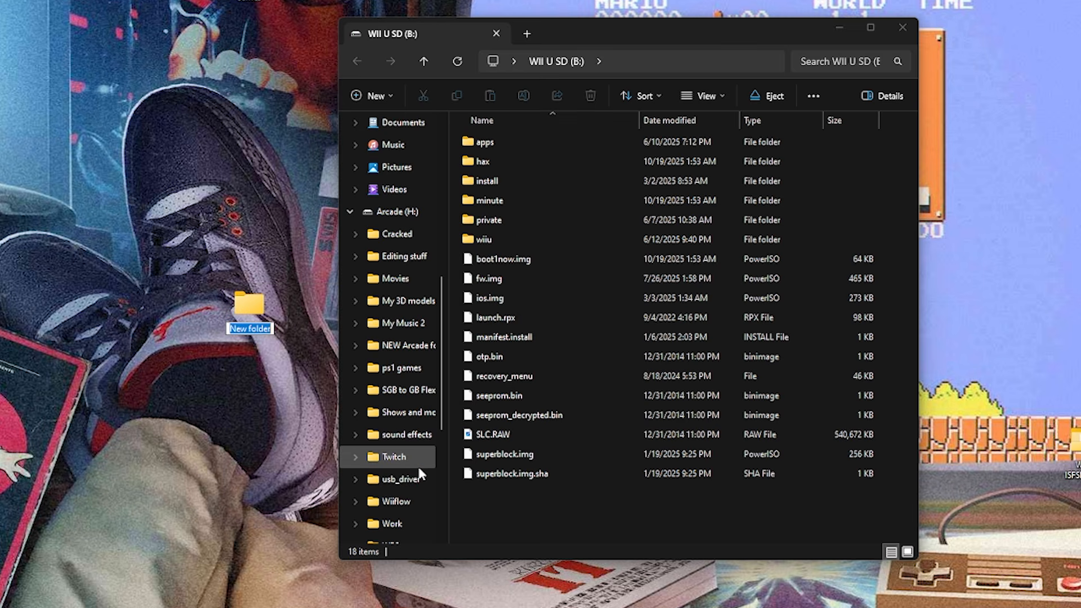
pyautogui.write('nand dump')
pyautogui.press('Return')
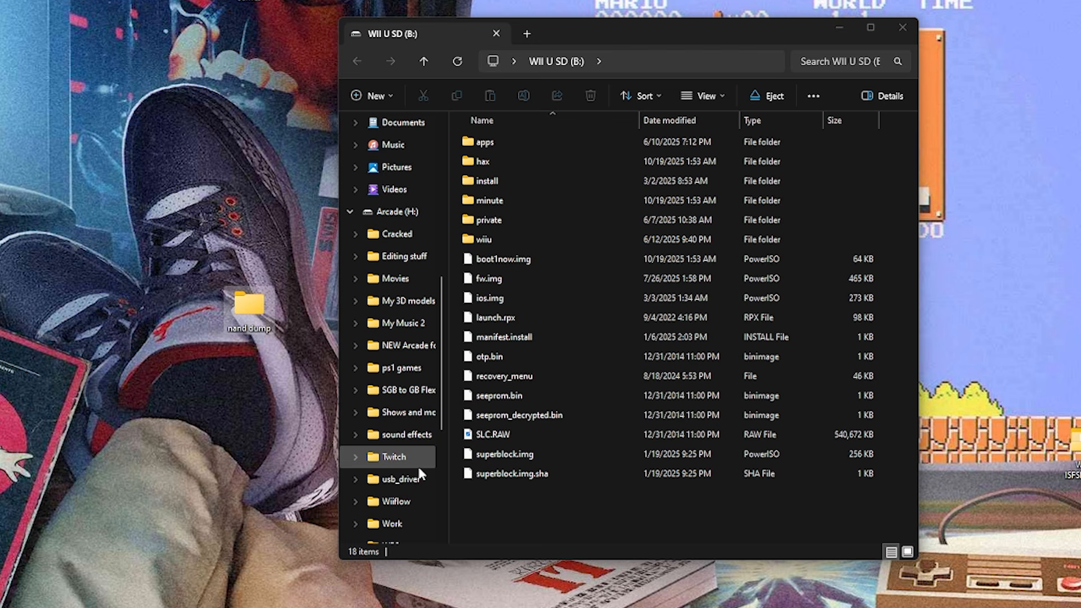
# Copy otp.bin, seeprom.bin, seeprom_decrypted.bin and SLC.RAW from the SD card's root into the 'nand dump' folder.
pyautogui.doubleClick(244, 312)
pyautogui.moveTo(677, 52); pyautogui.dragTo(77, 40)
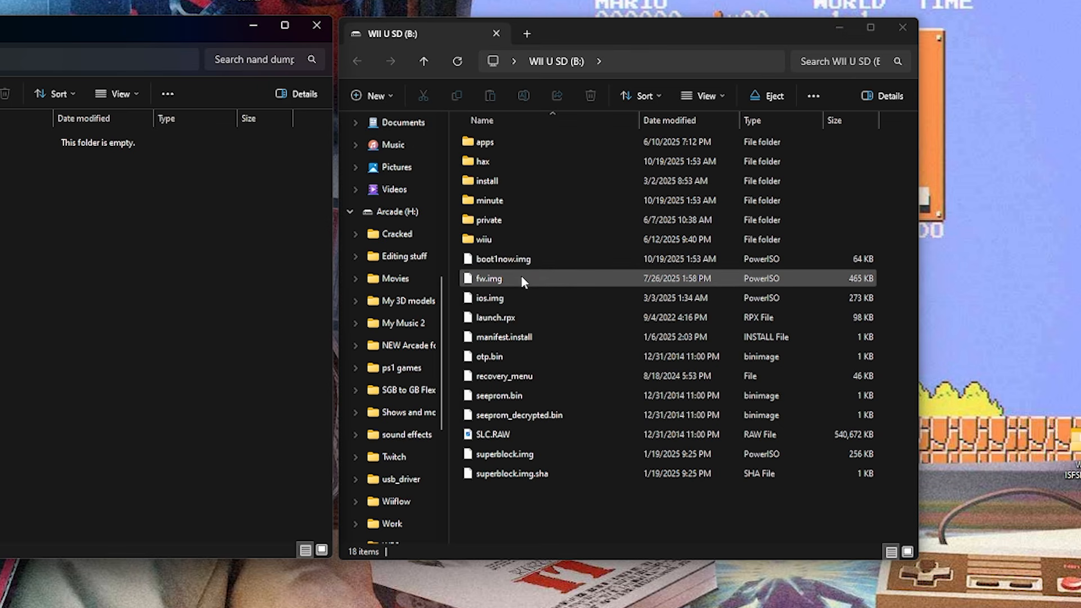
pyautogui.click(500, 361)
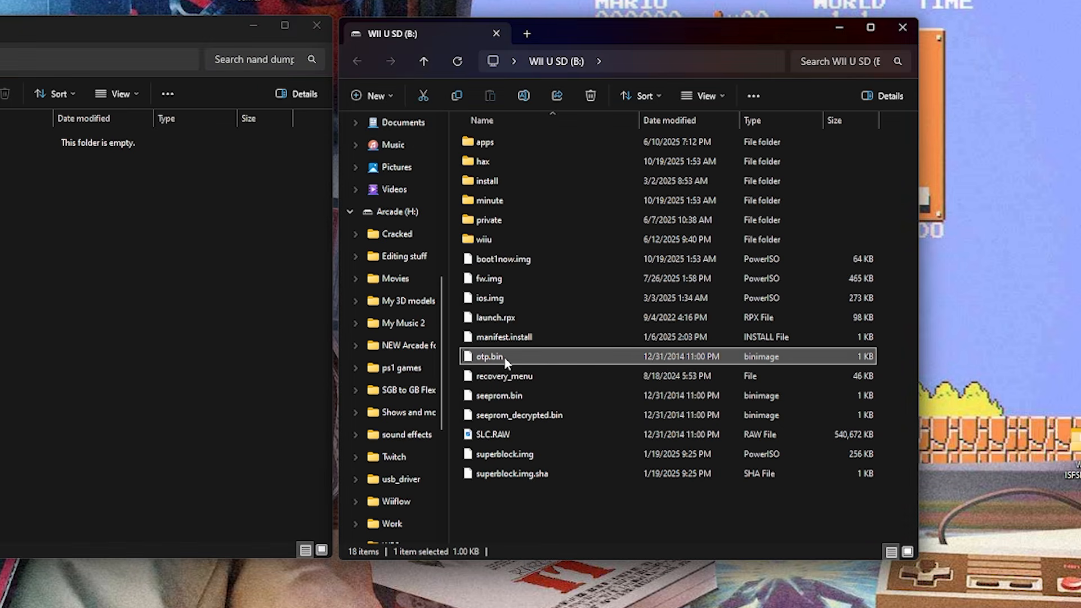
pyautogui.keyDown('ctrl'); pyautogui.click(513, 396); pyautogui.keyUp('ctrl')
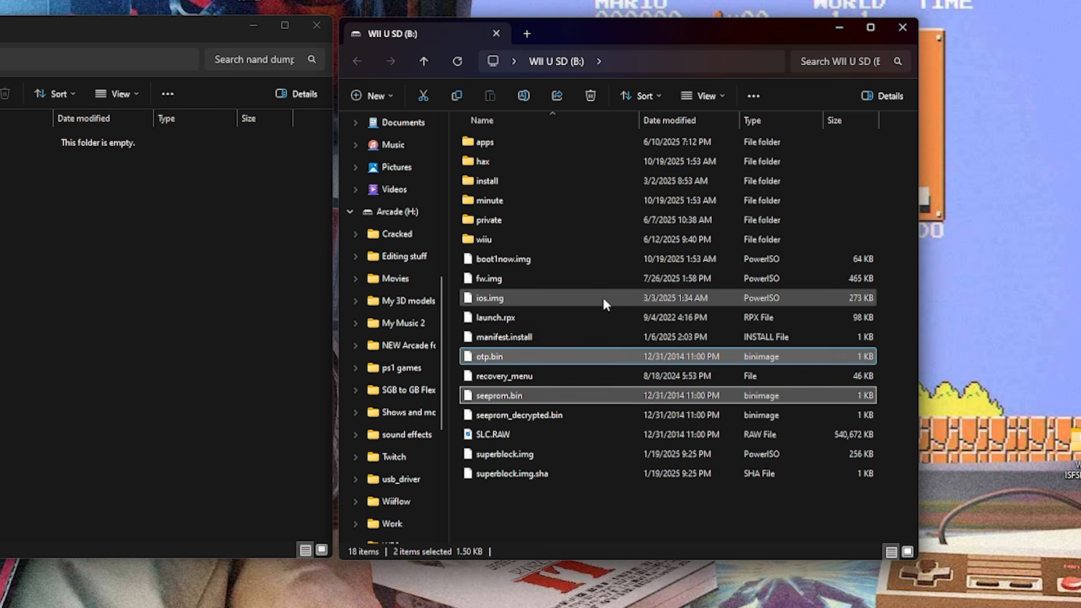
pyautogui.keyDown('ctrl'); pyautogui.click(542, 415); pyautogui.keyUp('ctrl')
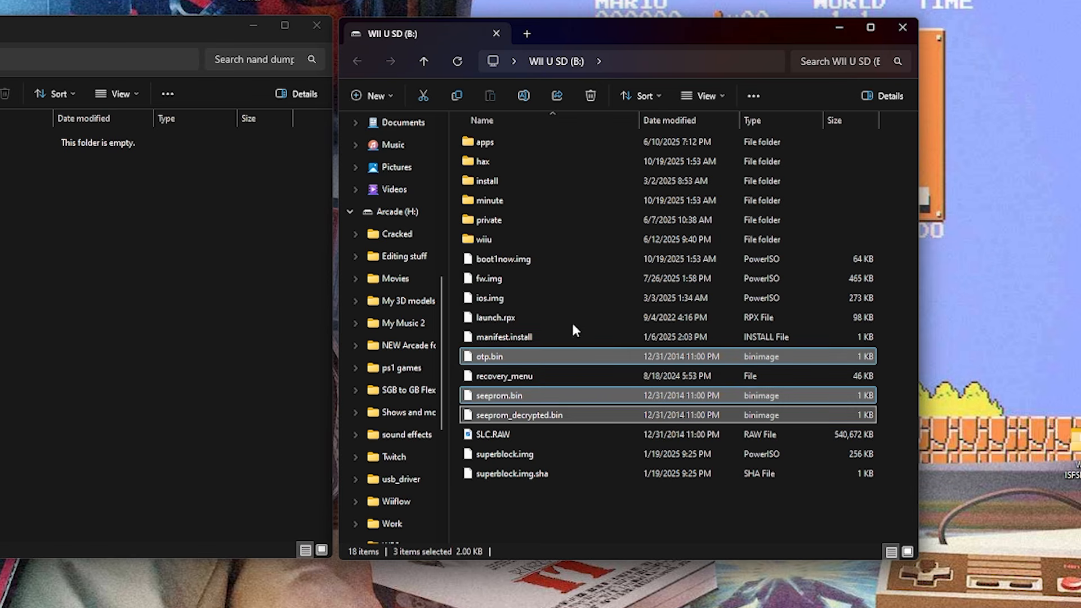
pyautogui.keyDown('ctrl'); pyautogui.click(511, 434); pyautogui.keyUp('ctrl')
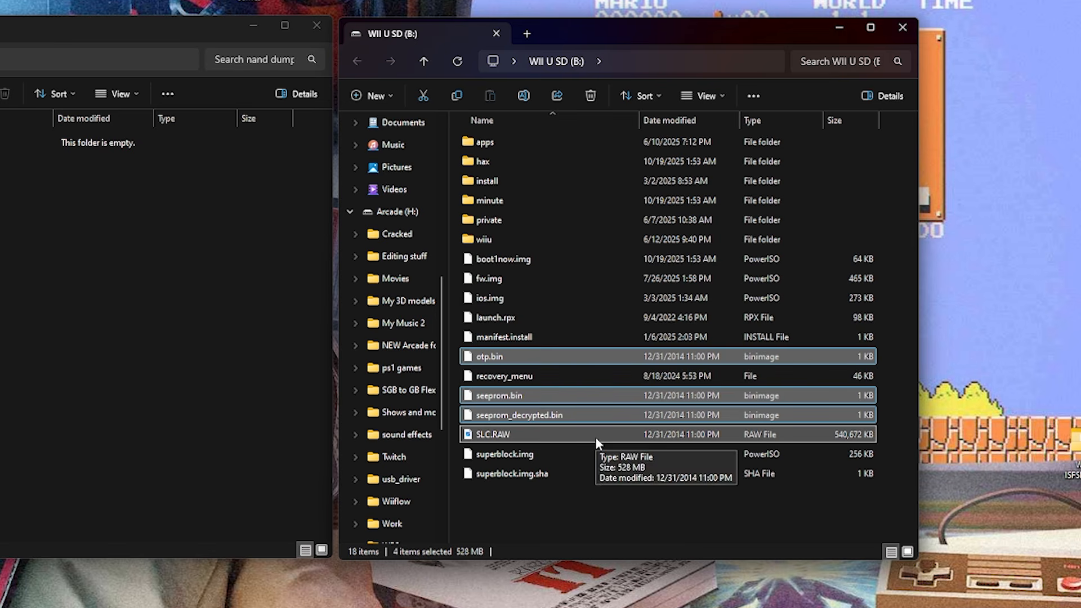
pyautogui.moveTo(596, 433); pyautogui.dragTo(40, 296)
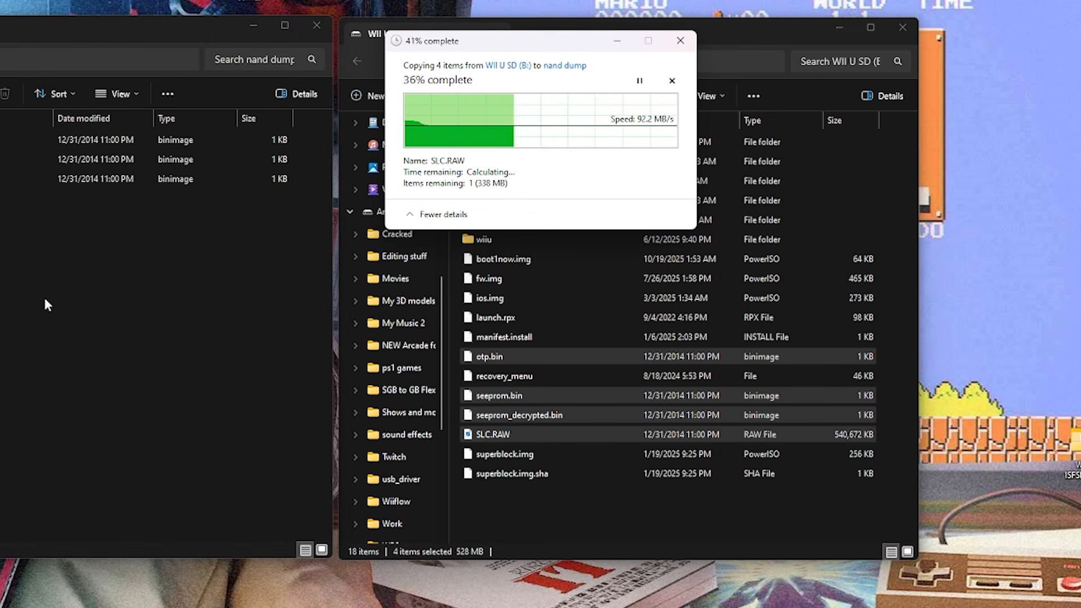
# Close the 'nand dump' folder and permanently delete otp.bin, seeprom.bin, seeprom_decrypted.bin and SLC.RAW from the SD card.
pyautogui.click(313, 32)
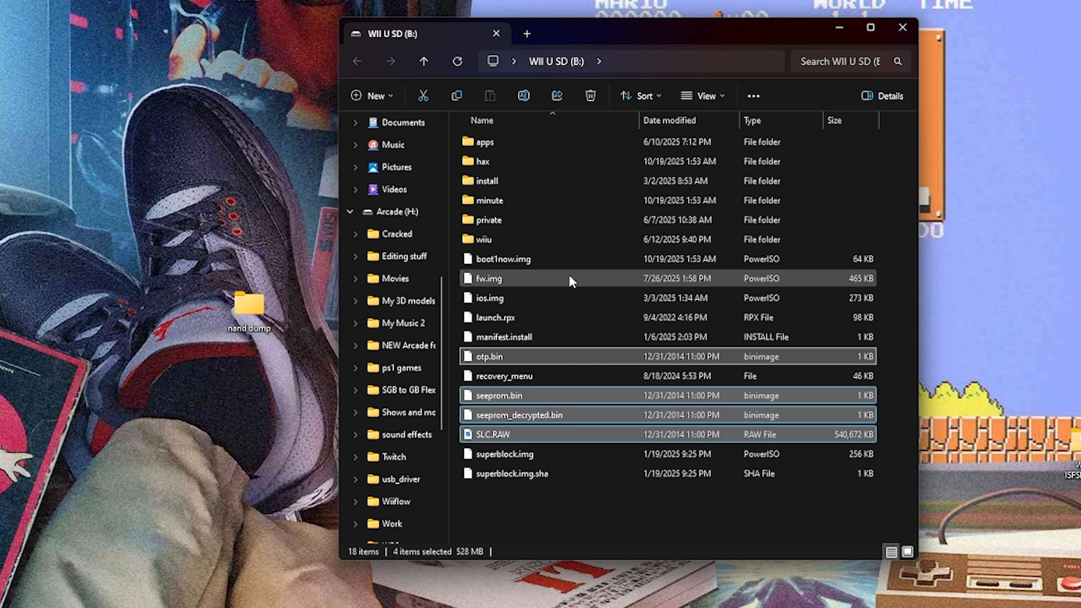
pyautogui.hotkey('shift', 'Delete')
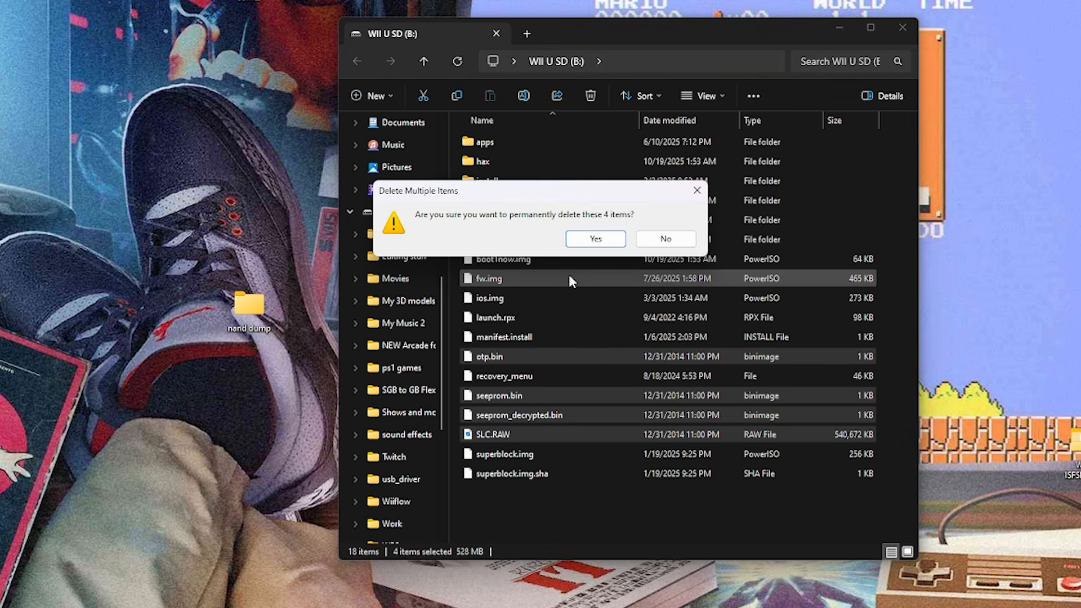
pyautogui.click(597, 238)
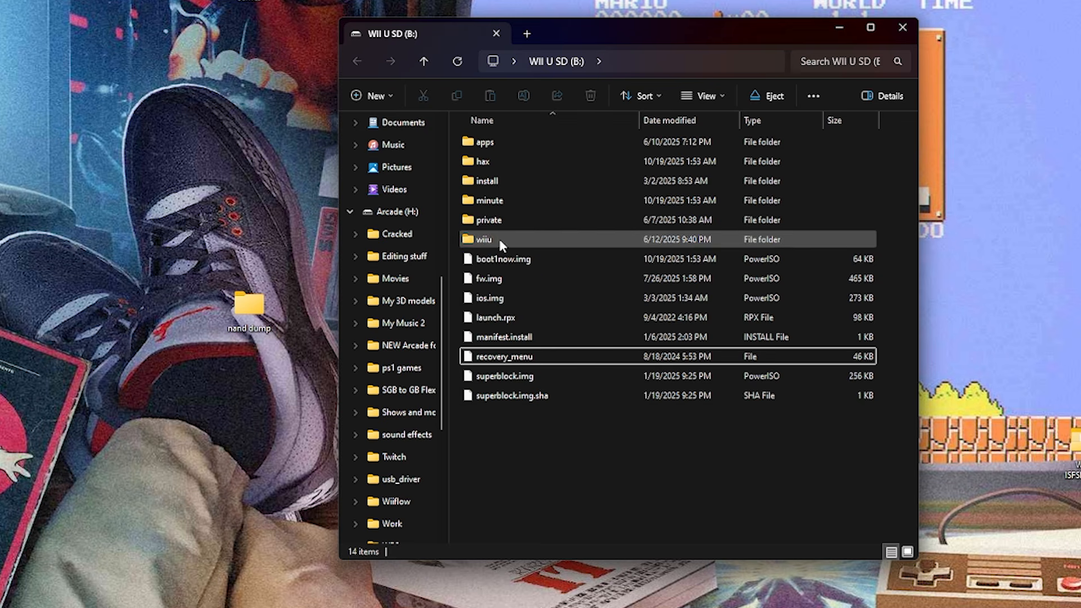
# Create a text document named minute.ini in the SD card's minute folder, accepting the file extension change.
pyautogui.doubleClick(467, 205)
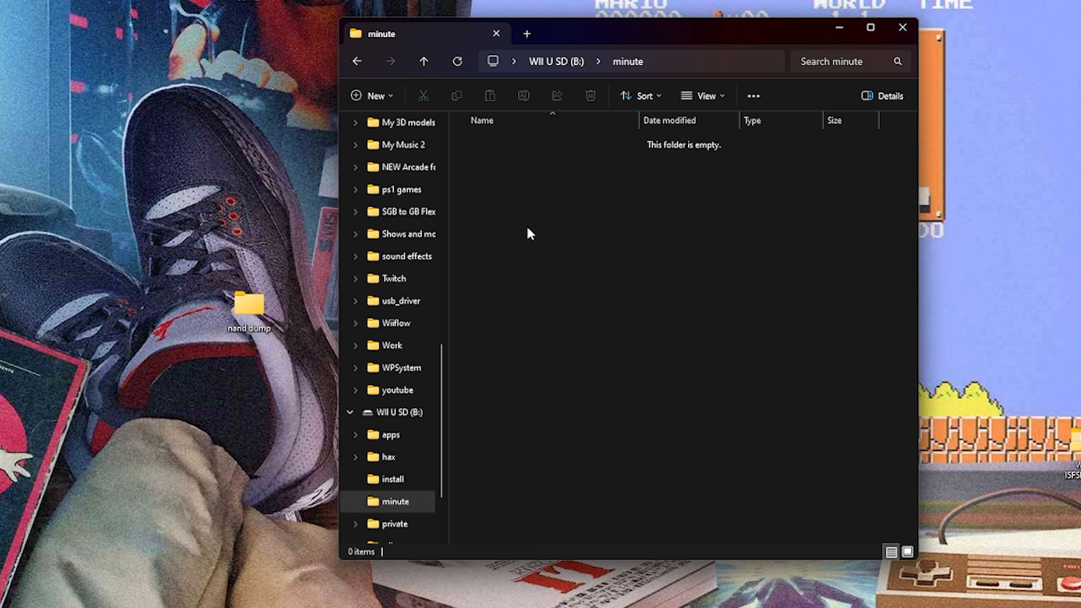
pyautogui.rightClick(524, 187)
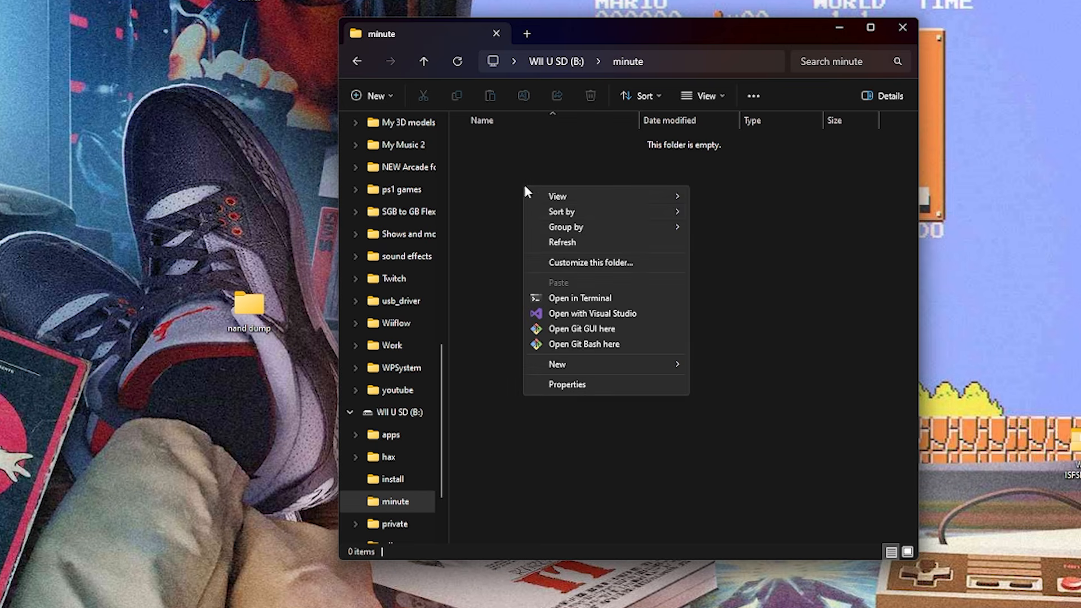
pyautogui.moveTo(621, 376)
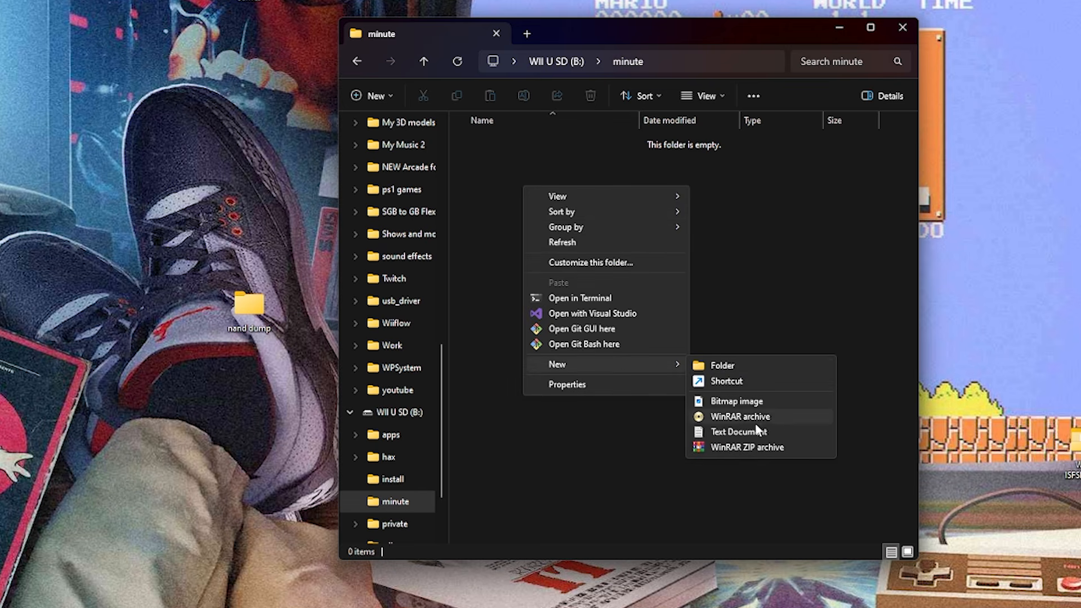
pyautogui.click(738, 432)
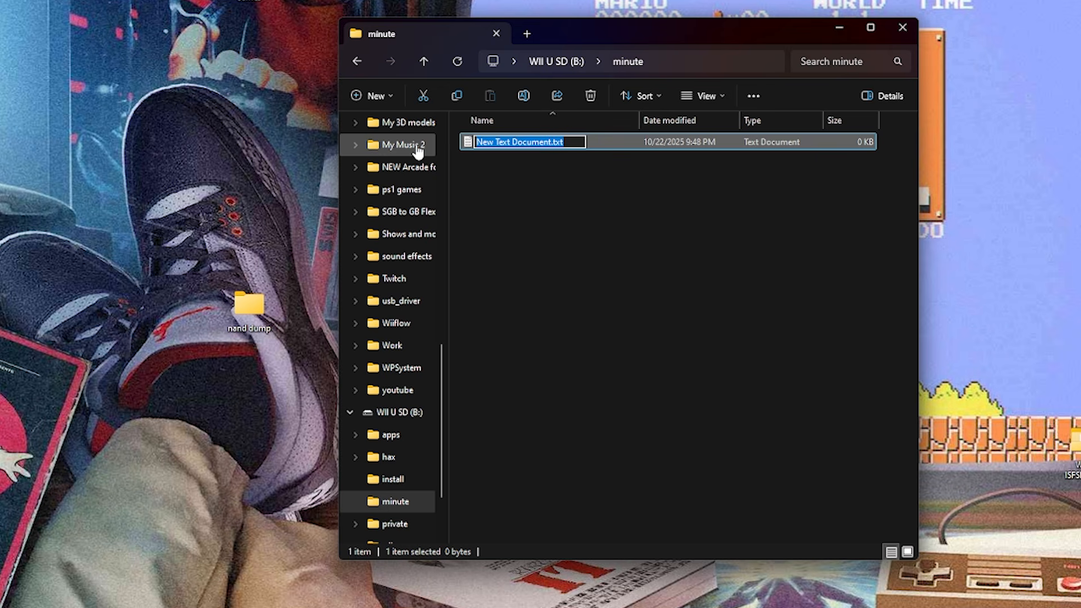
pyautogui.write('minute.ini')
pyautogui.press('Return')
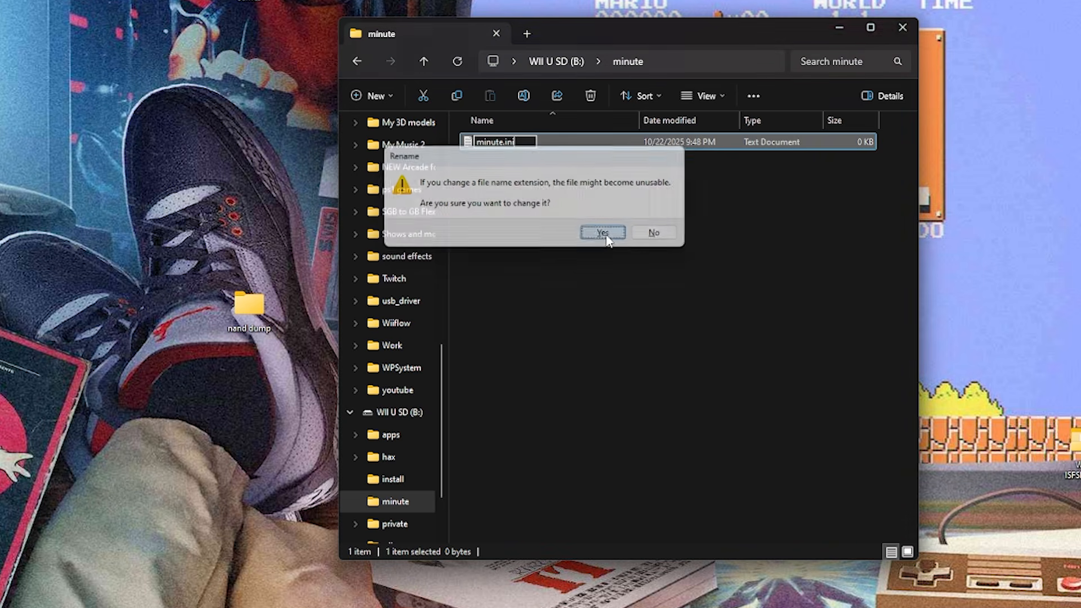
pyautogui.click(612, 237)
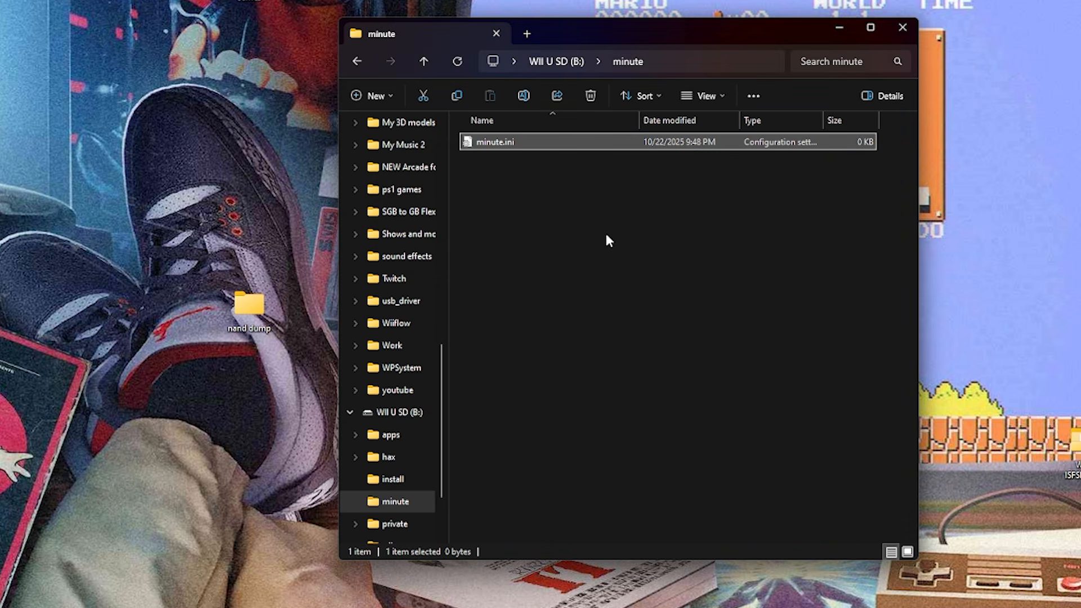
# Open minute.ini in Notepad and copy the three-line [boot] code from the guide's 'Autobooting with SD' section.
pyautogui.rightClick(486, 147)
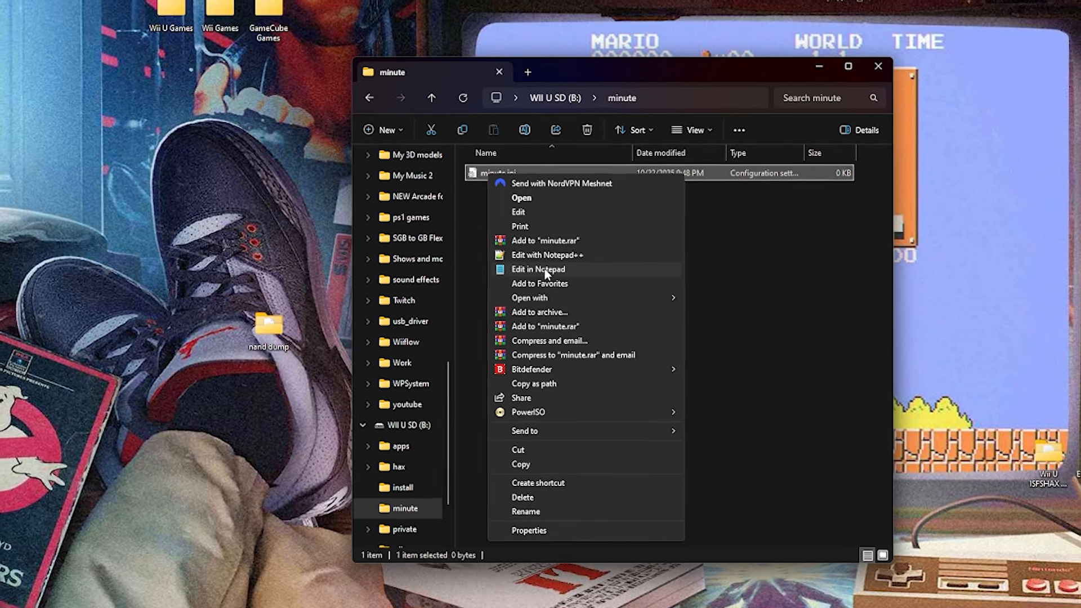
pyautogui.click(507, 246)
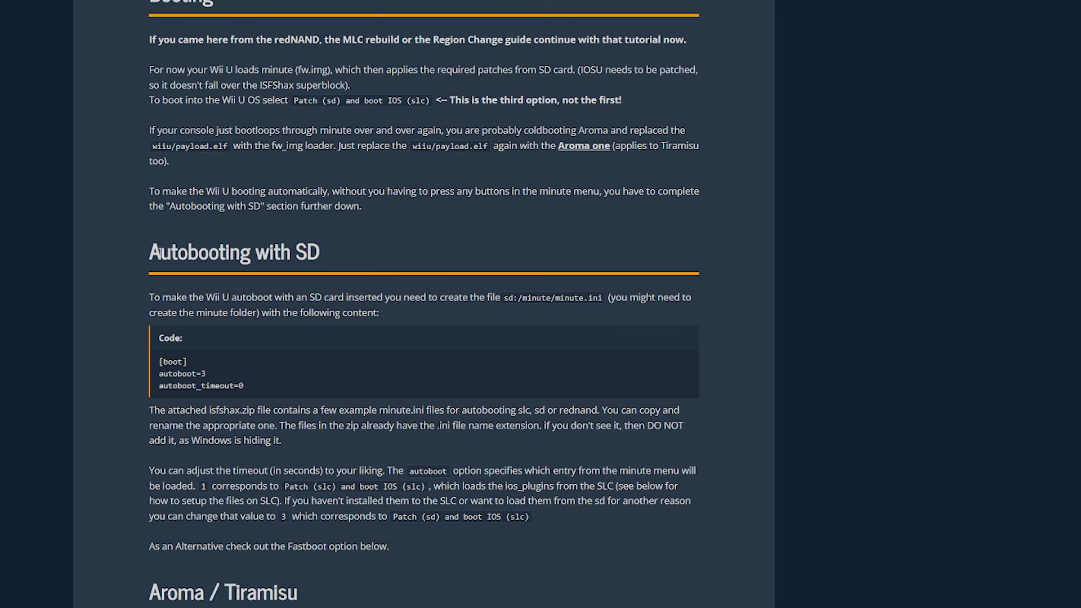
pyautogui.moveTo(149, 252); pyautogui.dragTo(340, 254)
pyautogui.moveTo(158, 363); pyautogui.dragTo(255, 387)
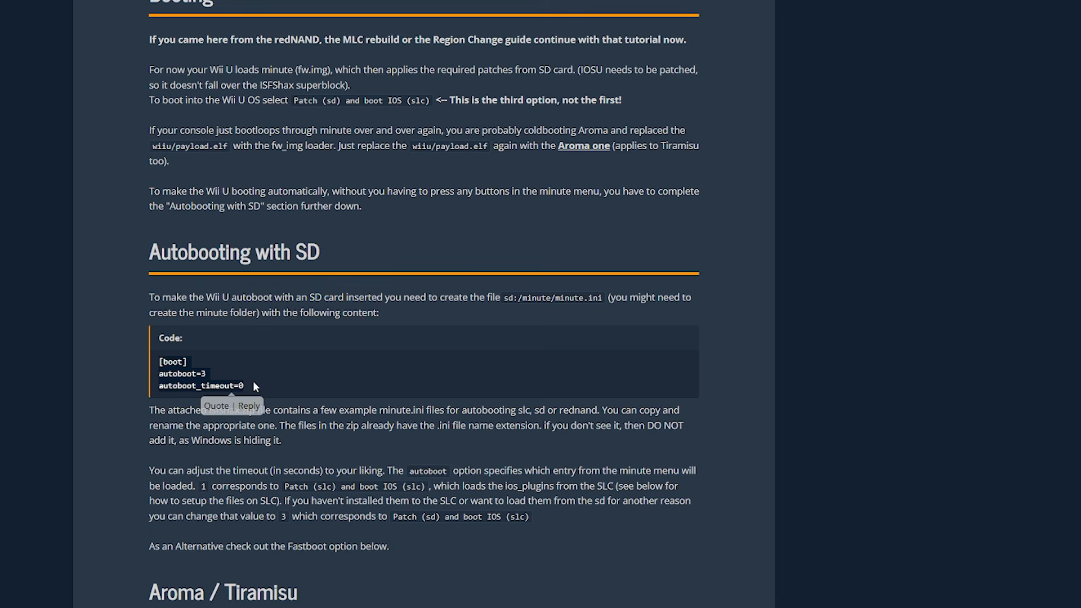
pyautogui.rightClick(164, 376)
pyautogui.click(184, 390)
pyautogui.moveTo(248, 385)
pyautogui.mouseDown()
pyautogui.moveTo(214, 385)
pyautogui.moveTo(251, 393)
pyautogui.mouseUp()
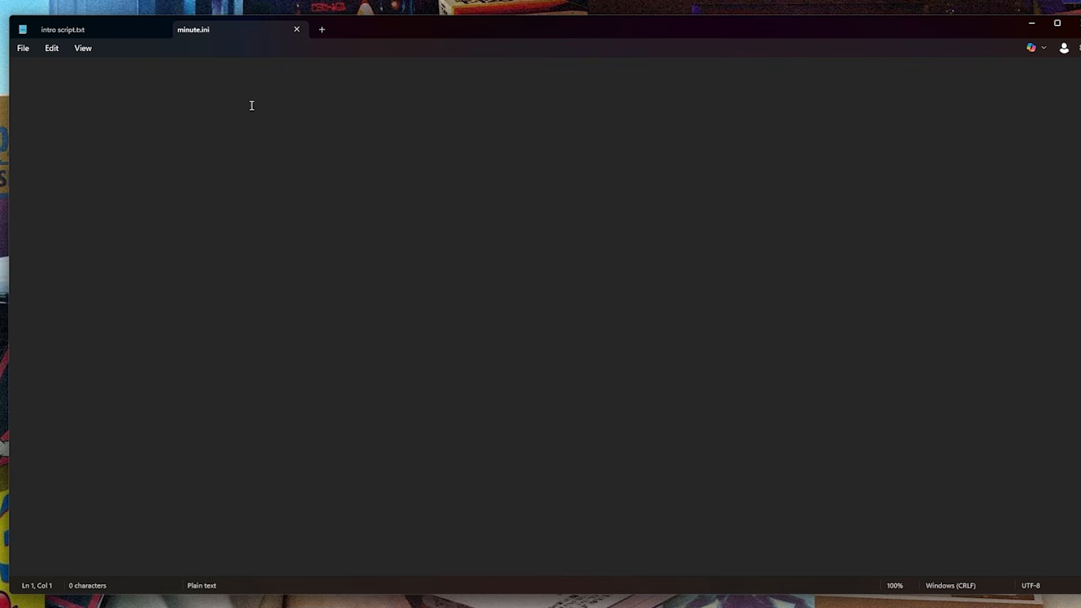
# Paste the [boot] settings with autoboot=3 and autoboot_timeout=0 into minute.ini and save the file.
pyautogui.rightClick(93, 96)
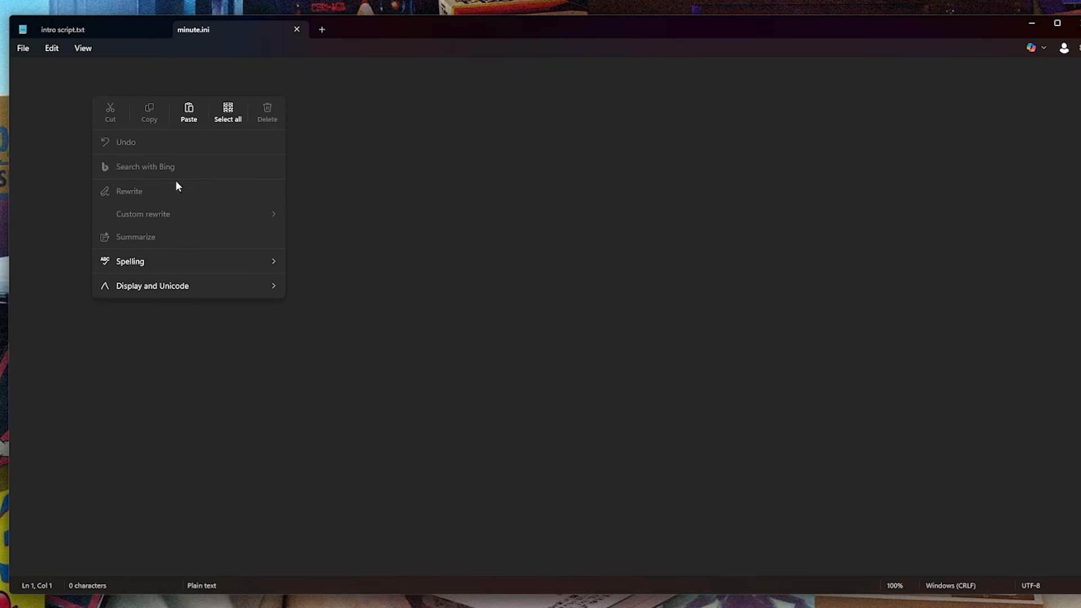
pyautogui.click(189, 112)
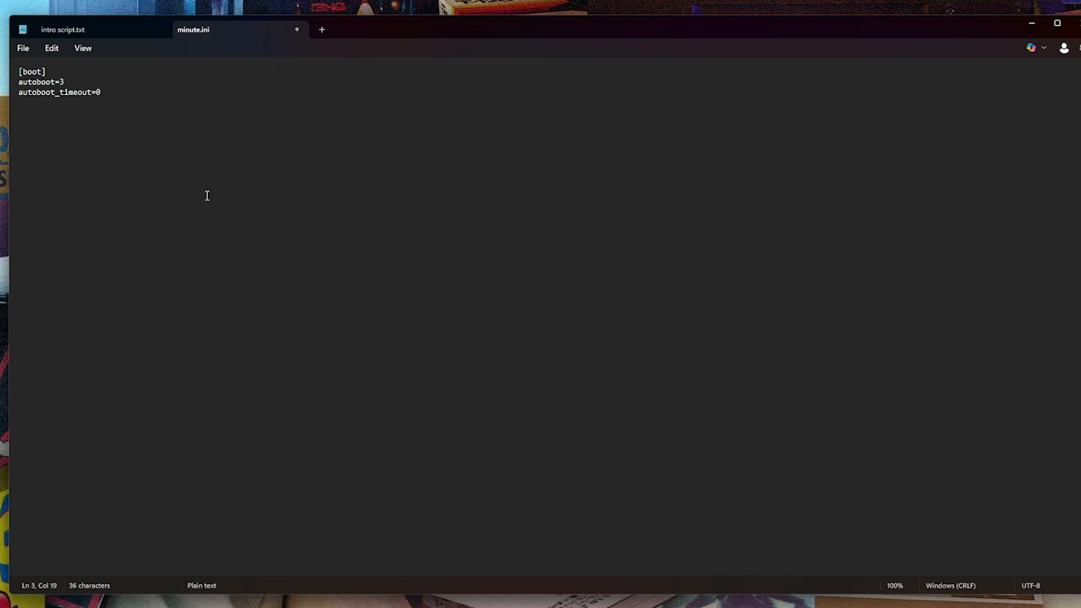
pyautogui.click(22, 48)
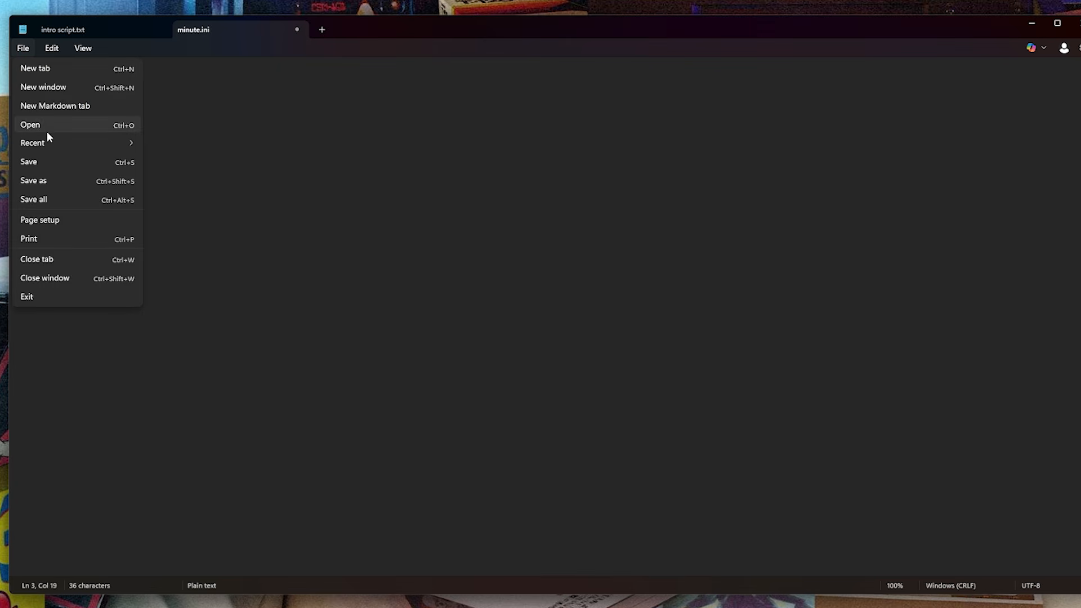
pyautogui.click(47, 162)
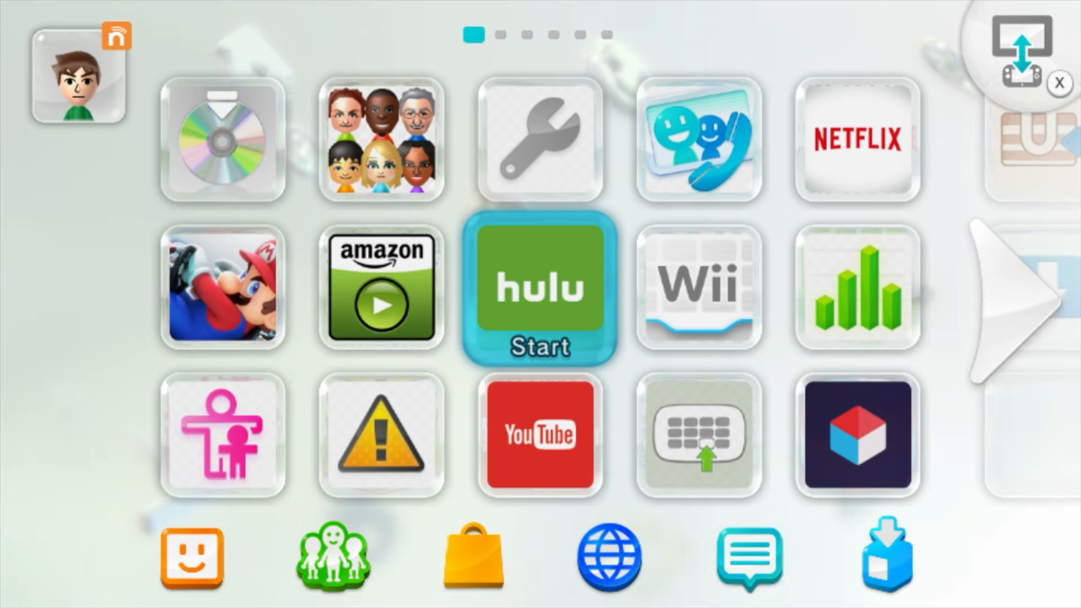
pyautogui.press('Right')
# Launch Payload-Loader Installer from the Wii U Menu and run its check for whether an installation is possible.
pyautogui.press('Right')
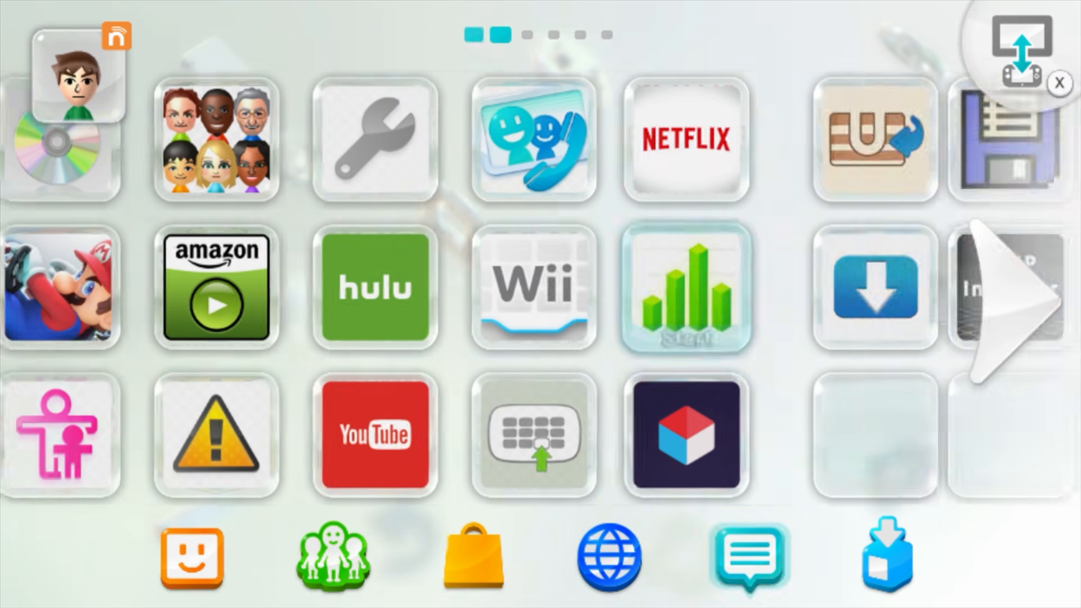
pyautogui.press('Right')
pyautogui.press('Right')
pyautogui.press('Right')
pyautogui.press('Right')
pyautogui.press('Up')
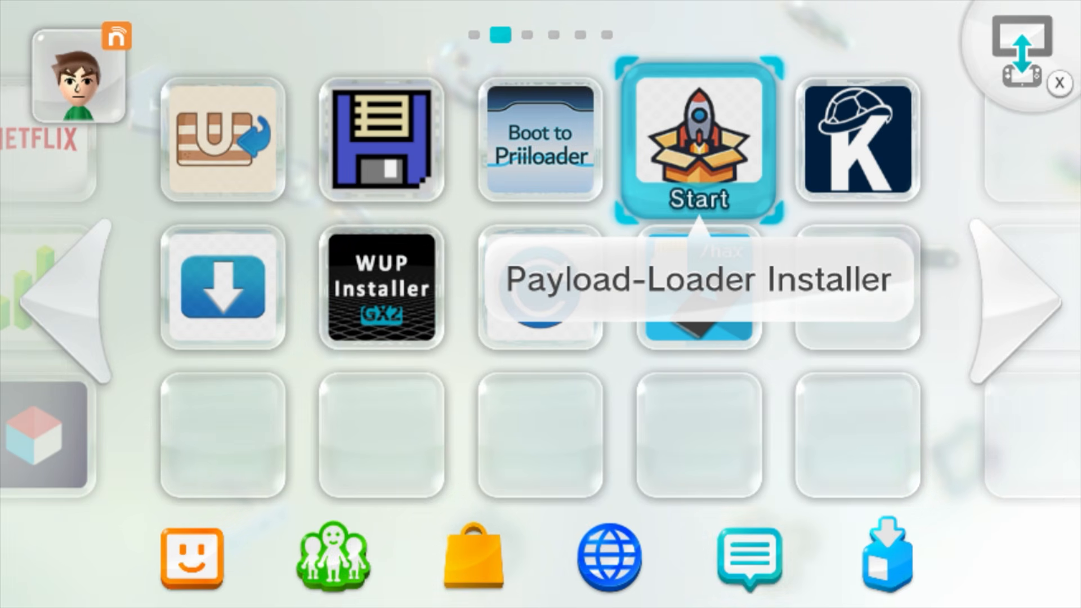
pyautogui.press('Return')
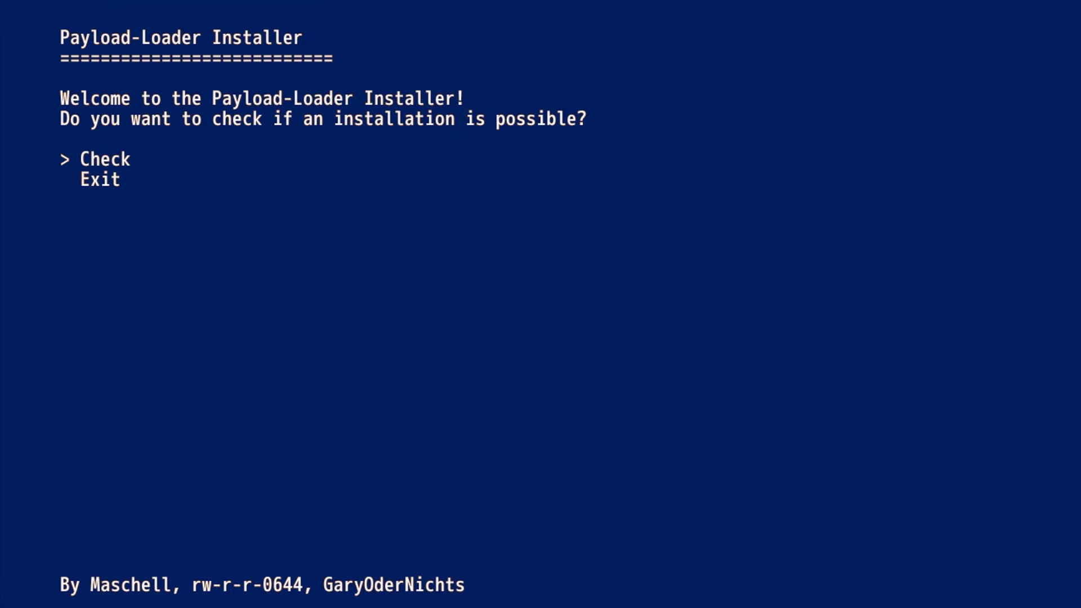
pyautogui.press('Return')
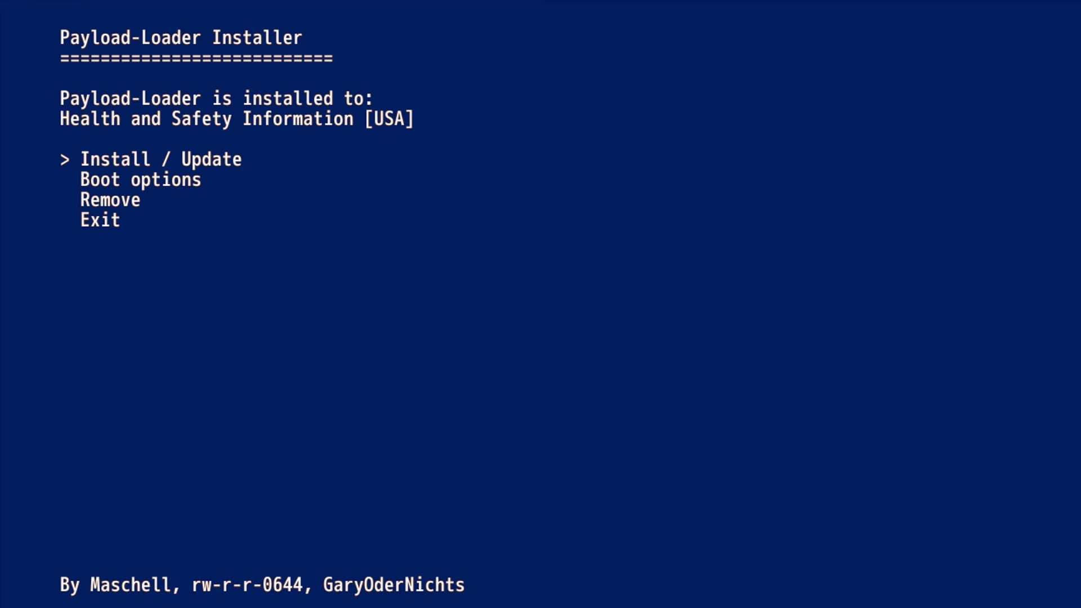
# Switch the console's boot title back to Wii U Menu in the boot options and shut down the console.
pyautogui.press('Down')
pyautogui.press('Return')
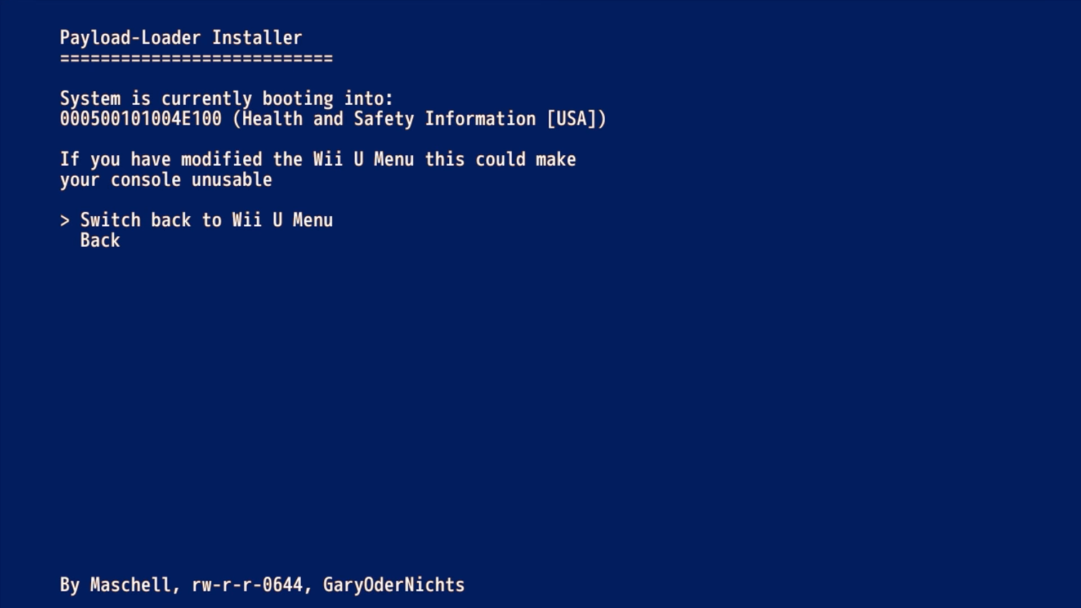
pyautogui.press('Return')
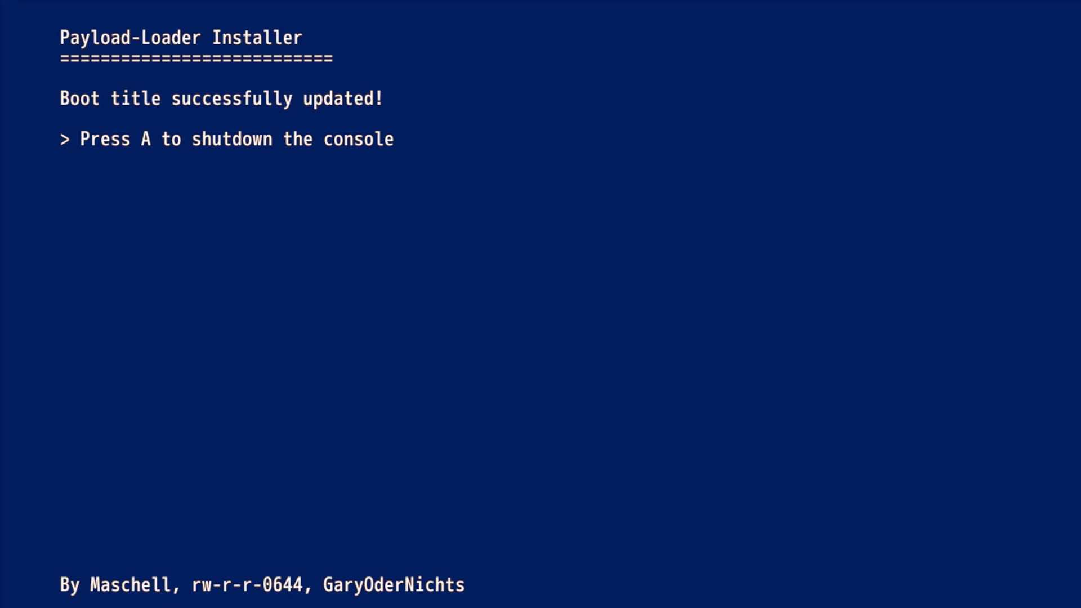
pyautogui.press('Return')
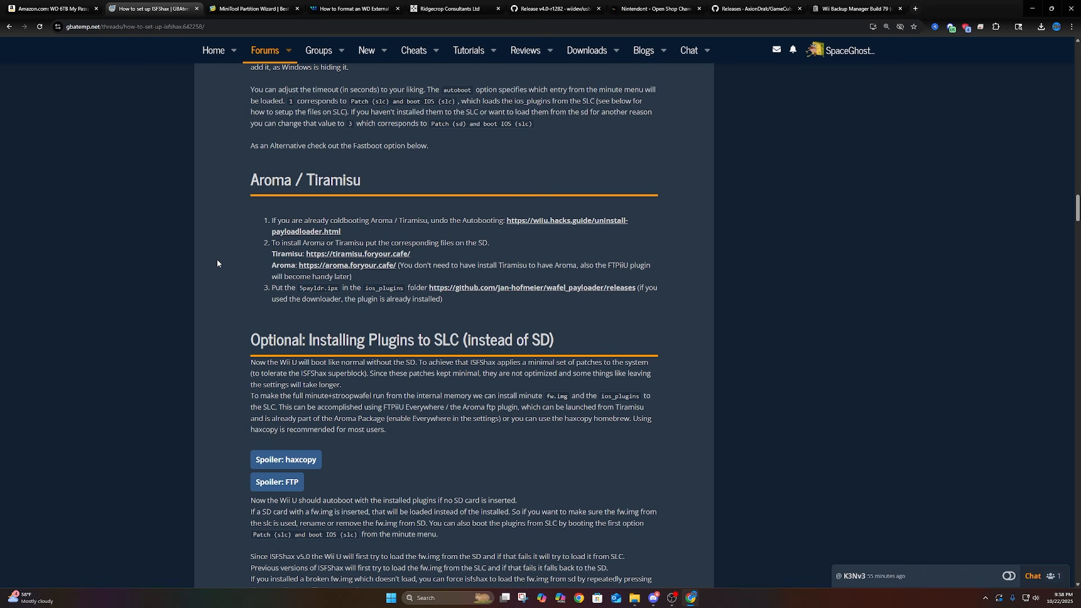
# Read the guide's Aroma / Tiramisu section and open the wafel_payload releases link for 5payldr.ipx in a new tab.
pyautogui.moveTo(124, 125); pyautogui.dragTo(286, 127)
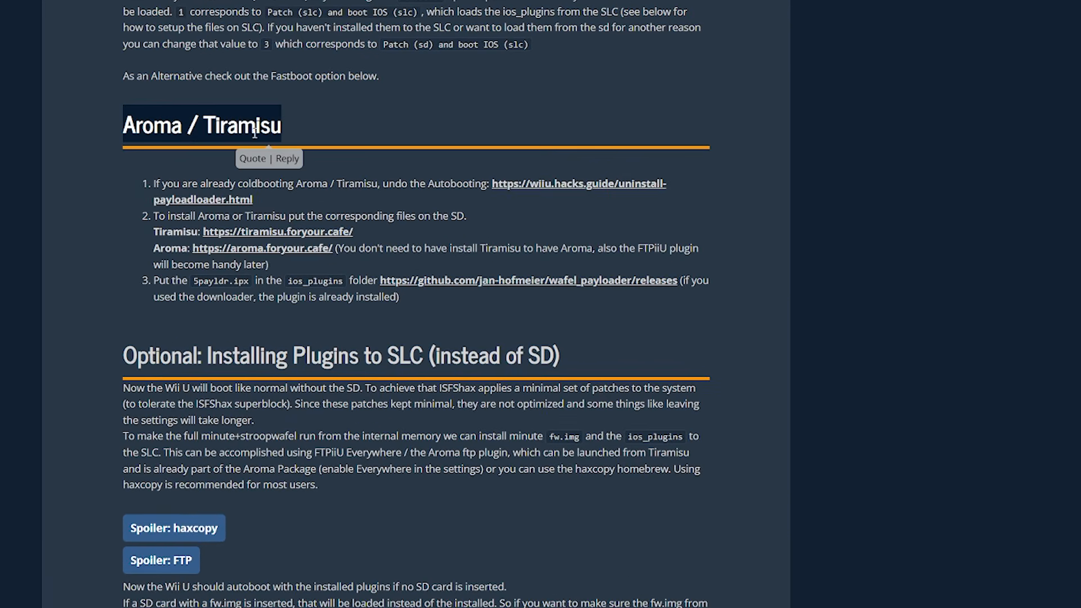
pyautogui.moveTo(155, 186); pyautogui.dragTo(317, 183)
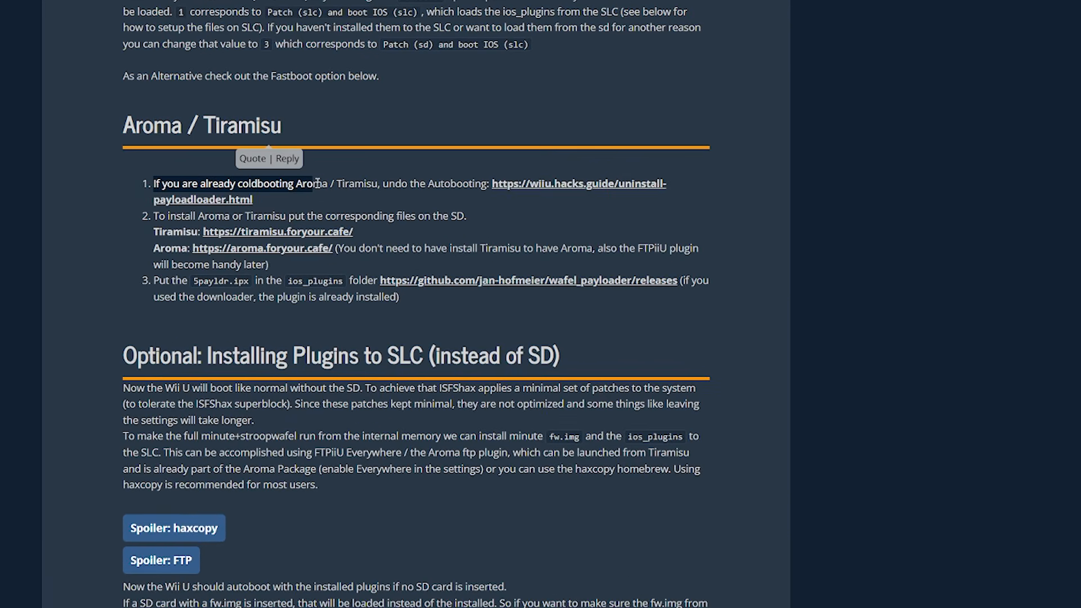
pyautogui.moveTo(153, 285); pyautogui.dragTo(255, 284)
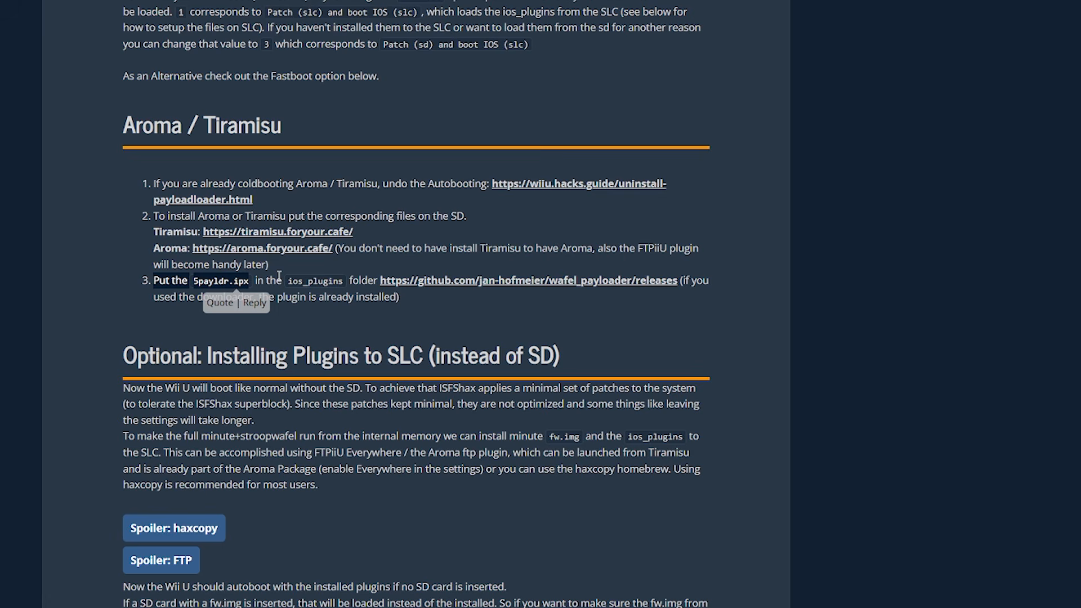
pyautogui.rightClick(413, 286)
pyautogui.click(456, 295)
# Look through the guide's sections on SLC plugins, fastbooting, updating ISFShax, system updates and removable files.
pyautogui.scroll(-15, 91, 272)
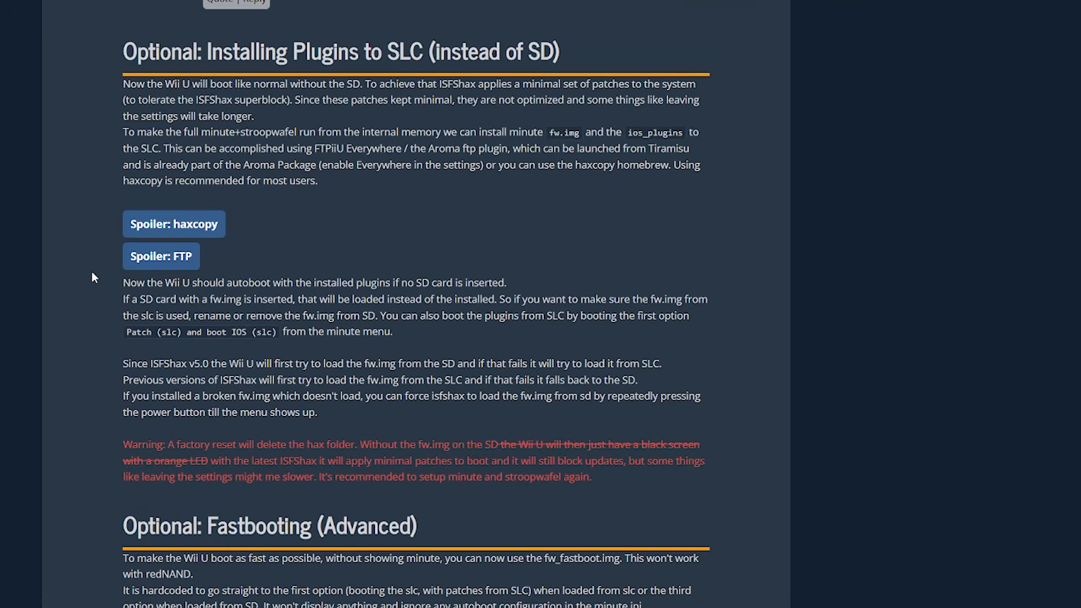
pyautogui.scroll(-6, 92, 272)
pyautogui.scroll(11, 90, 272)
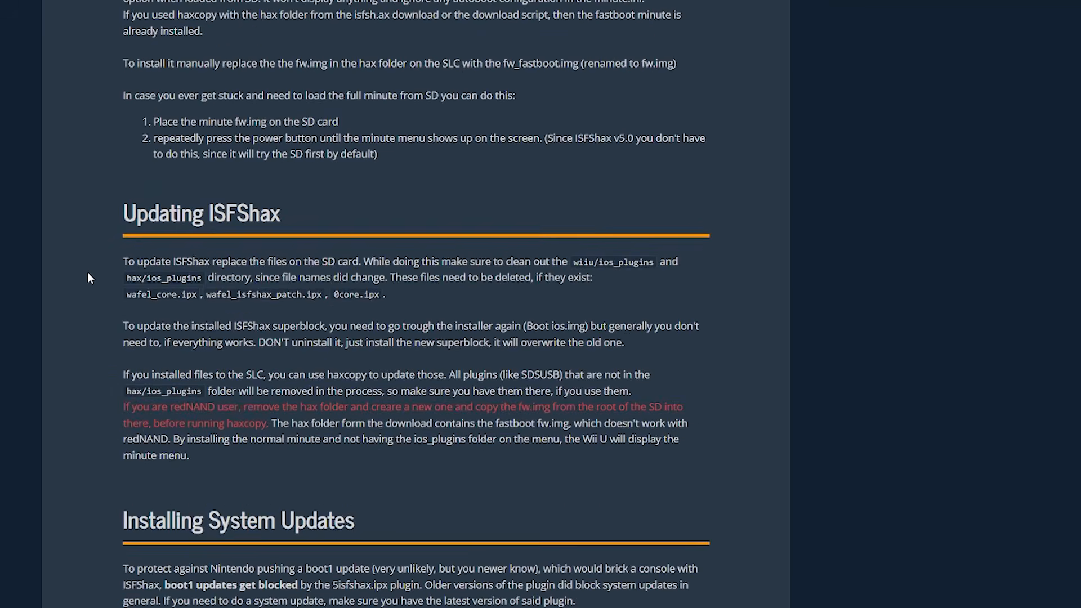
pyautogui.scroll(6, 194, 269)
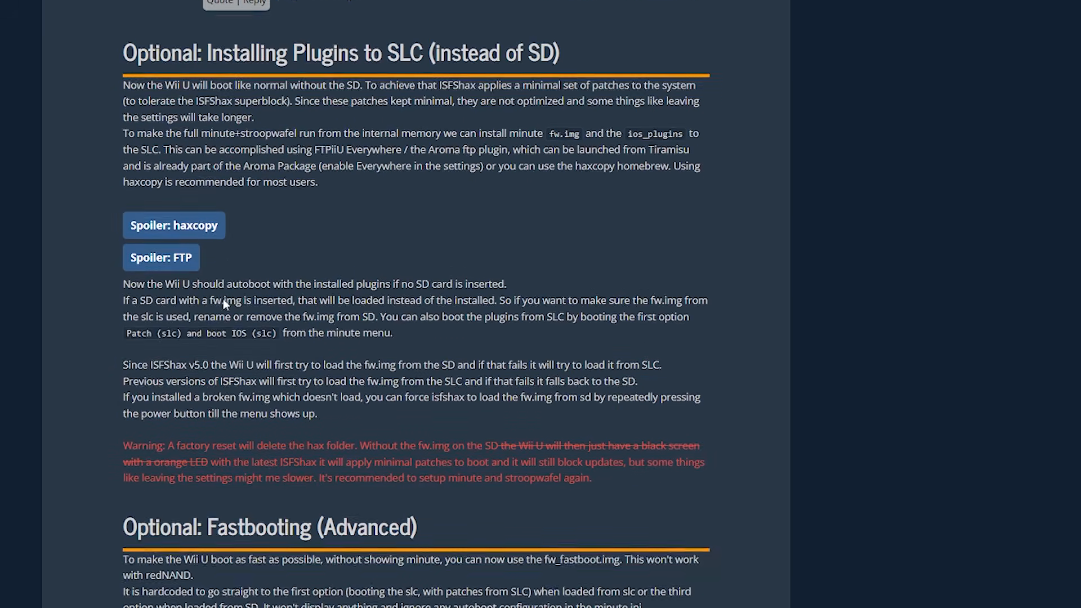
pyautogui.scroll(-13, 164, 192)
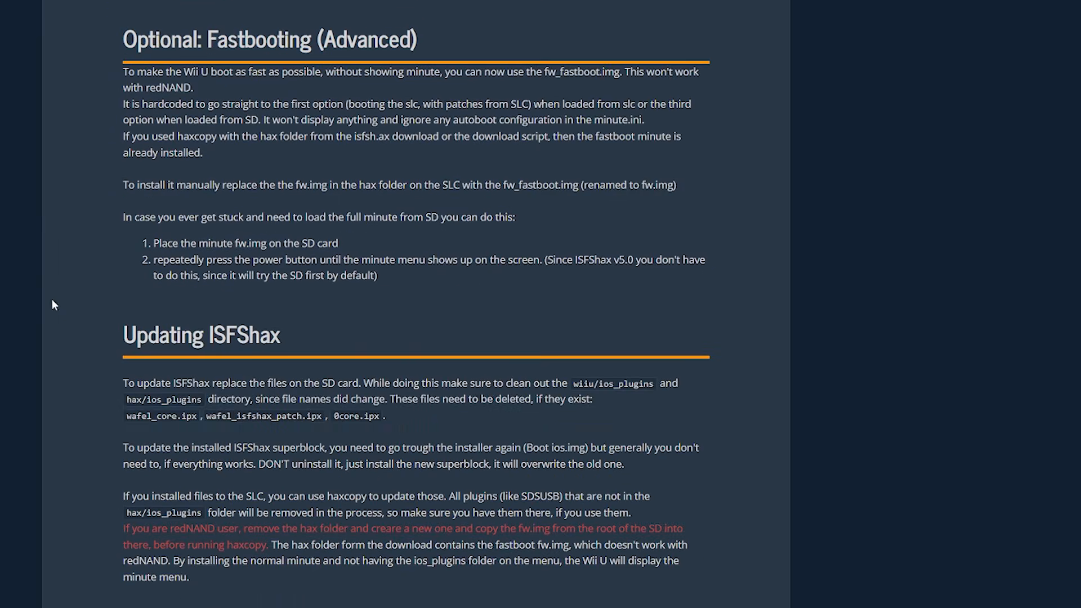
pyautogui.scroll(-6, 97, 150)
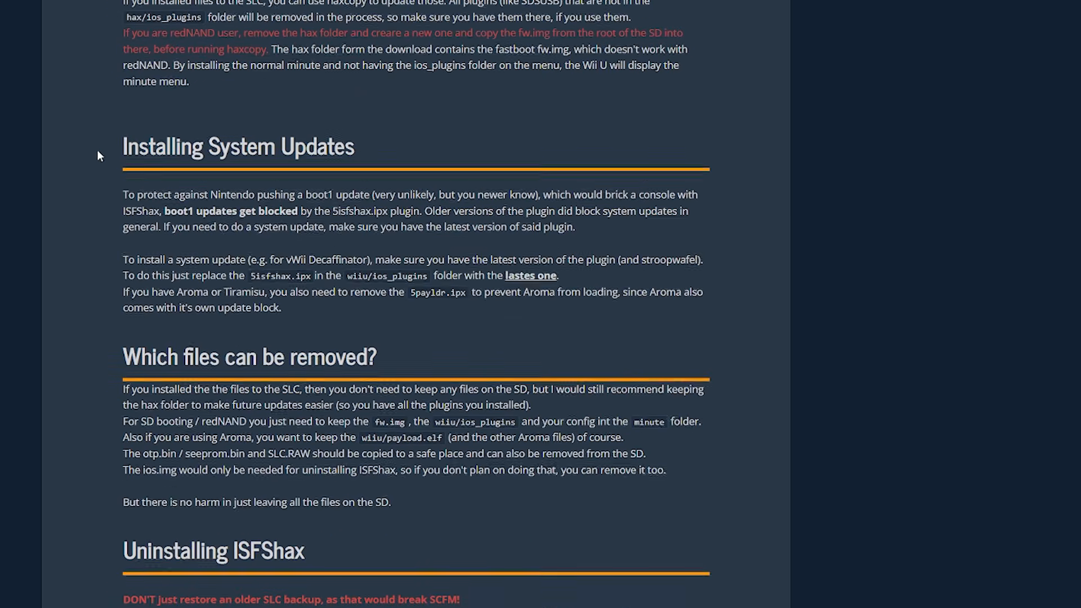
pyautogui.scroll(-2, 86, 217)
pyautogui.moveTo(119, 270); pyautogui.dragTo(332, 257)
pyautogui.click(51, 229)
# Open the USB Partition link from the guide's Plugins list in a new tab and switch to it.
pyautogui.scroll(-2, 85, 222)
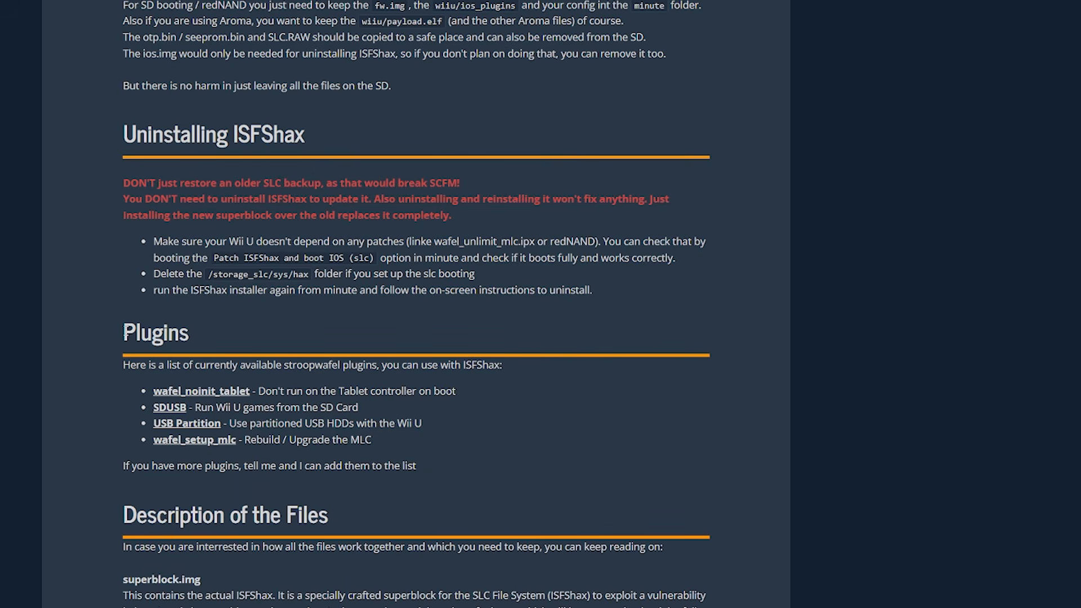
pyautogui.rightClick(188, 431)
pyautogui.click(223, 439)
pyautogui.hotkey('ctrl', 'Tab')
# Open the wafel_usb_partition releases link from the thread's 'Installing the Plugin' section in a new tab and switch to it.
pyautogui.scroll(-10, 87, 233)
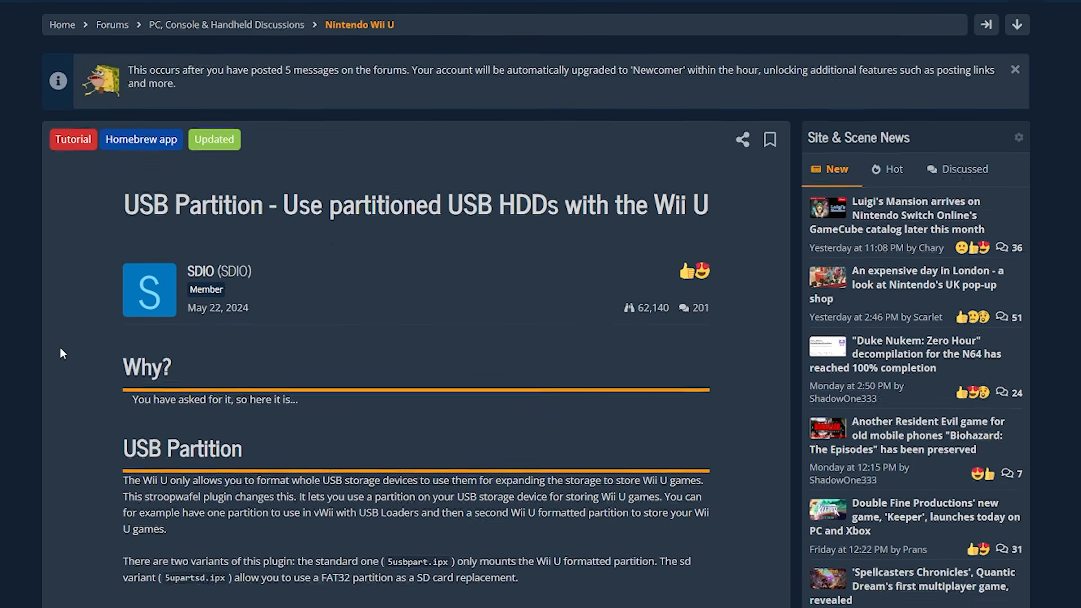
pyautogui.scroll(-12, 79, 268)
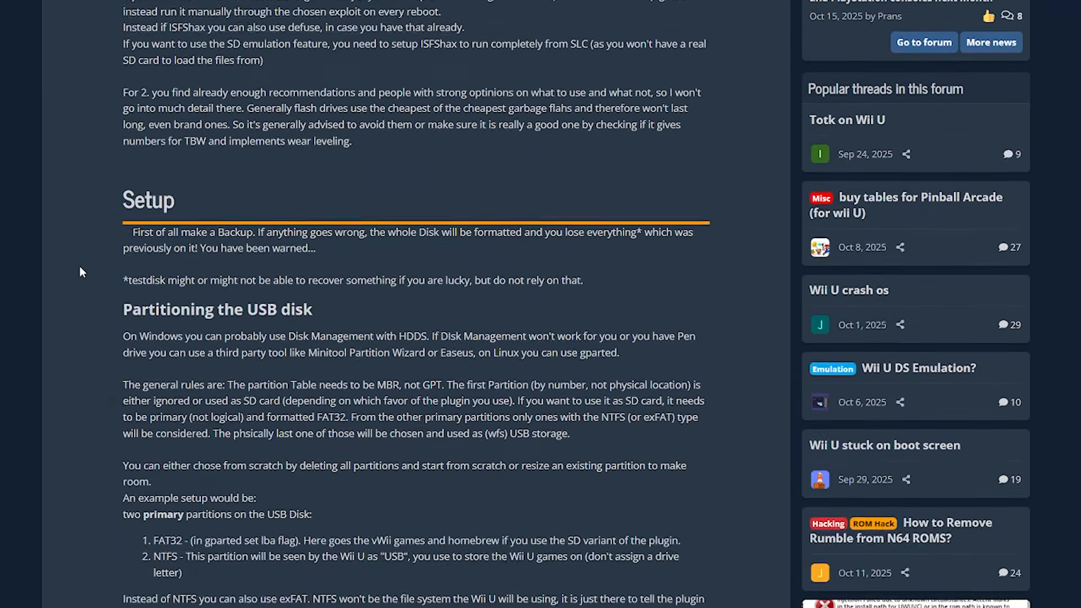
pyautogui.scroll(1, 93, 285)
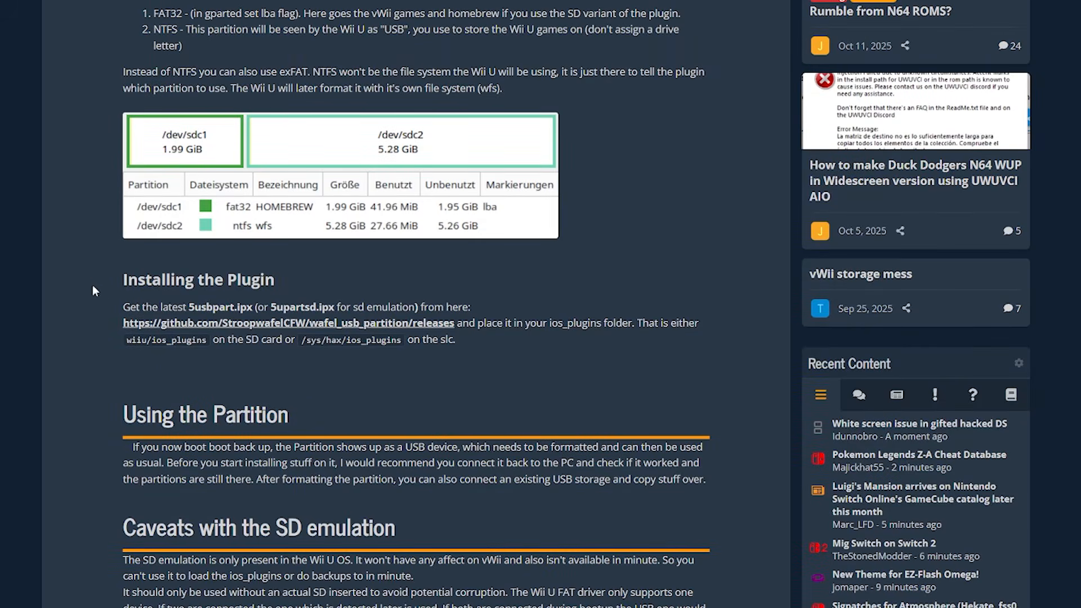
pyautogui.rightClick(184, 324)
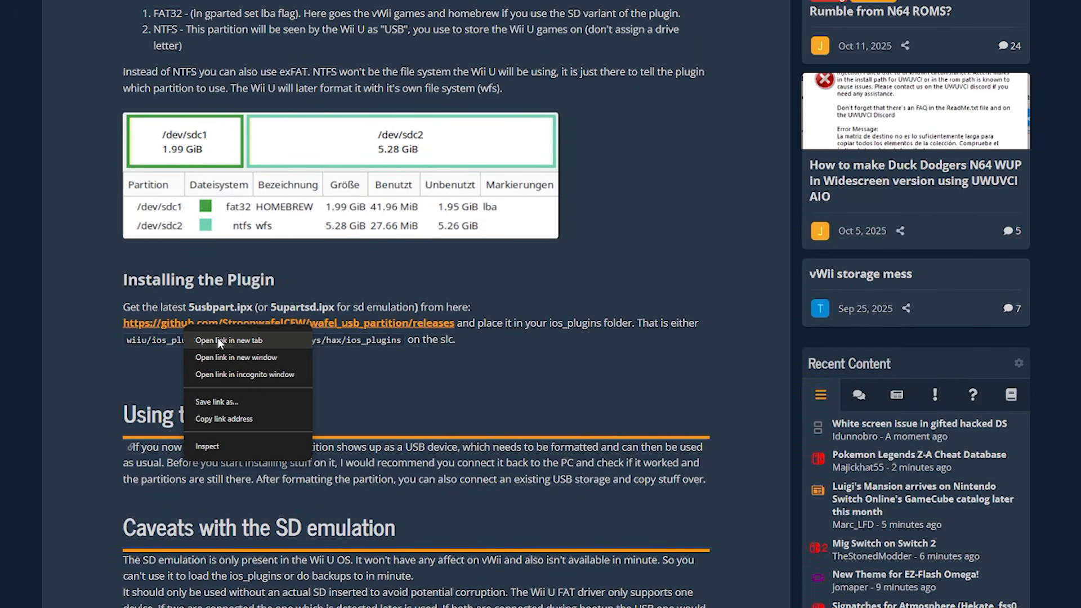
pyautogui.click(217, 340)
pyautogui.hotkey('ctrl', 'Tab')
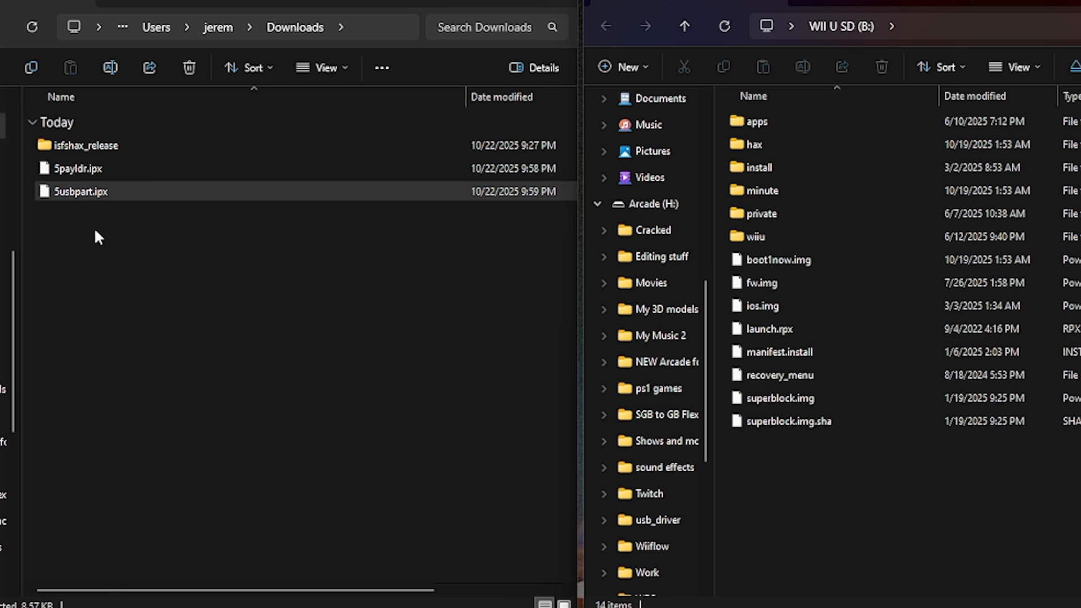
# Copy 5payldr.ipx and 5usbpart.ipx from Downloads into the SD card's wiiu/ios_plugins folder.
pyautogui.doubleClick(743, 238)
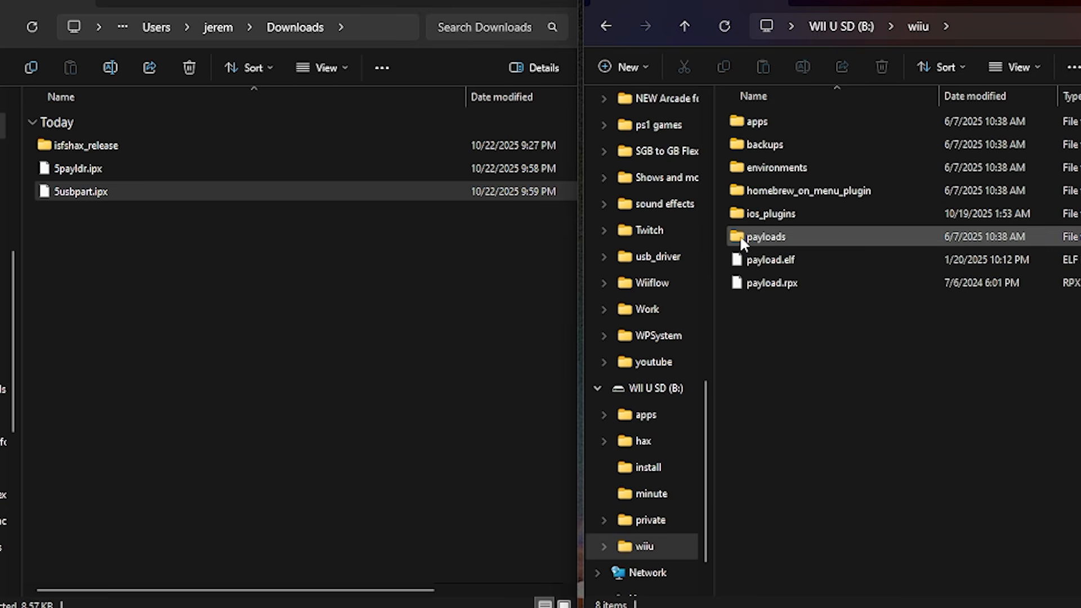
pyautogui.click(742, 217)
pyautogui.doubleClick(742, 217)
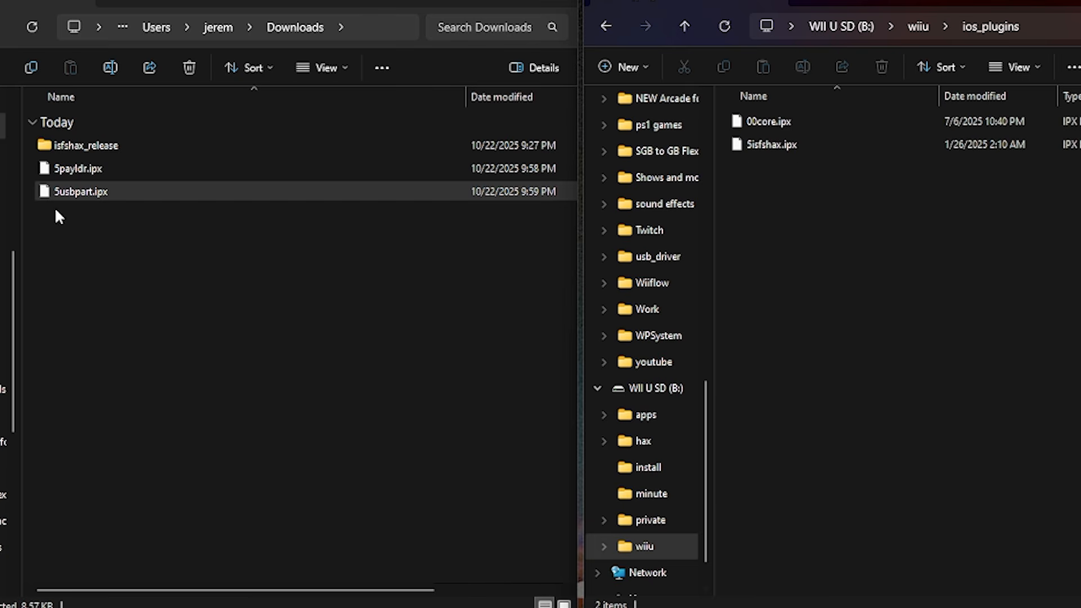
pyautogui.click(62, 194)
pyautogui.keyDown('ctrl'); pyautogui.click(63, 169); pyautogui.keyUp('ctrl')
pyautogui.moveTo(57, 168); pyautogui.dragTo(818, 278)
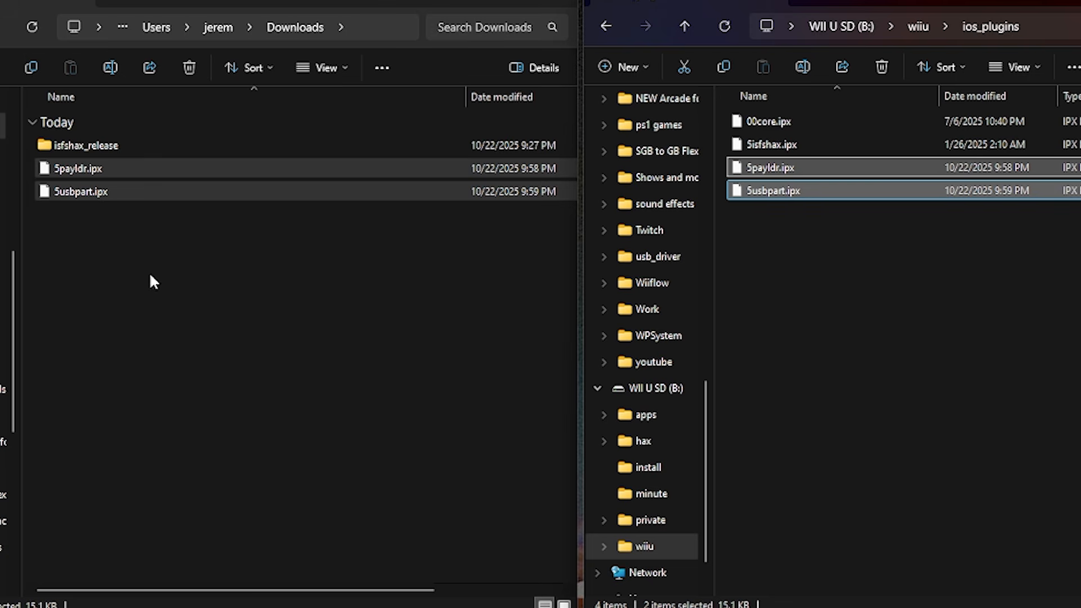
# Delete the isfshax_release folder, 5payldr.ipx and 5usbpart.ipx from the Downloads folder.
pyautogui.click(107, 273)
pyautogui.moveTo(56, 253); pyautogui.dragTo(49, 148)
pyautogui.press('Delete')
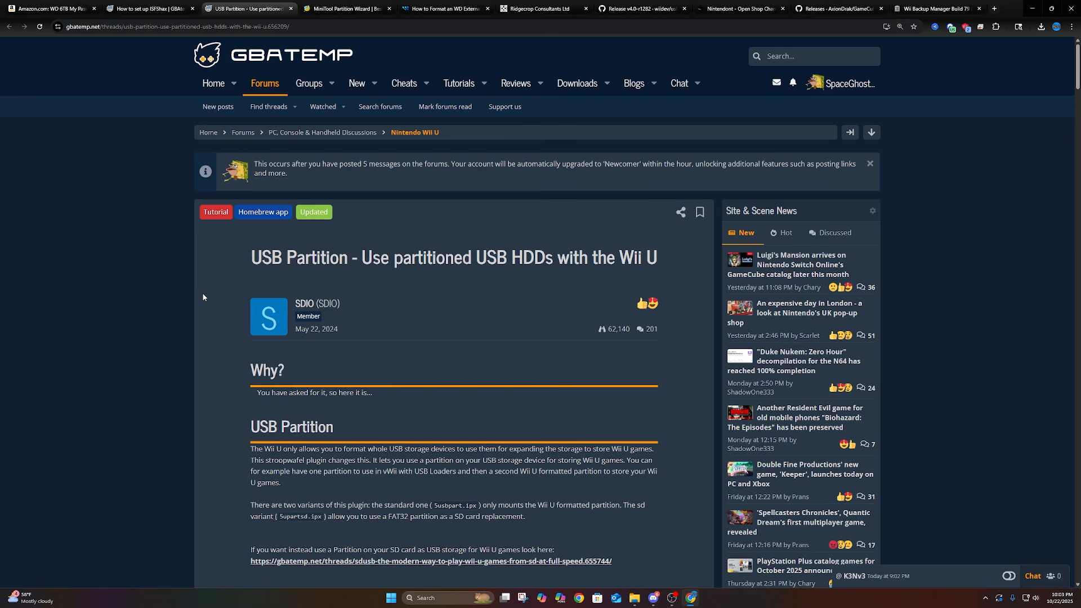
# Examine the USB Partition thread's disk partitioning rules and its example setup with FAT32 and NTFS primary partitions.
pyautogui.scroll(-5, 203, 297)
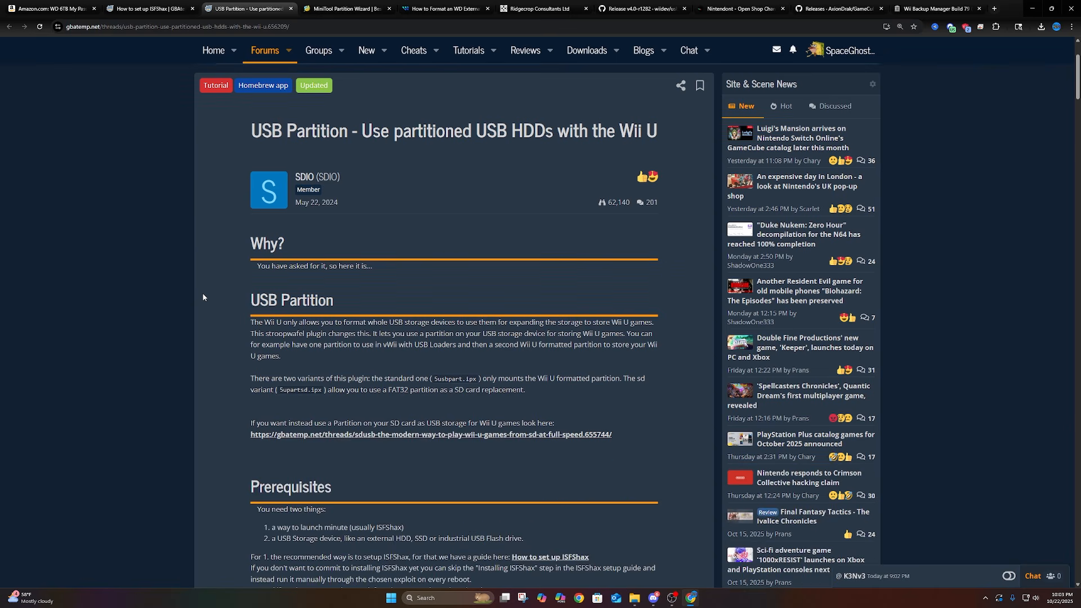
pyautogui.scroll(-8, 203, 297)
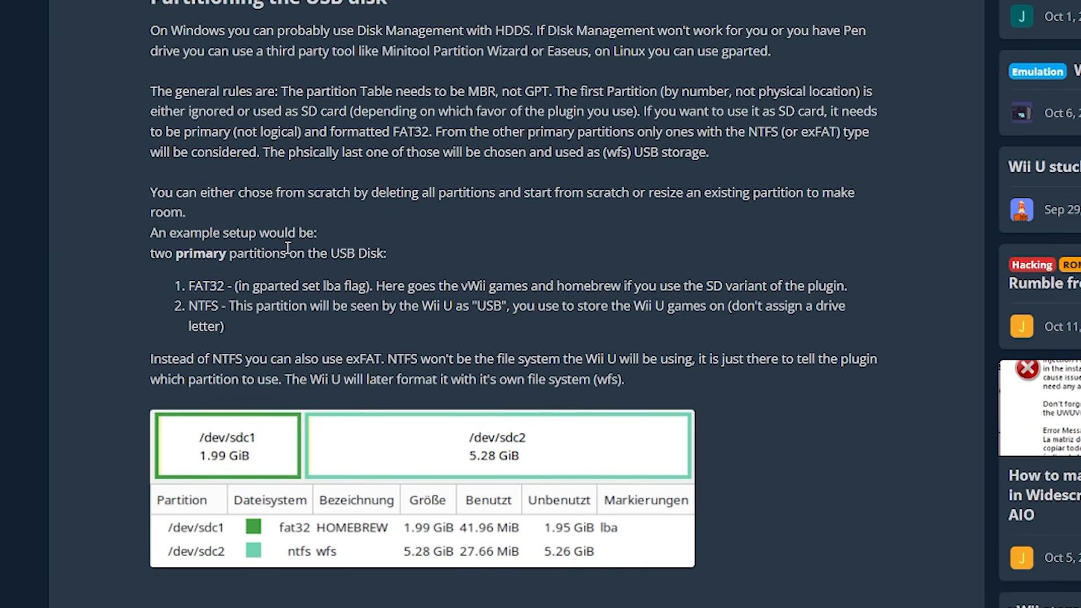
pyautogui.moveTo(189, 286); pyautogui.dragTo(224, 286)
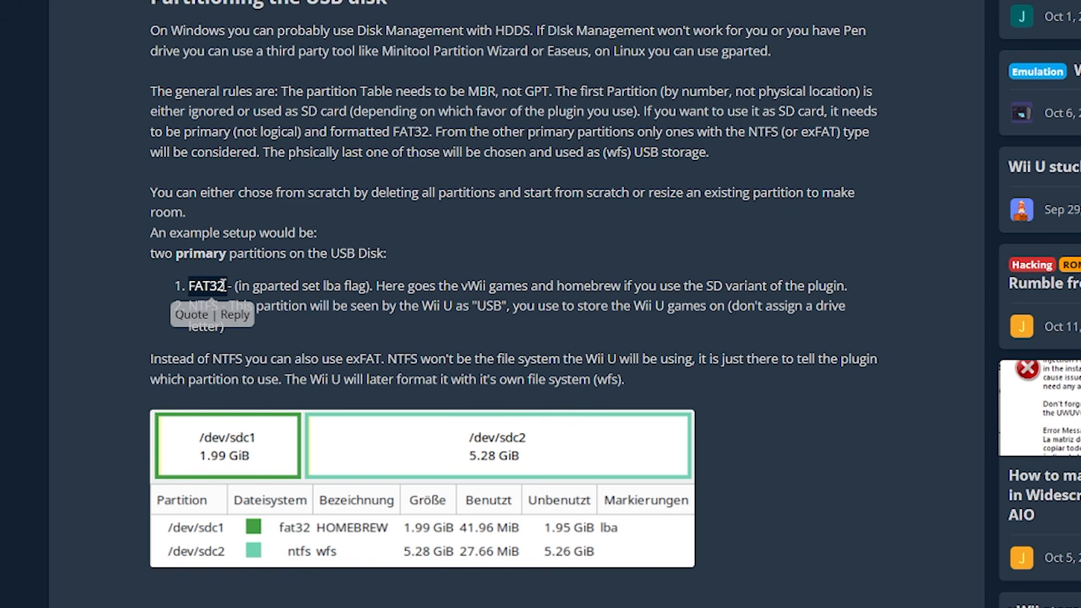
pyautogui.click(145, 280)
pyautogui.moveTo(189, 306); pyautogui.dragTo(214, 306)
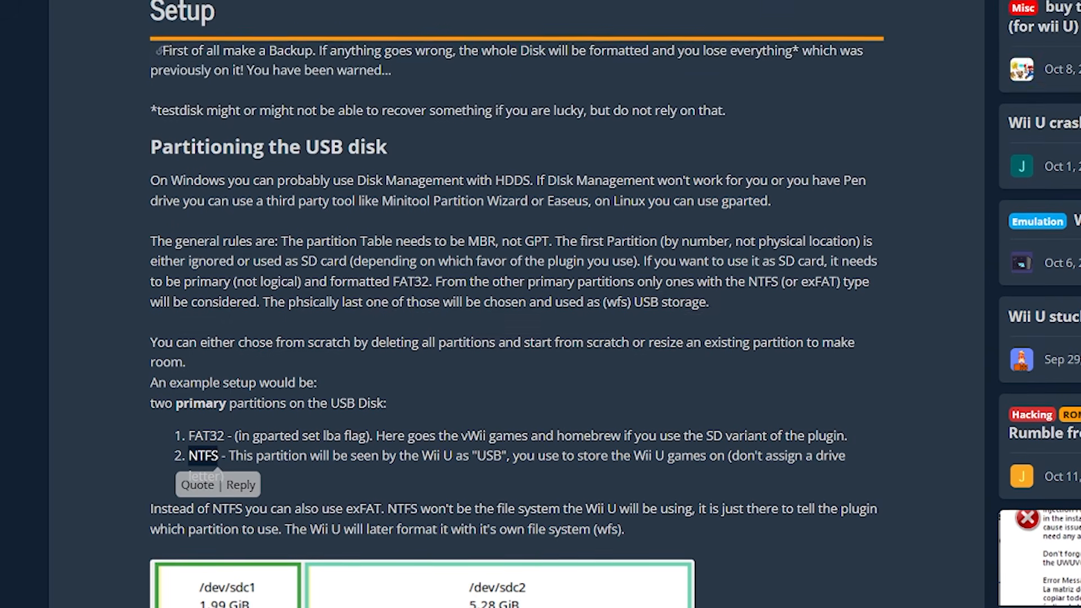
# Download the home-user edition MiniTool Partition Wizard Free 13 from the MiniTool website.
pyautogui.click(394, 1)
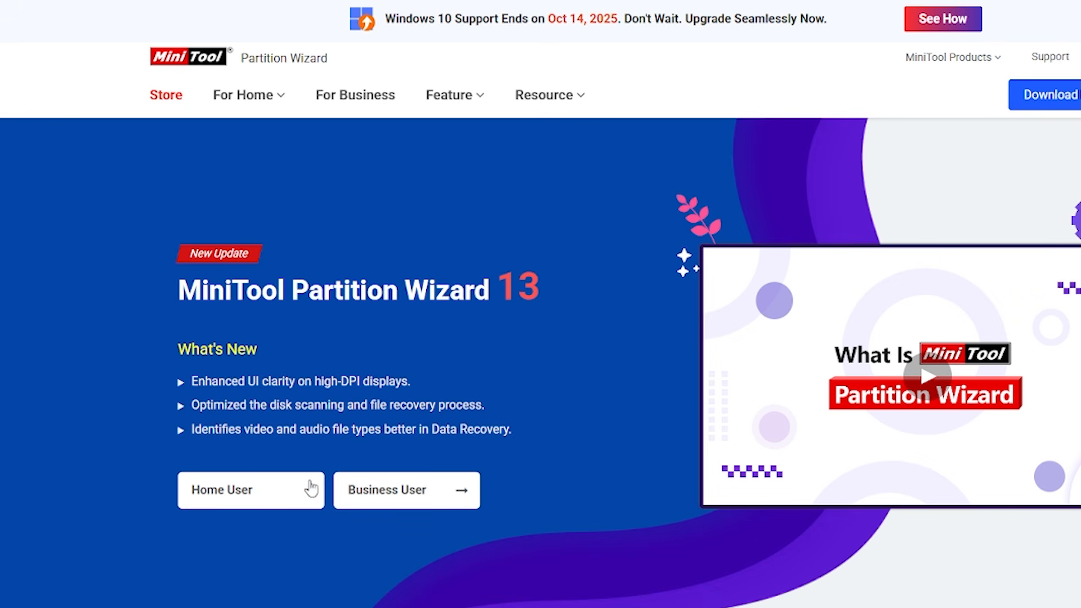
pyautogui.click(309, 492)
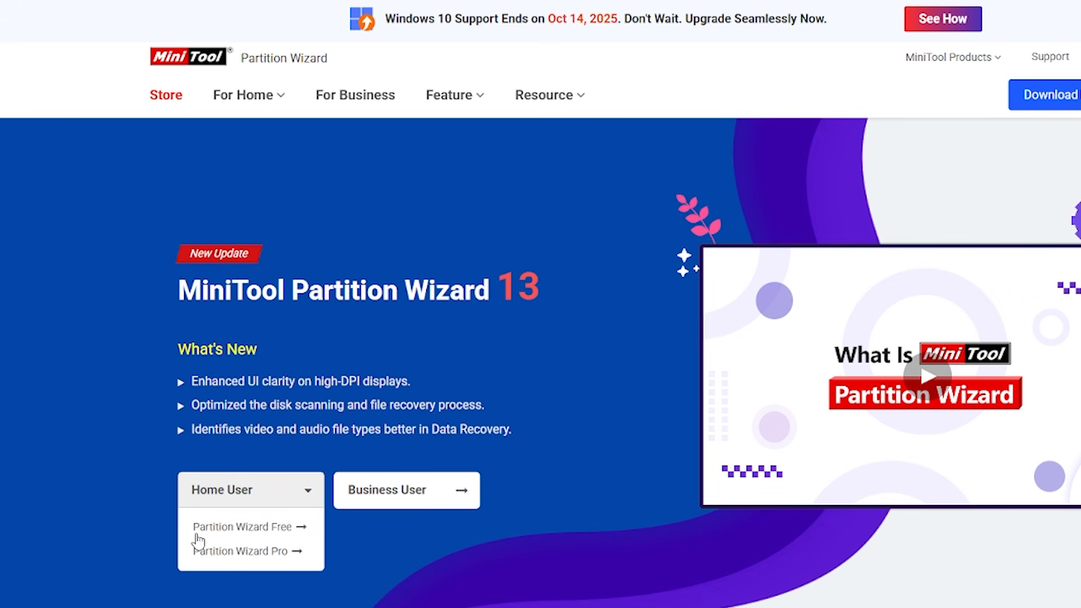
pyautogui.click(280, 527)
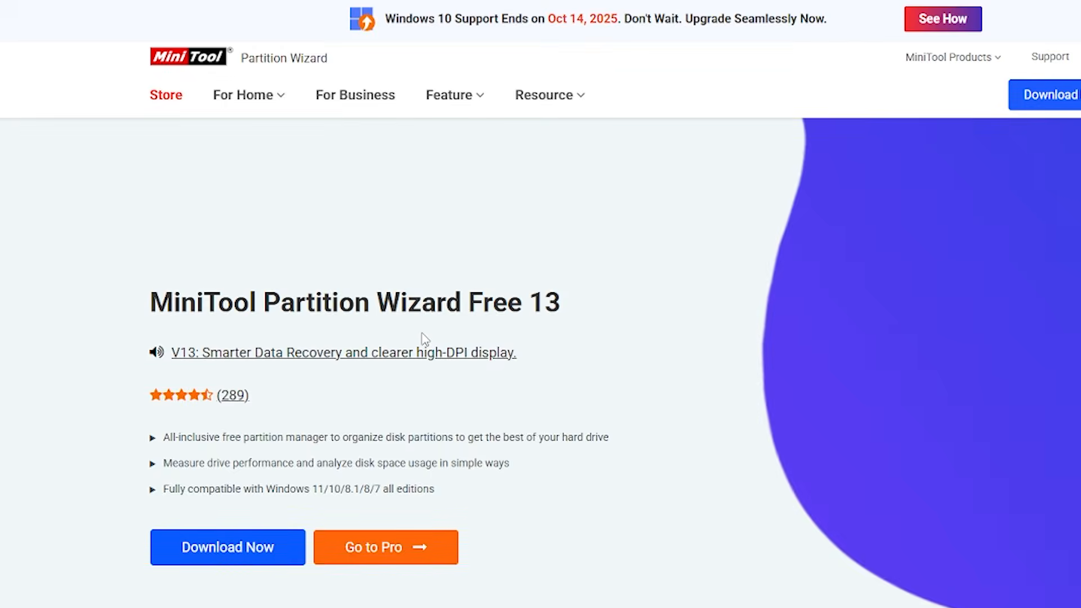
pyautogui.click(228, 546)
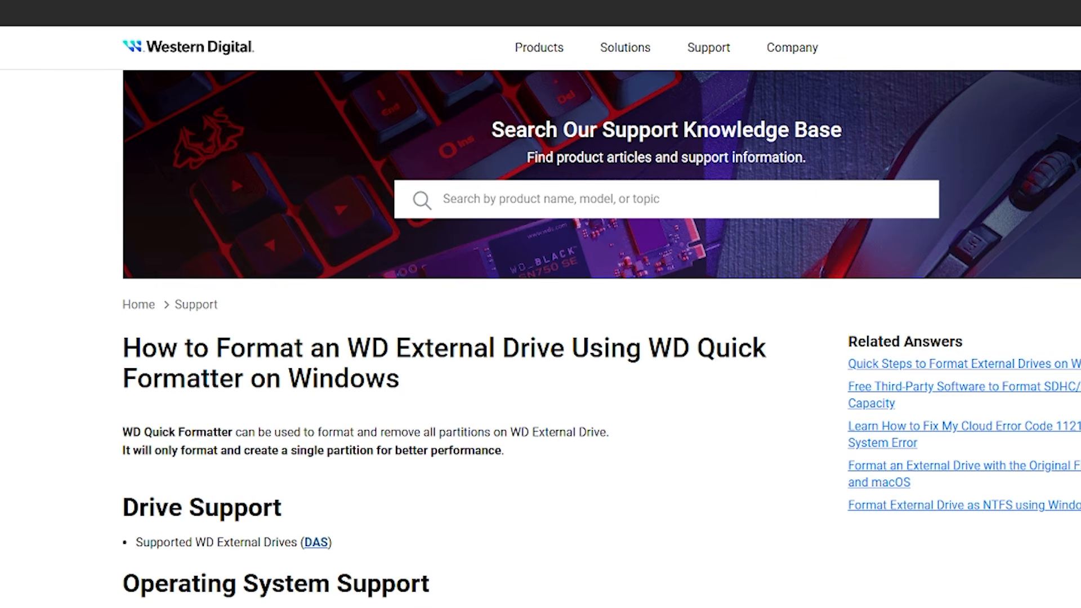
# Download WD Quick Formatter from Western Digital's support article on formatting an external drive on Windows.
pyautogui.scroll(-3, 80, 371)
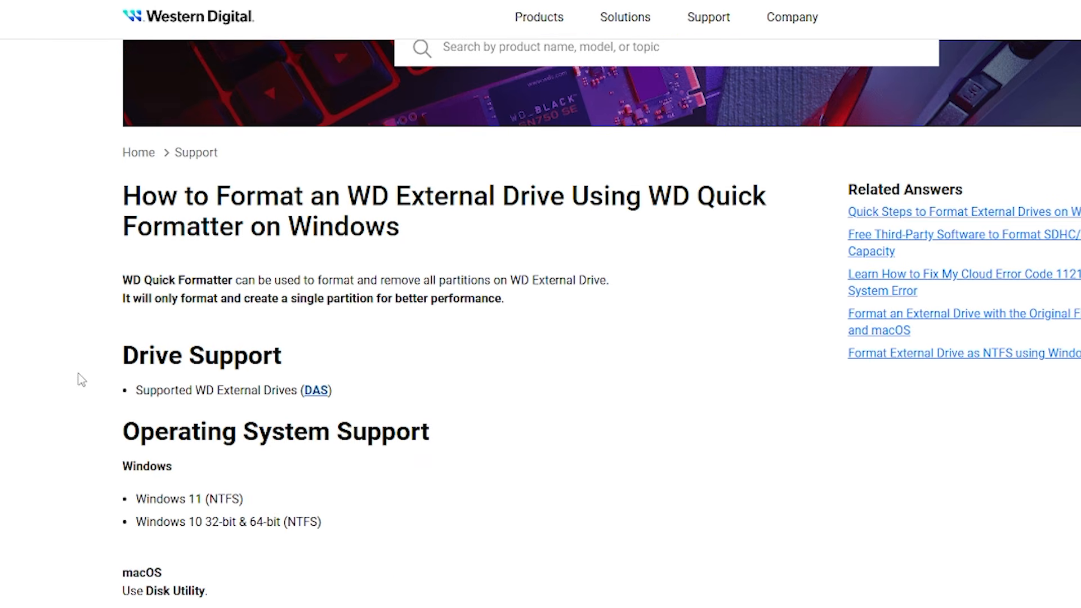
pyautogui.scroll(-3, 79, 378)
pyautogui.scroll(-3, 80, 378)
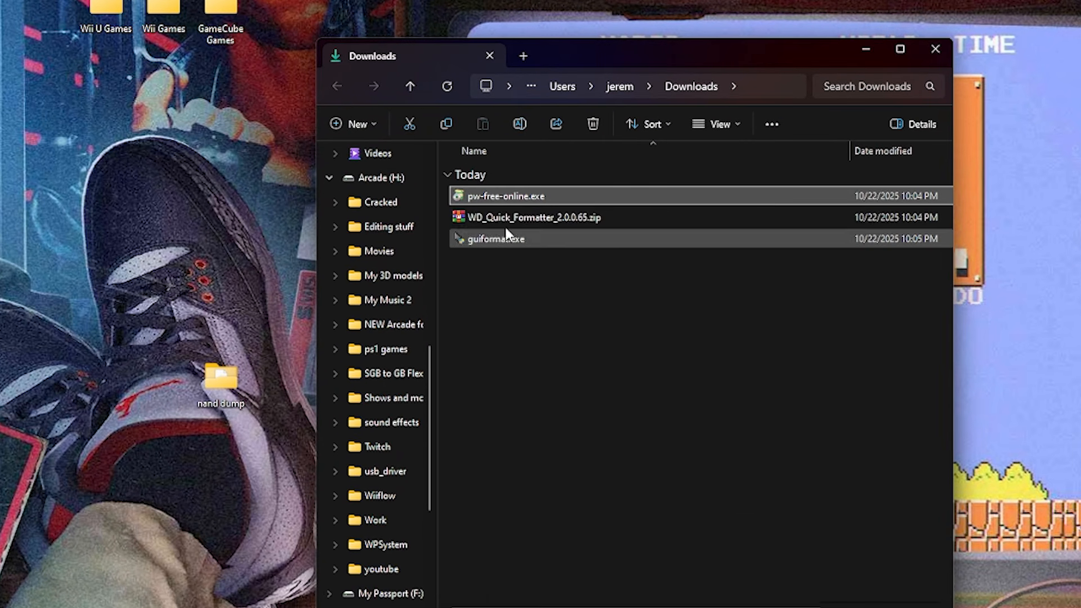
# Install MiniTool Partition Wizard 13 free edition in English without ShadowMaker or the Customer Experience Improvement Program, and finish setup without launching it.
pyautogui.doubleClick(464, 197)
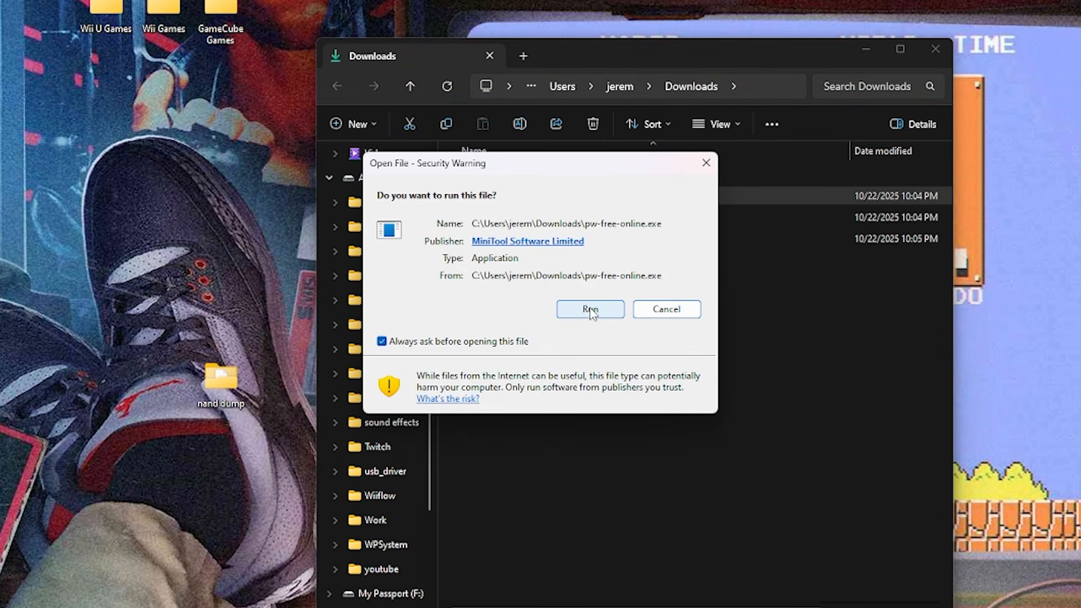
pyautogui.click(591, 308)
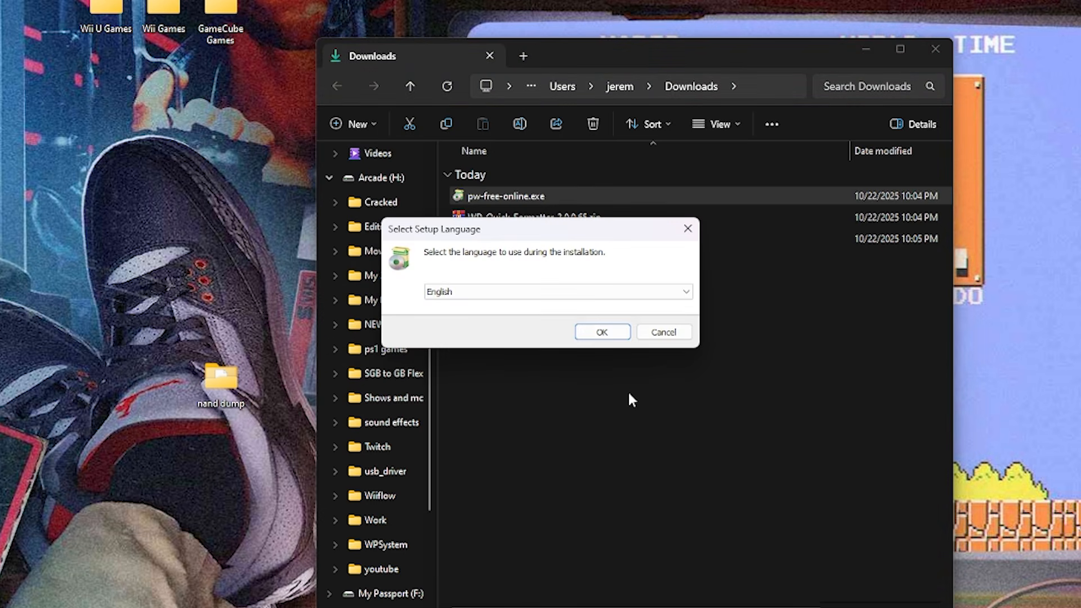
pyautogui.click(602, 332)
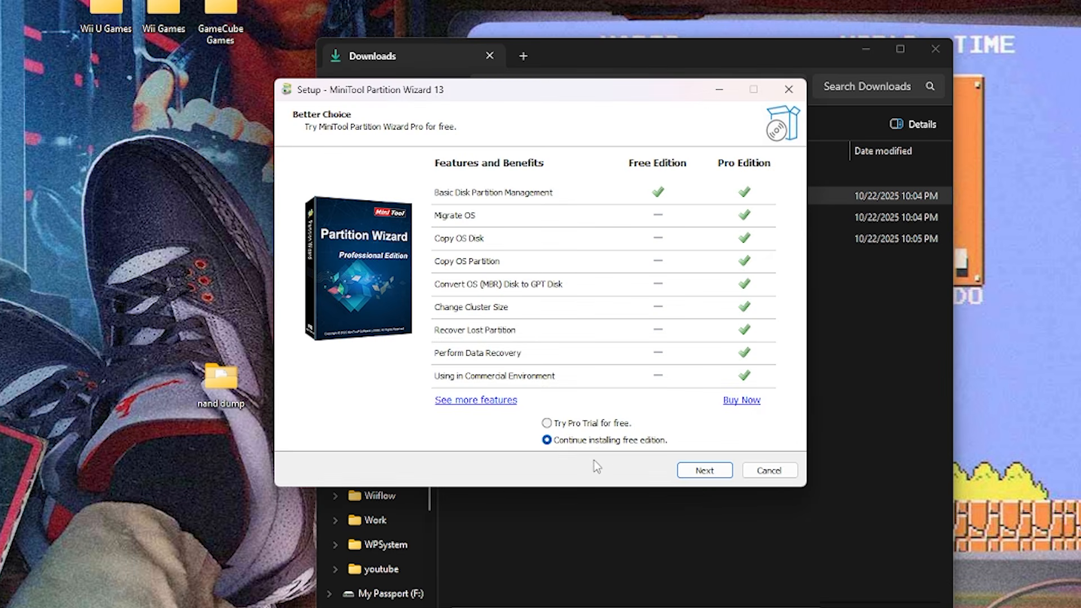
pyautogui.click(704, 470)
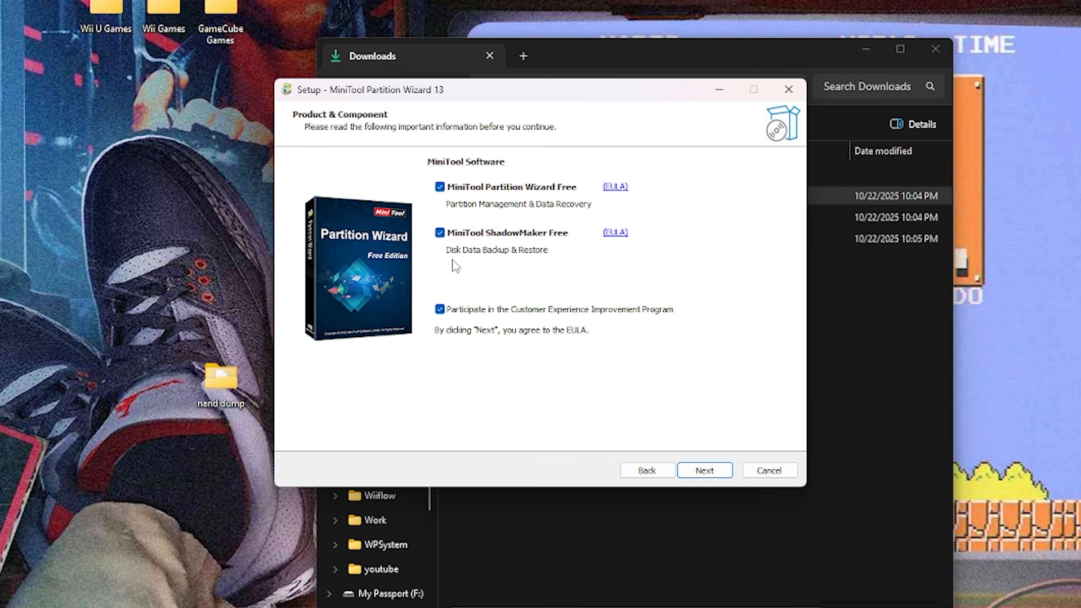
pyautogui.click(440, 233)
pyautogui.click(439, 309)
pyautogui.click(705, 469)
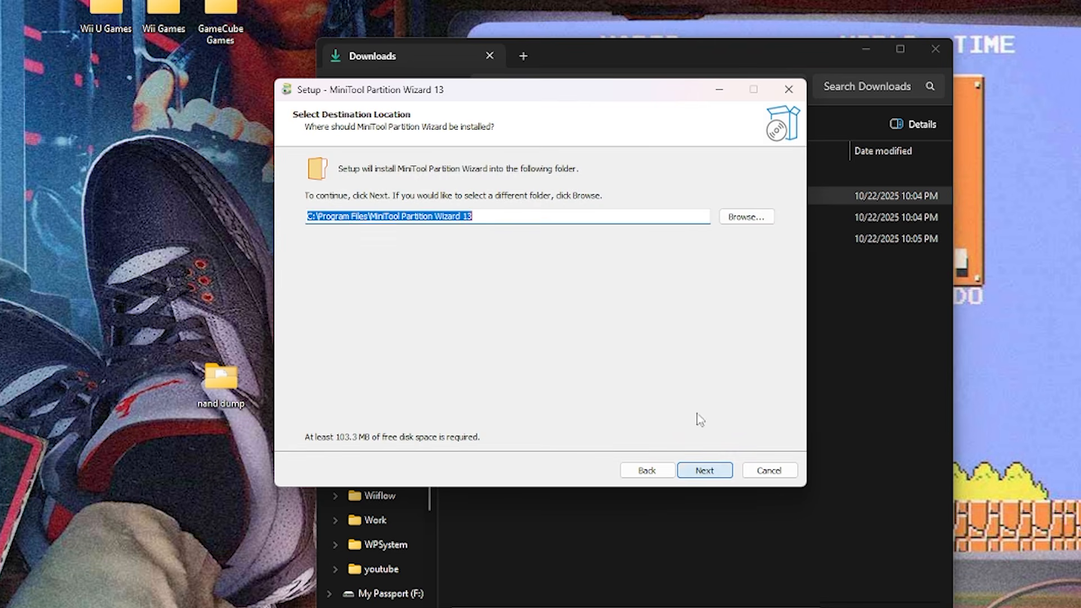
pyautogui.click(715, 473)
pyautogui.click(614, 360)
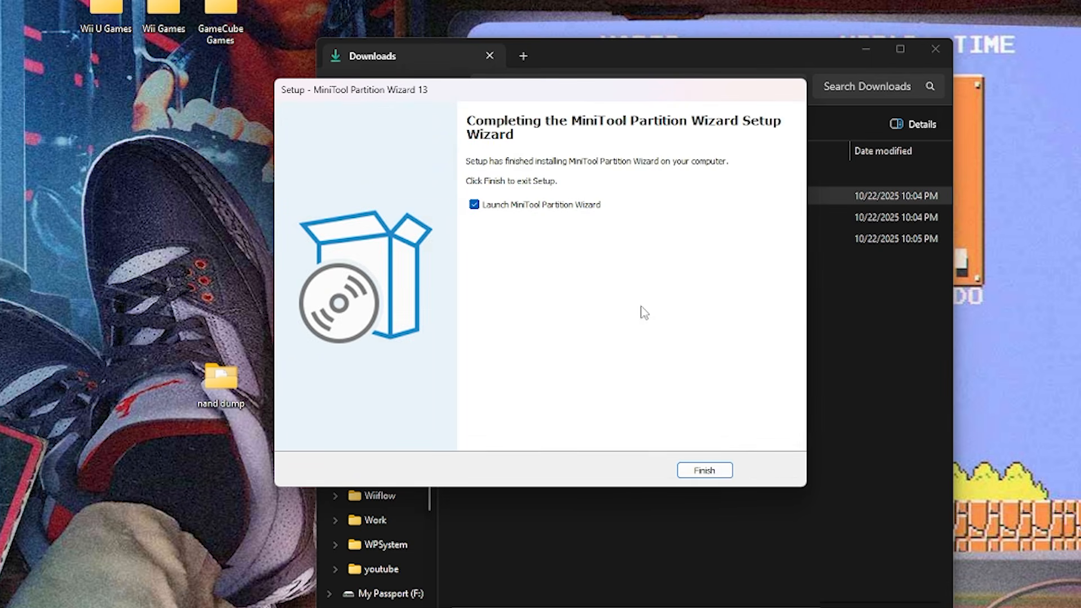
pyautogui.click(474, 205)
pyautogui.click(713, 472)
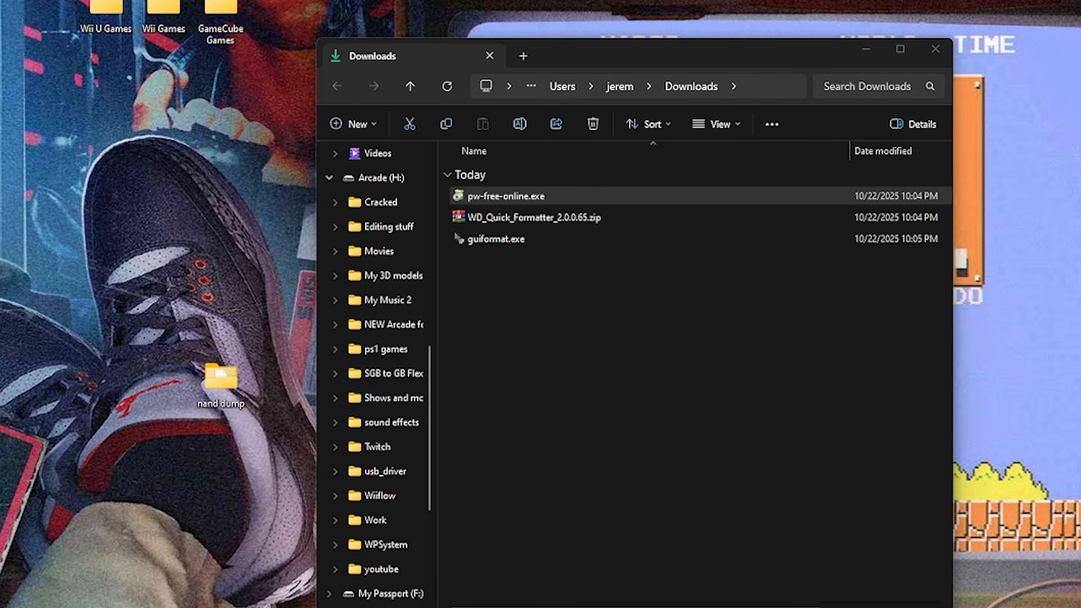
# Extract WD_Quick_Formatter_2.0.0.65.zip into its own folder, and delete both the archive and the pw-free-online.exe installer.
pyautogui.click(462, 197)
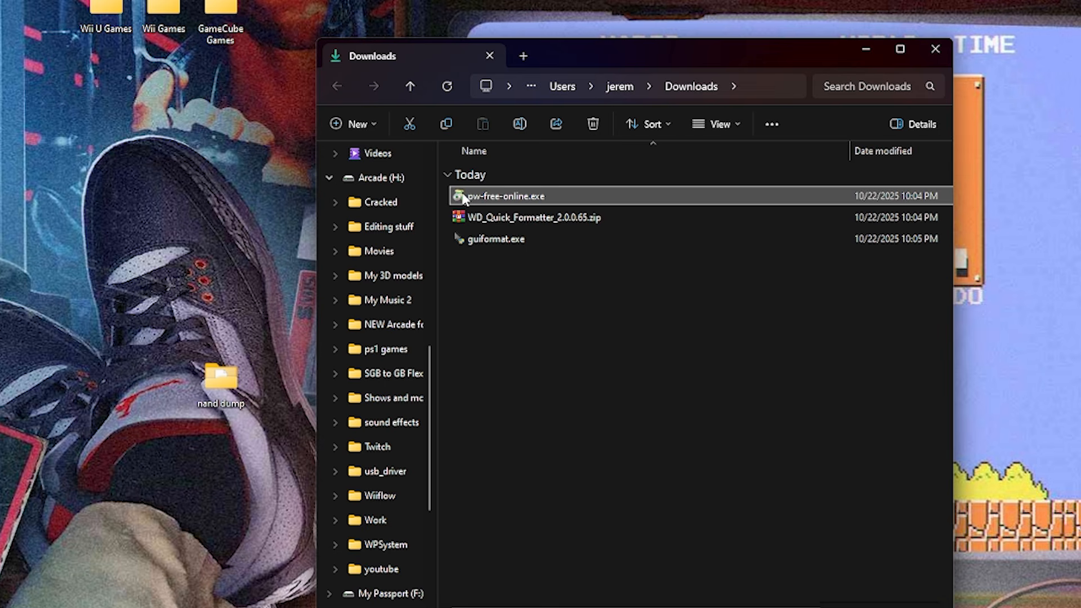
pyautogui.press('Delete')
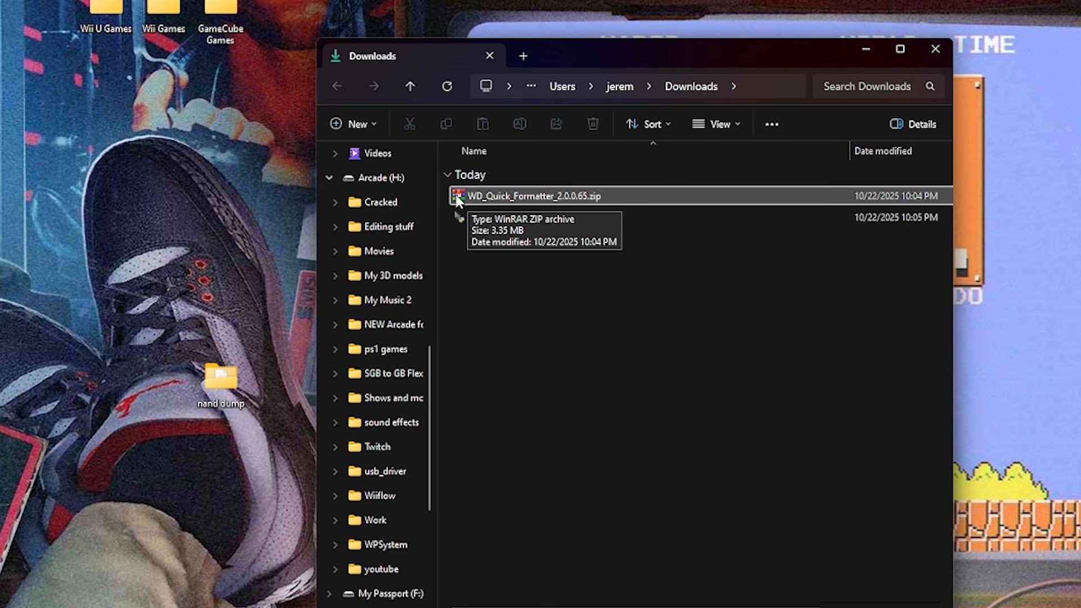
pyautogui.rightClick(457, 198)
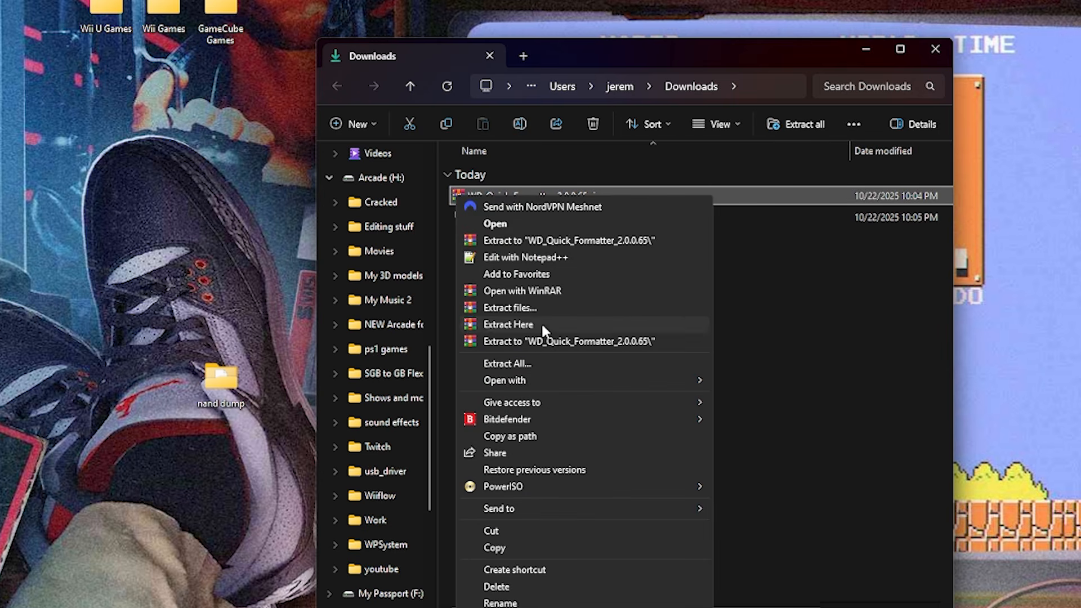
pyautogui.click(532, 341)
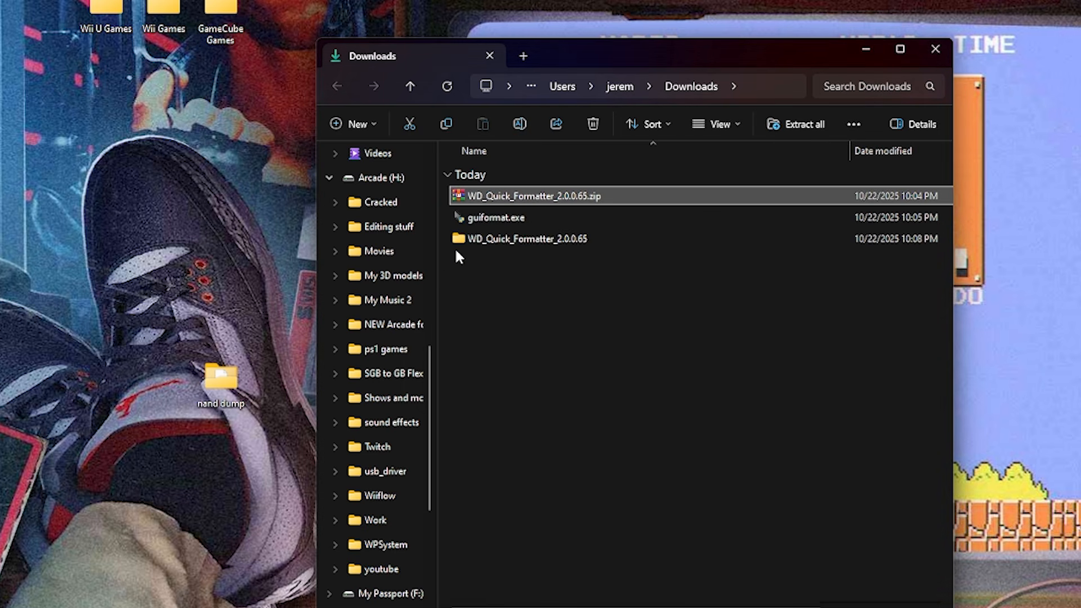
pyautogui.press('Delete')
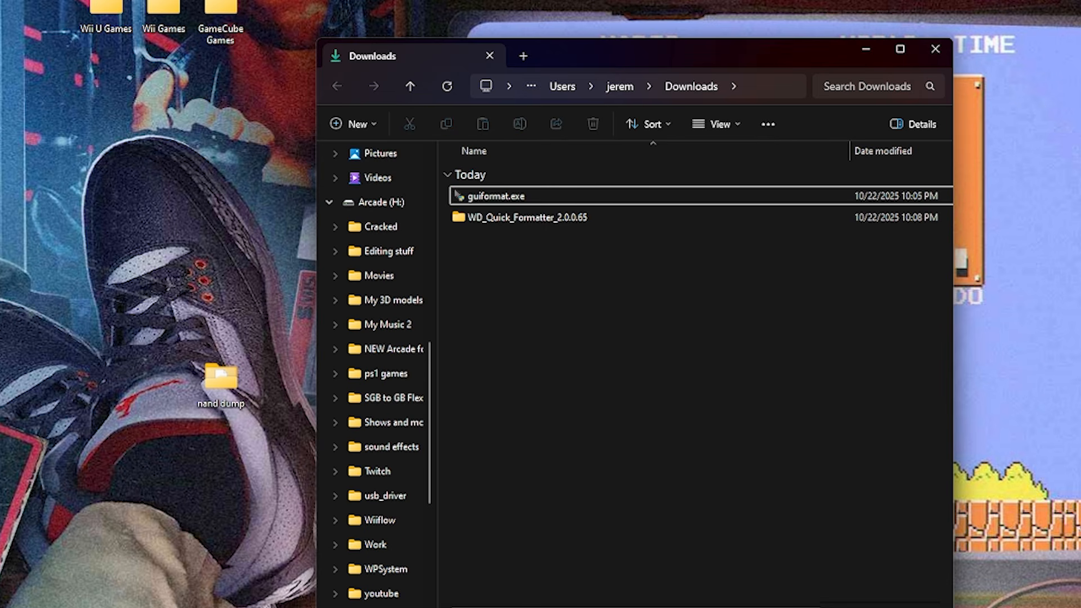
# Search Windows for "diskman" and open the Create and format hard disk partitions tool.
pyautogui.press('super+s')
pyautogui.write('diskman')
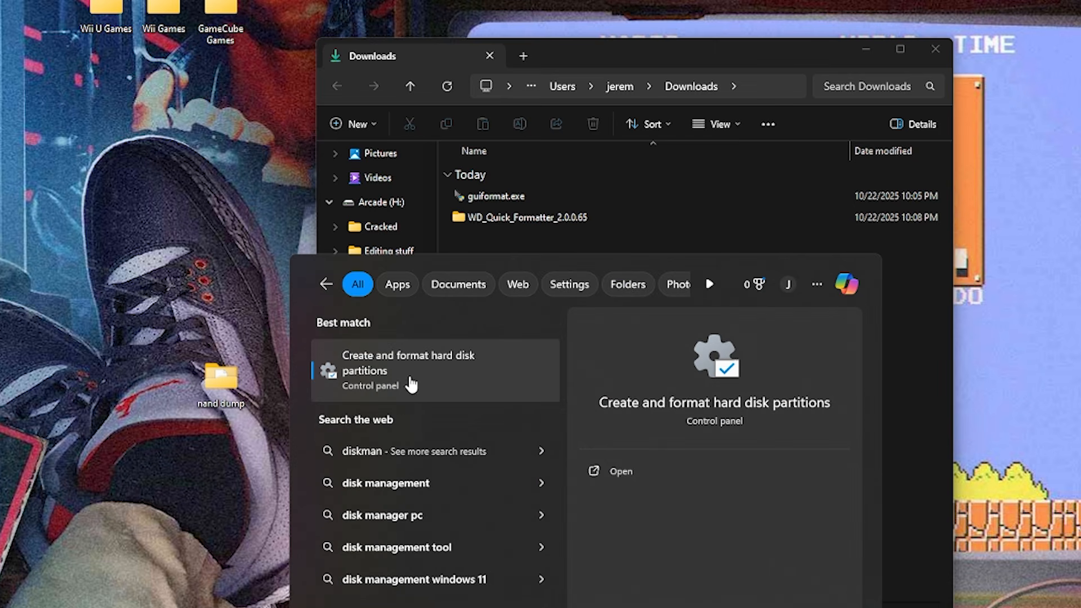
pyautogui.click(434, 374)
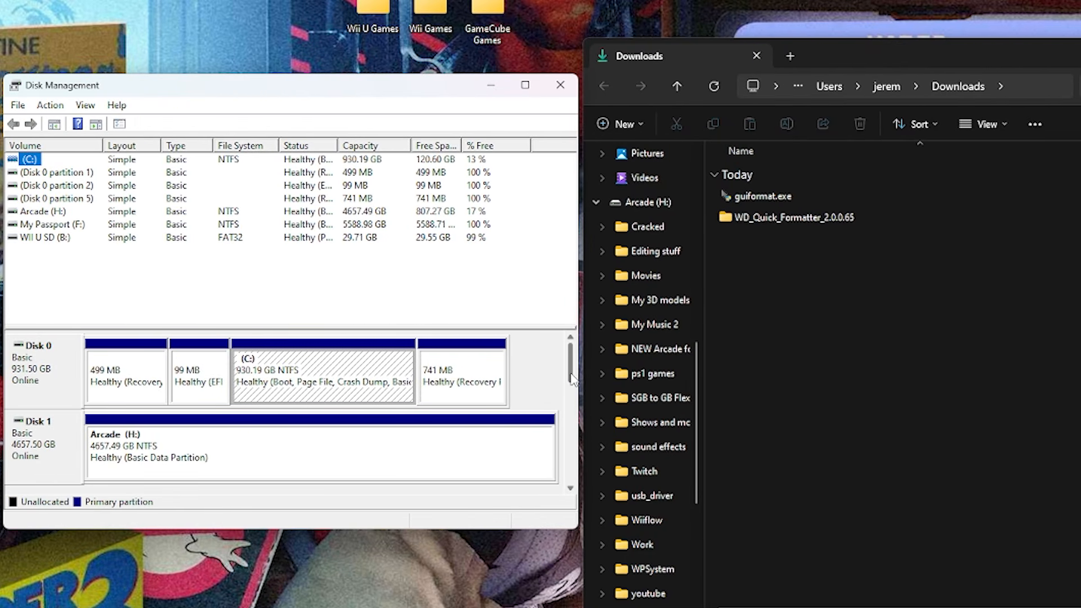
# Check the partition style of Disk 4, the My Passport (F:) drive, in its volume properties.
pyautogui.click(571, 488)
pyautogui.click(571, 488)
pyautogui.click(570, 488)
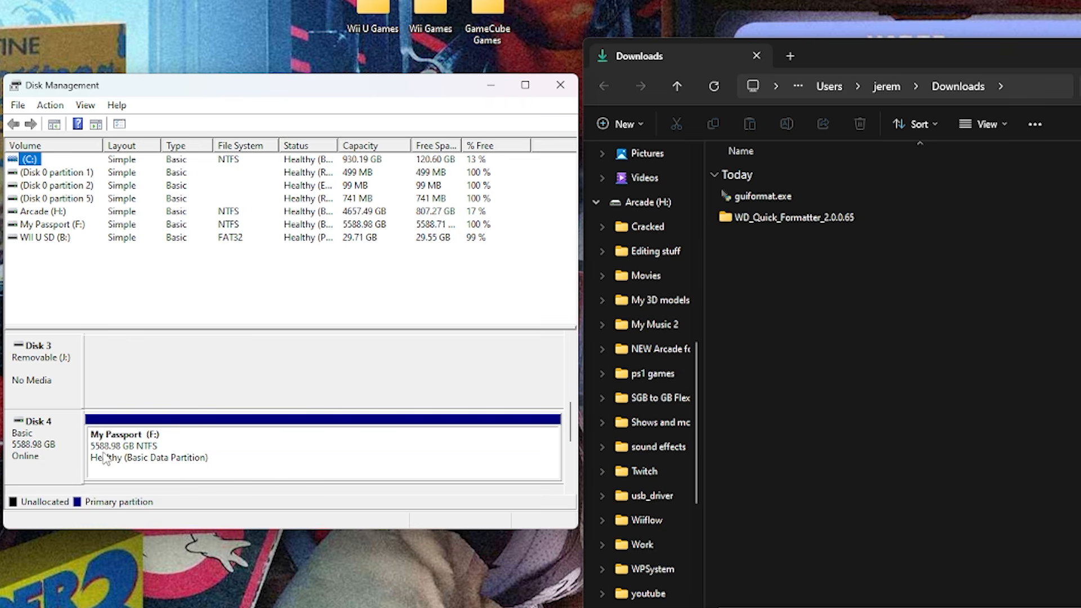
pyautogui.click(59, 458)
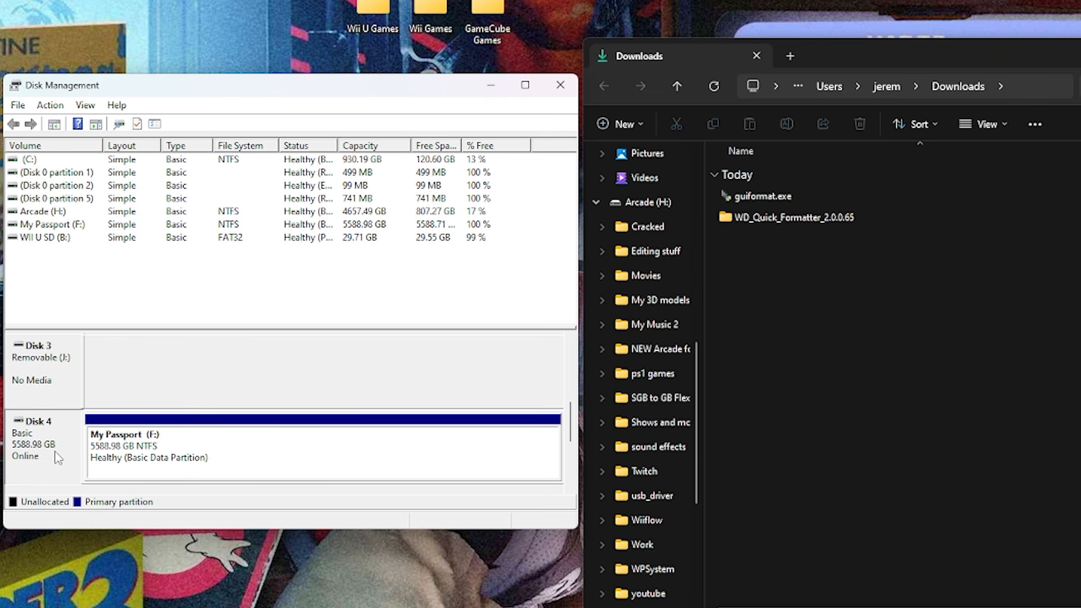
pyautogui.rightClick(66, 460)
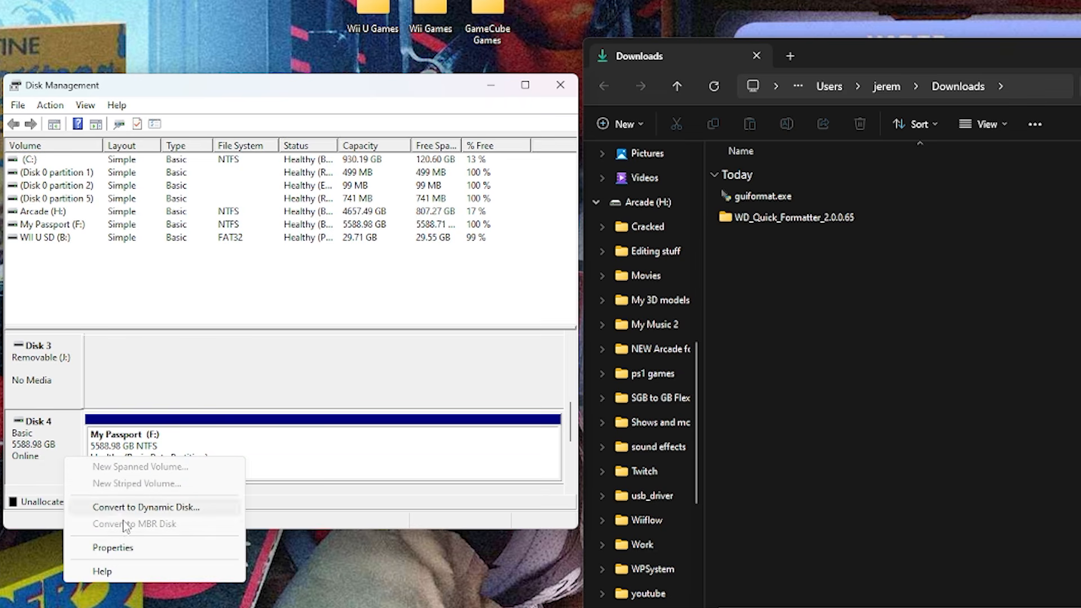
pyautogui.click(112, 547)
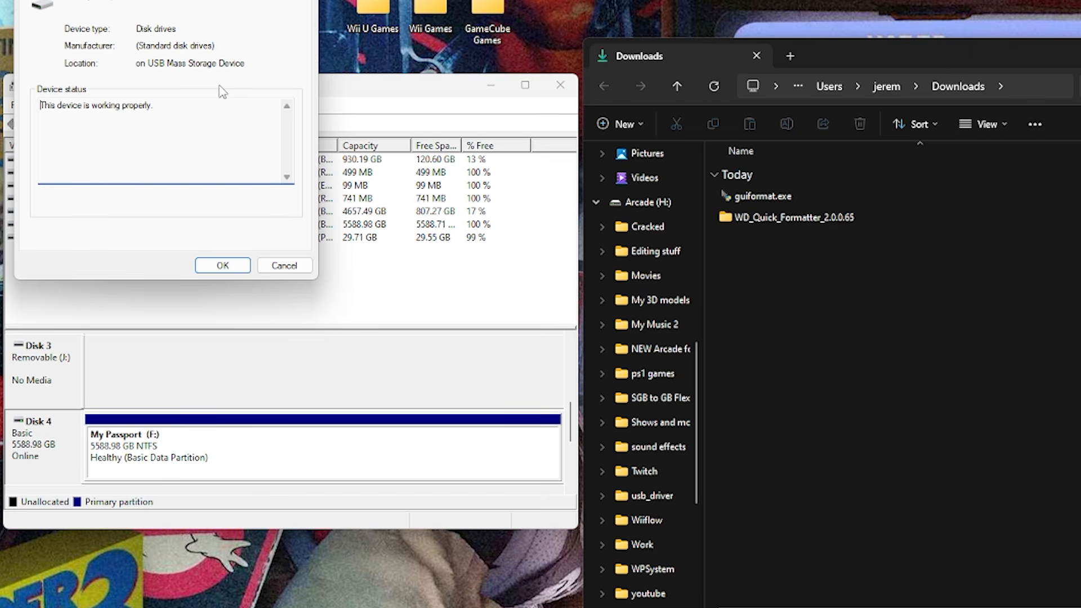
pyautogui.click(111, 0)
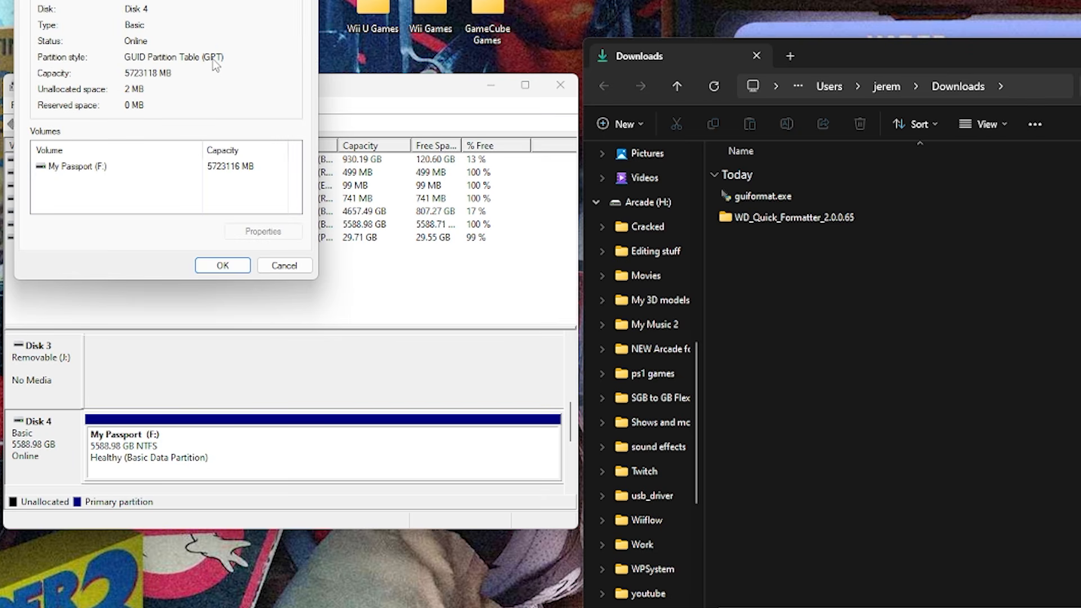
pyautogui.click(284, 266)
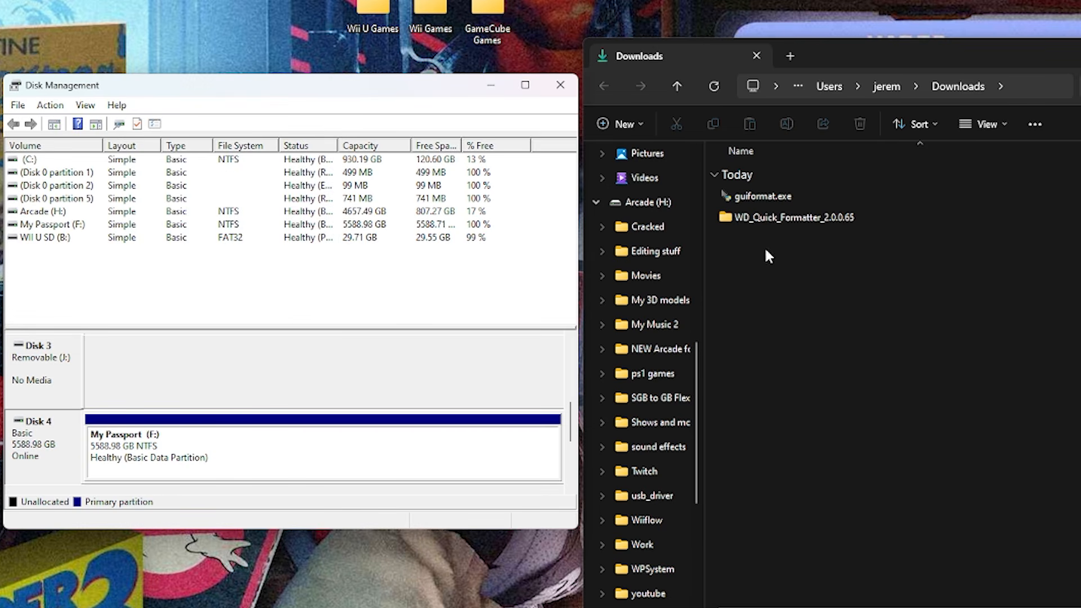
# Format the My Passport (F:) drive with WD Quick Formatter using the XP Compatible configuration, and exit the formatter.
pyautogui.doubleClick(730, 220)
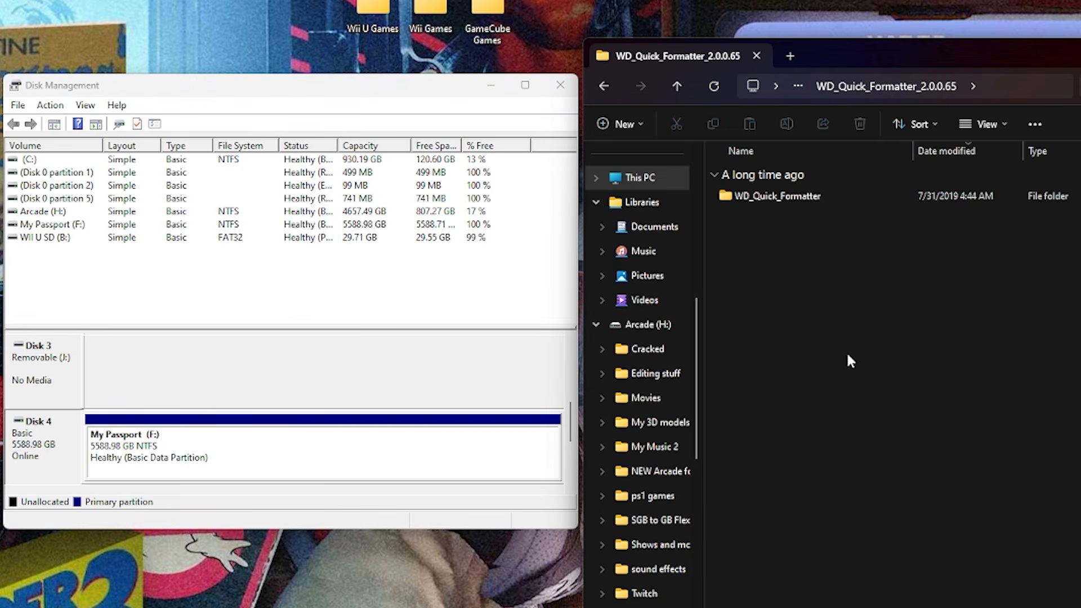
pyautogui.doubleClick(731, 195)
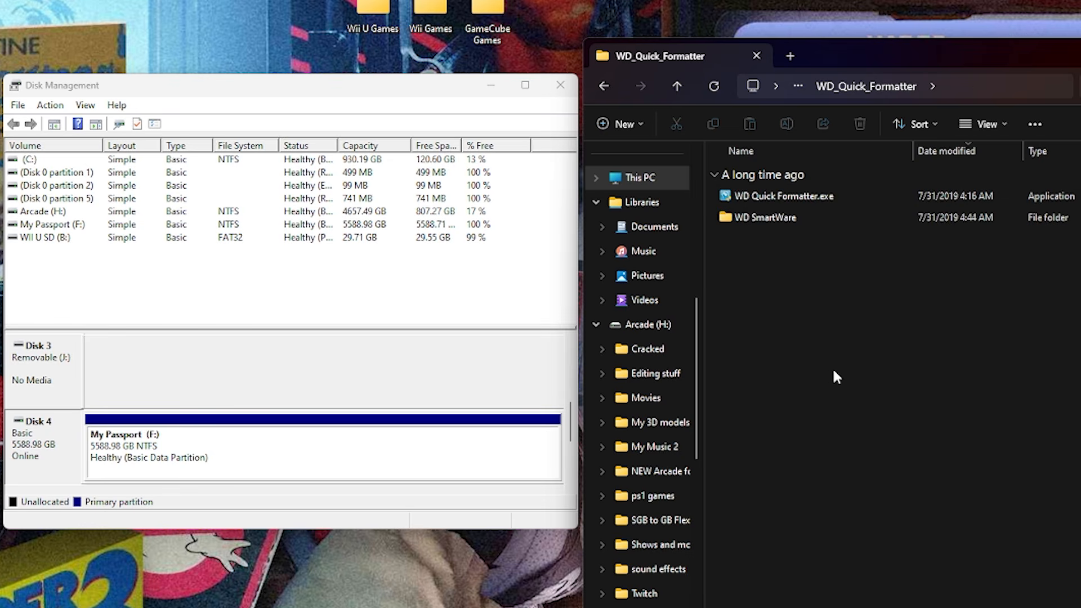
pyautogui.doubleClick(741, 196)
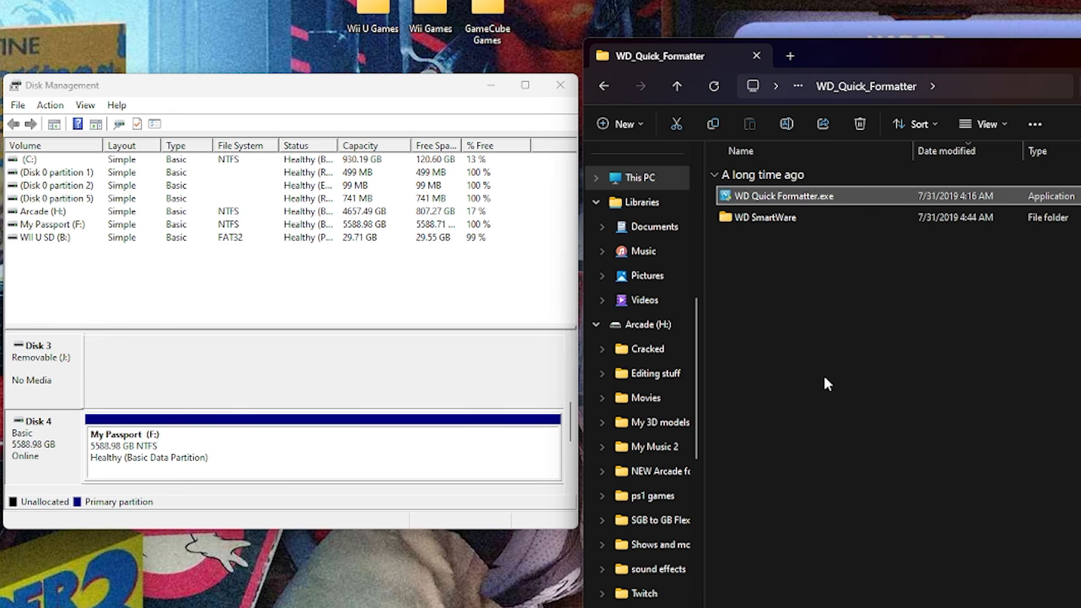
pyautogui.click(963, 365)
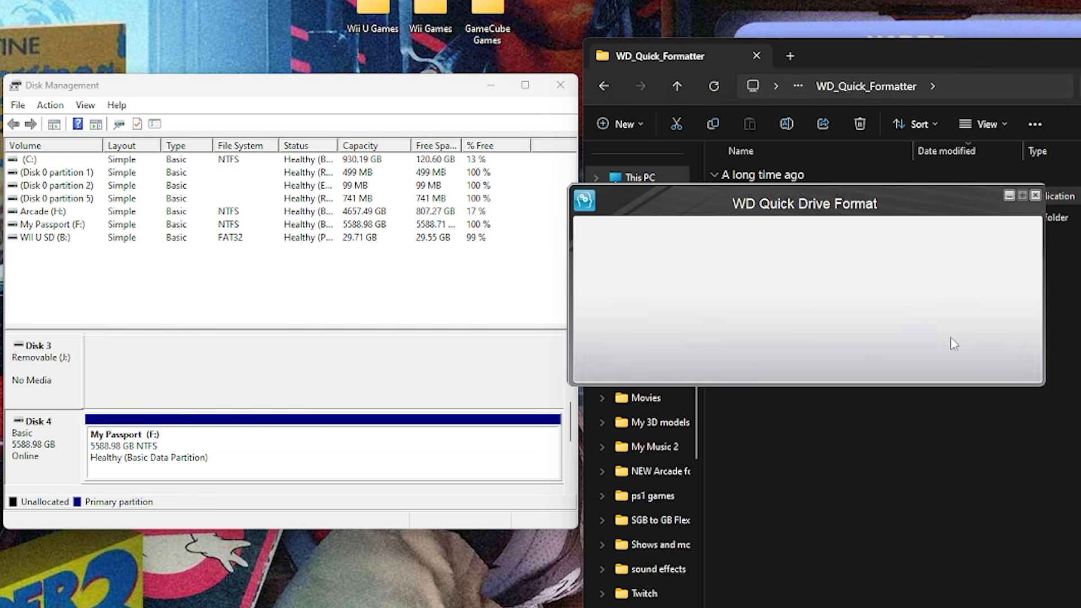
pyautogui.click(952, 365)
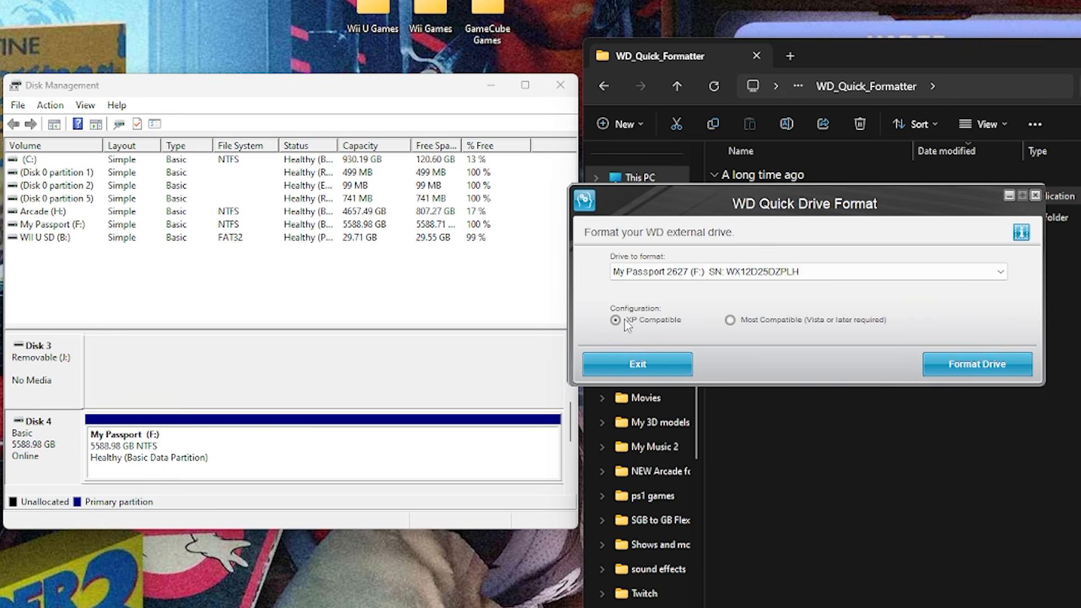
pyautogui.click(978, 370)
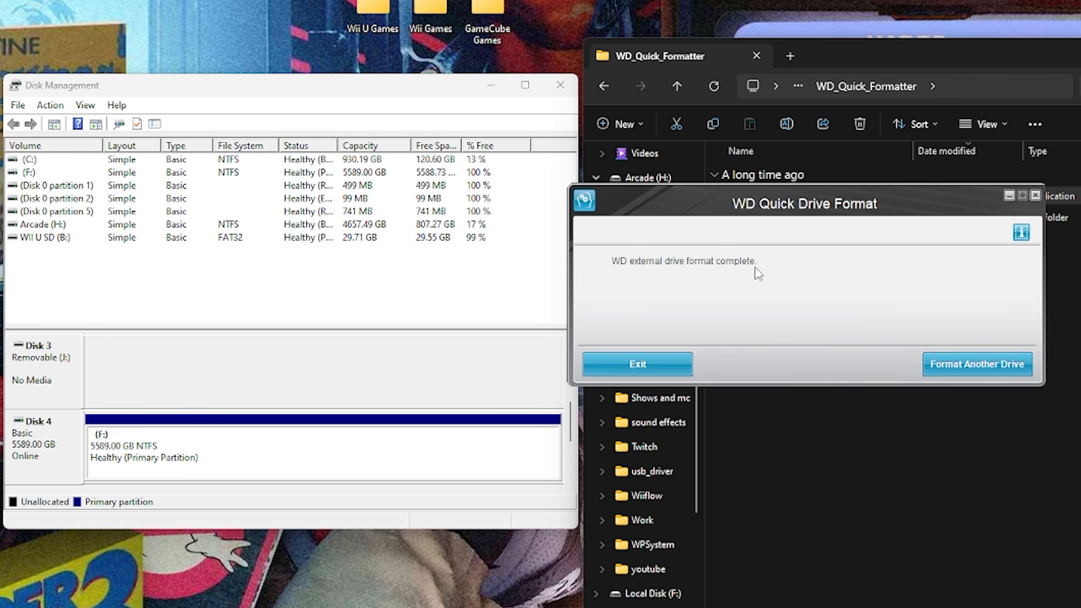
pyautogui.click(678, 365)
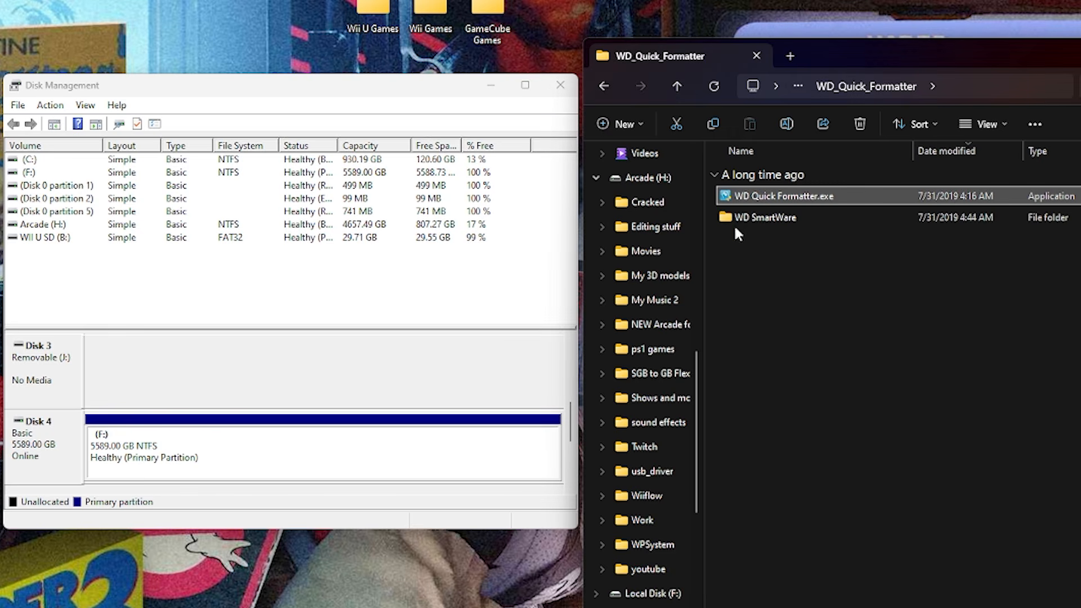
# Quick format drive F: as FAT32 with guiformat.exe, using a 32768 allocation unit size and an empty volume label.
pyautogui.click(603, 86)
pyautogui.click(603, 85)
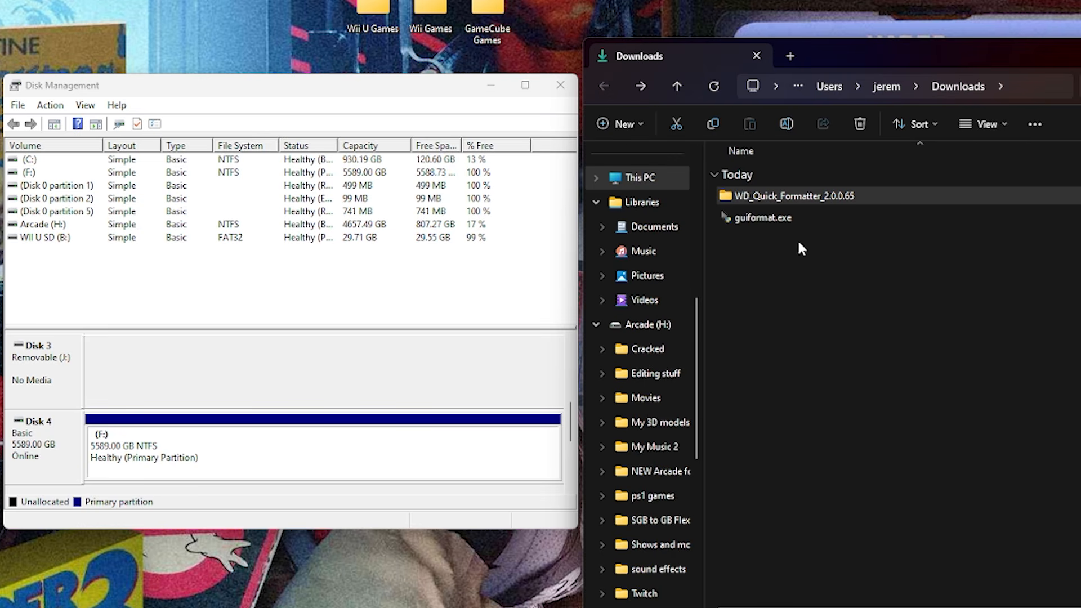
pyautogui.click(743, 219)
pyautogui.doubleClick(742, 217)
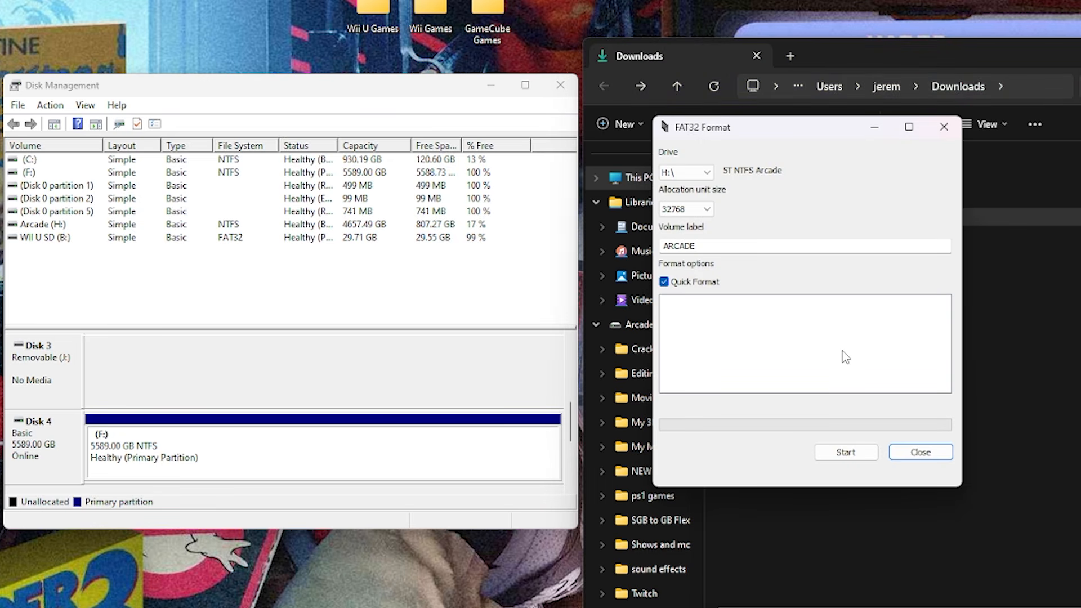
pyautogui.click(707, 173)
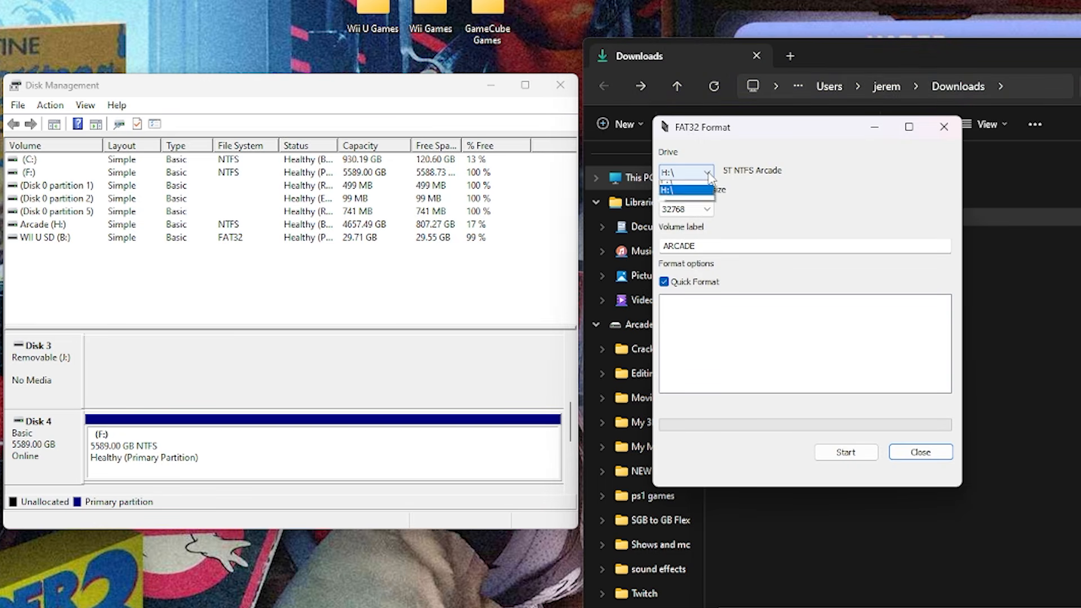
pyautogui.click(676, 206)
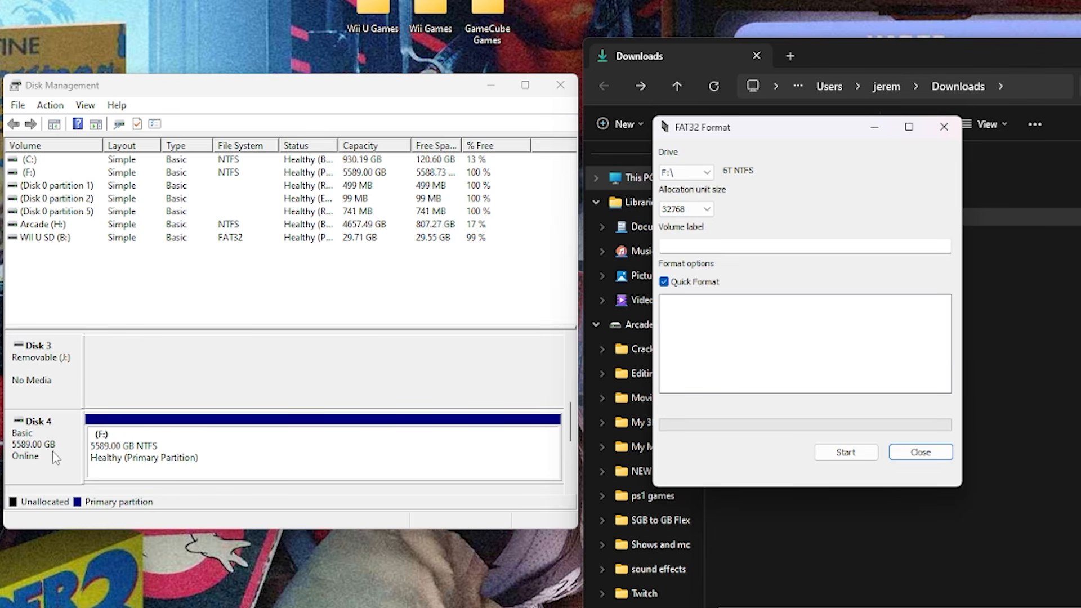
pyautogui.click(118, 454)
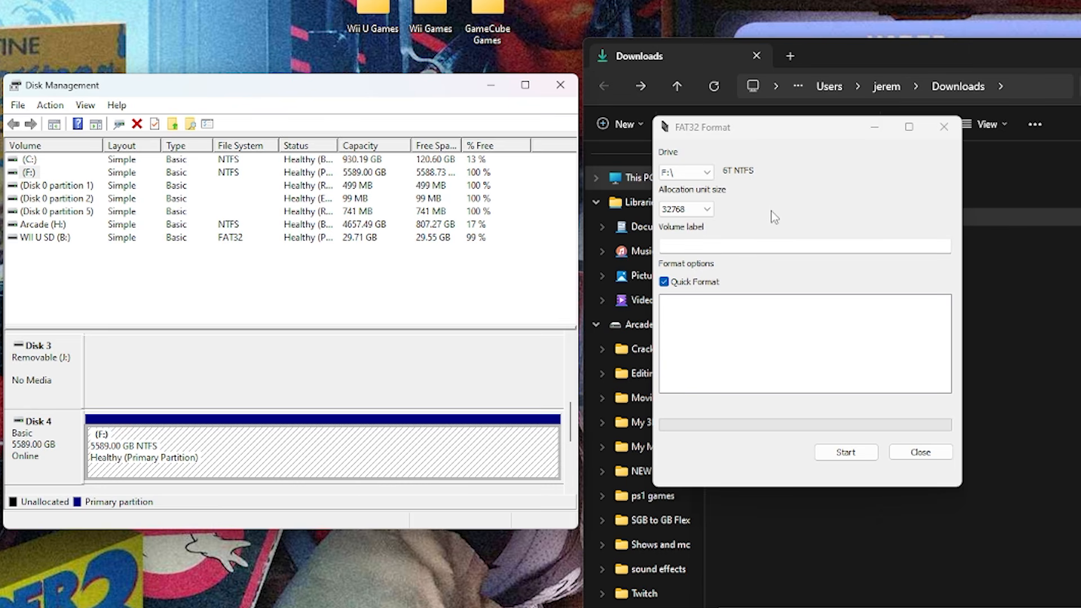
pyautogui.click(847, 453)
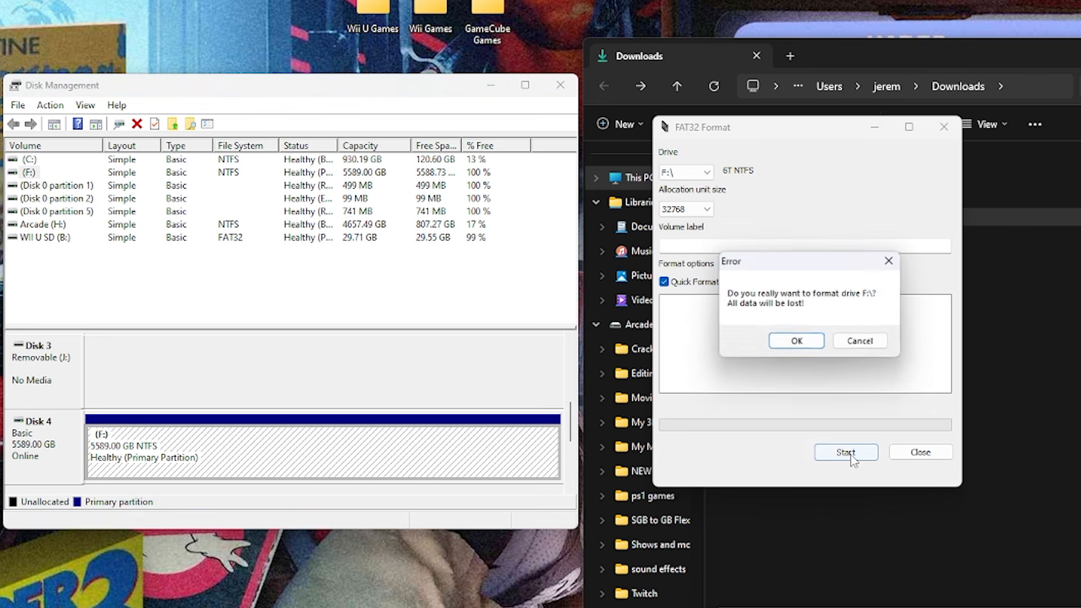
pyautogui.click(797, 341)
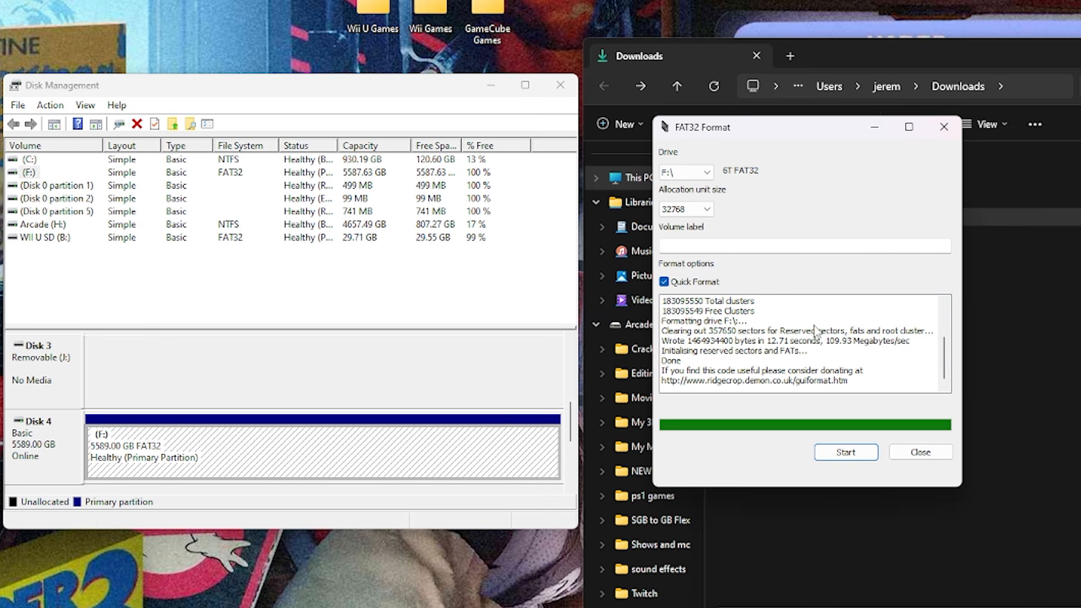
pyautogui.click(933, 450)
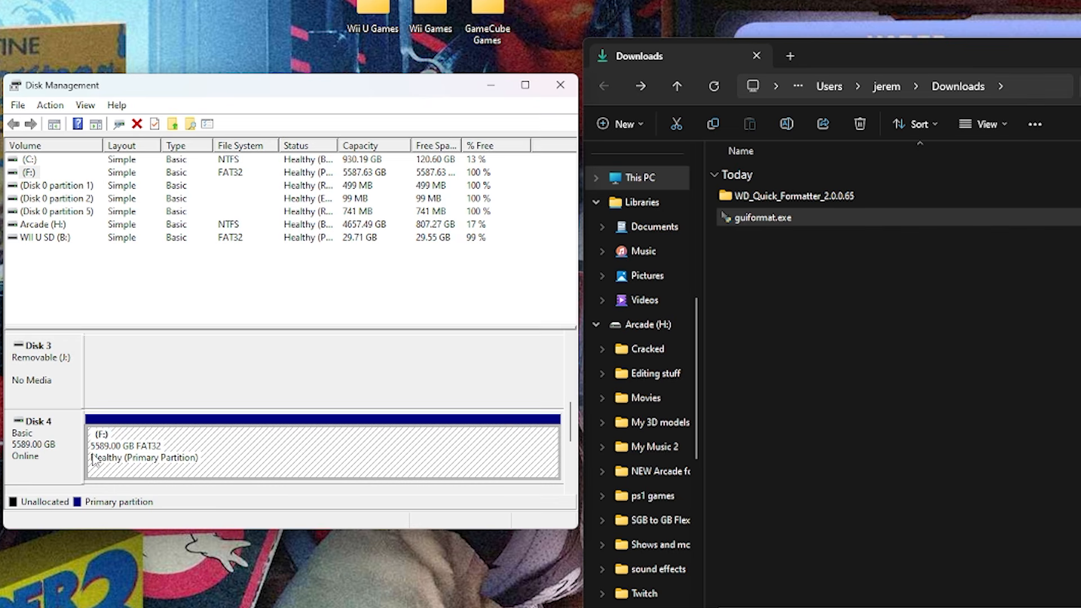
# Recheck Disk 4's partition style in its volume properties following the FAT32 format, and close the properties.
pyautogui.click(59, 451)
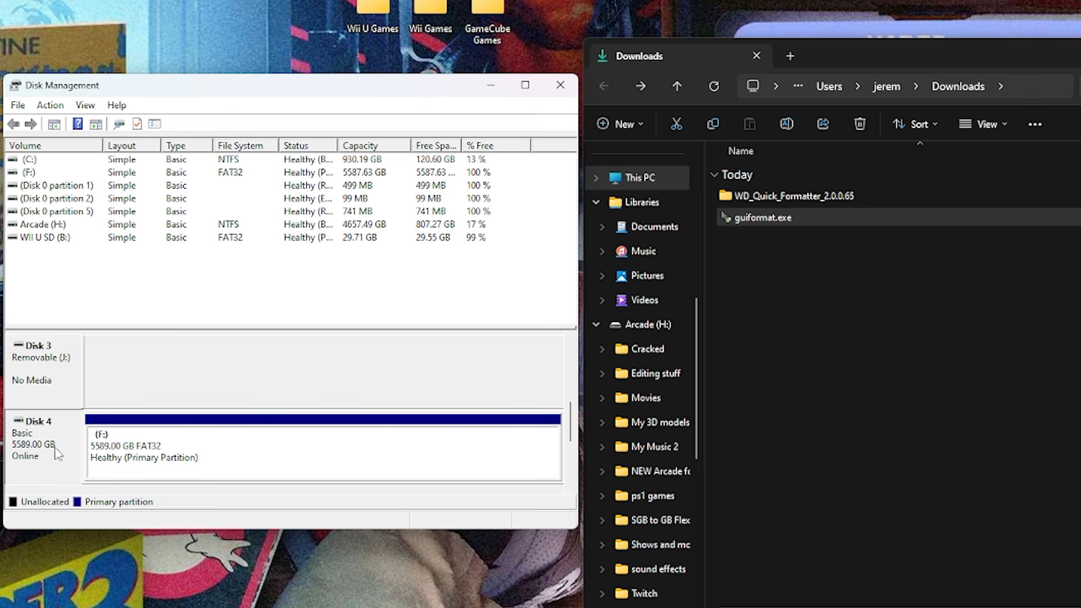
pyautogui.rightClick(57, 448)
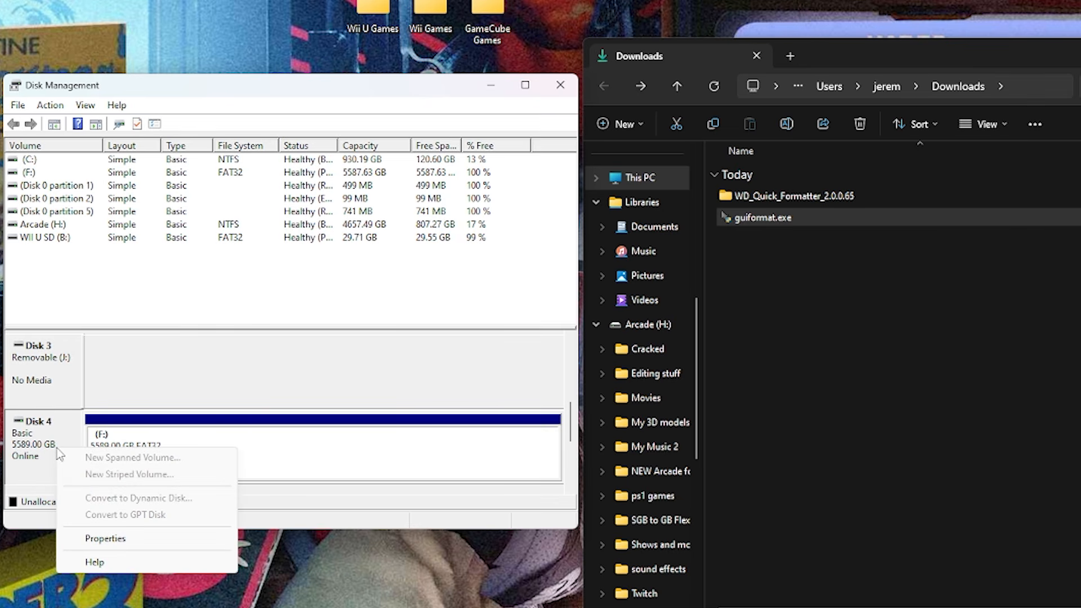
pyautogui.click(120, 538)
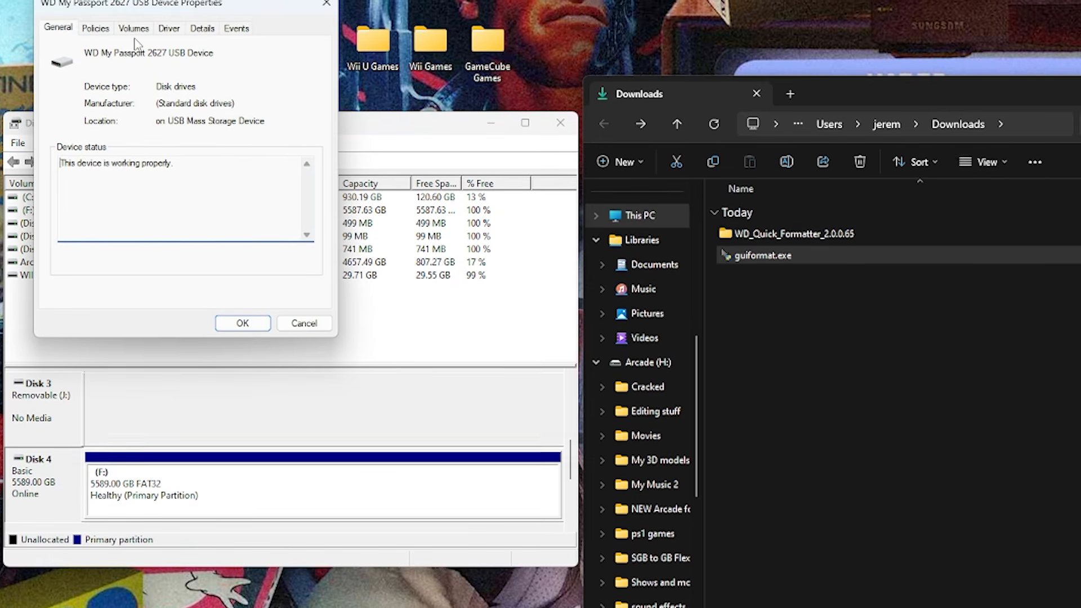
pyautogui.click(133, 53)
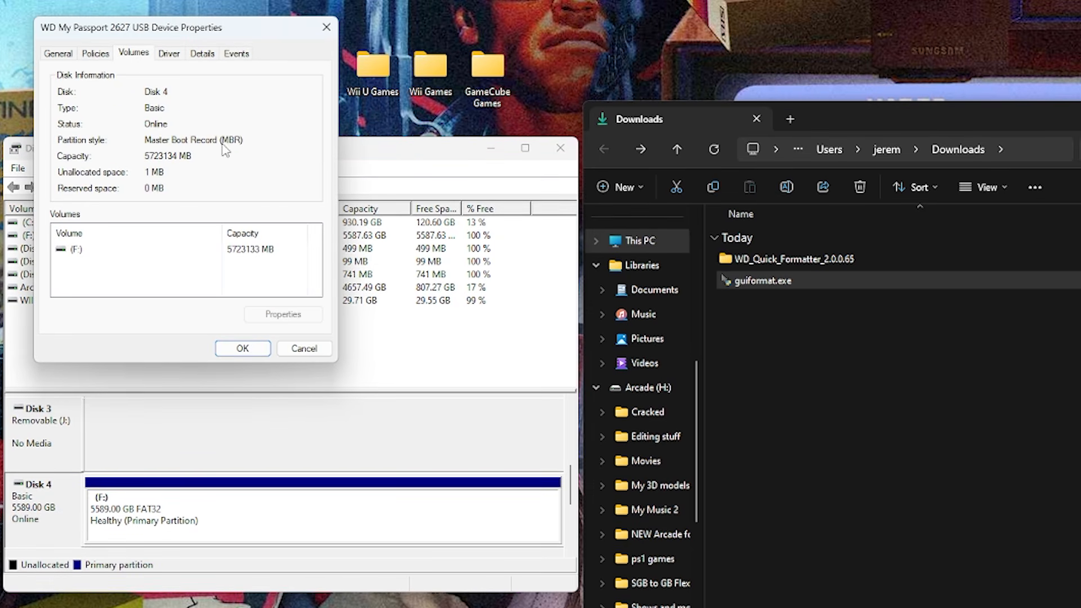
pyautogui.click(327, 28)
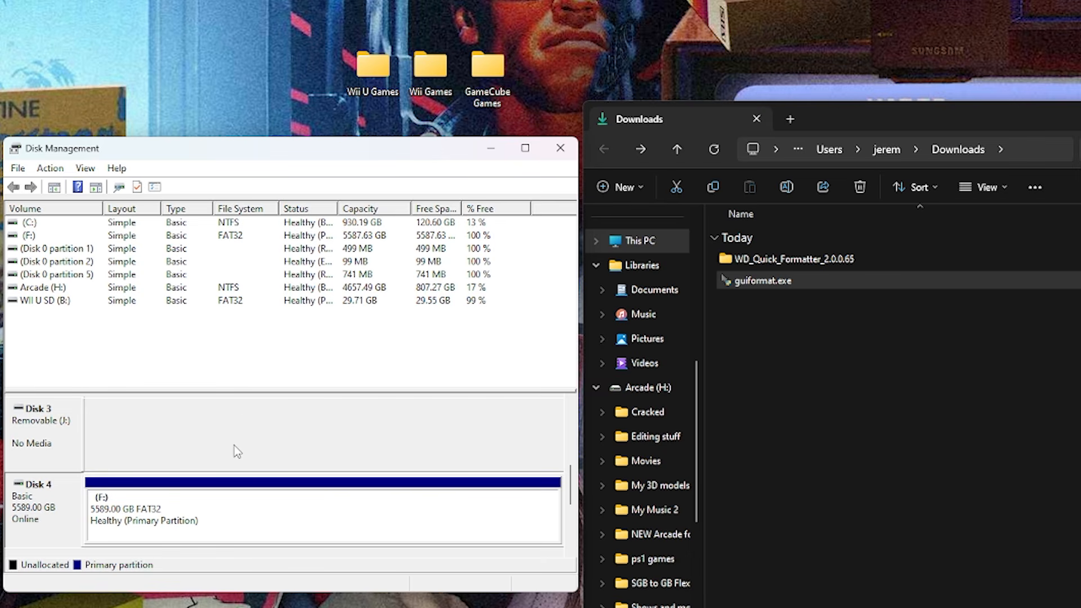
# Delete the F: volume on Disk 4, accepting the data erasure, and select the first unallocated area.
pyautogui.rightClick(191, 519)
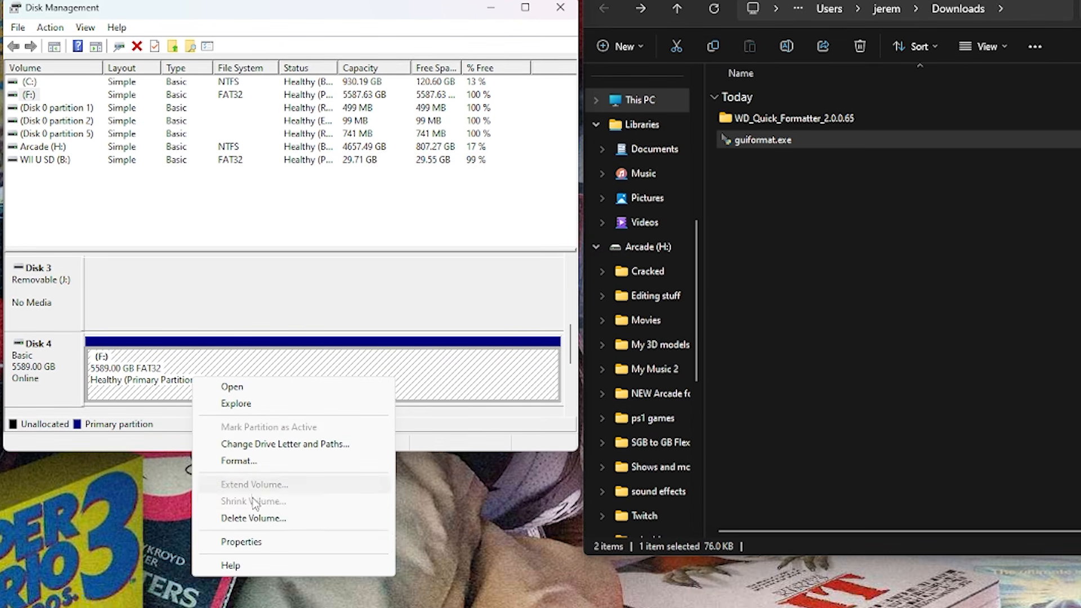
pyautogui.click(253, 518)
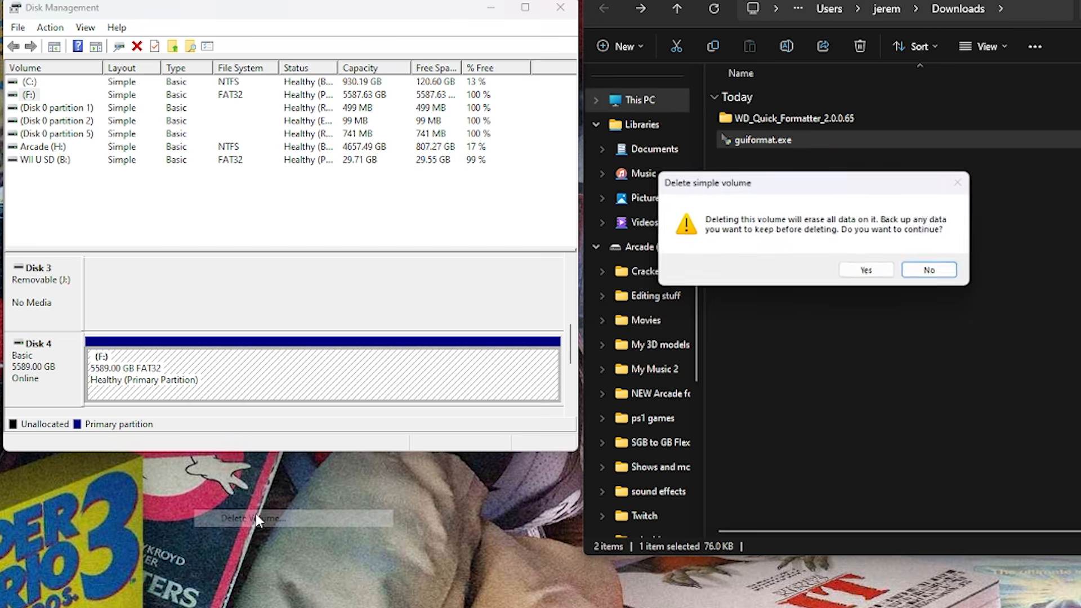
pyautogui.click(854, 279)
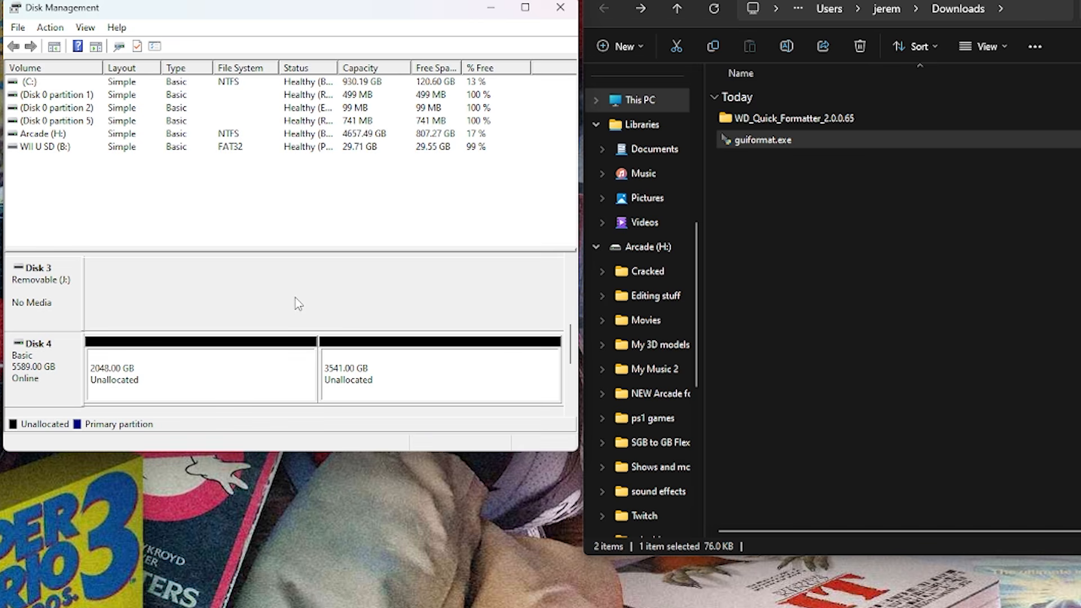
pyautogui.click(228, 373)
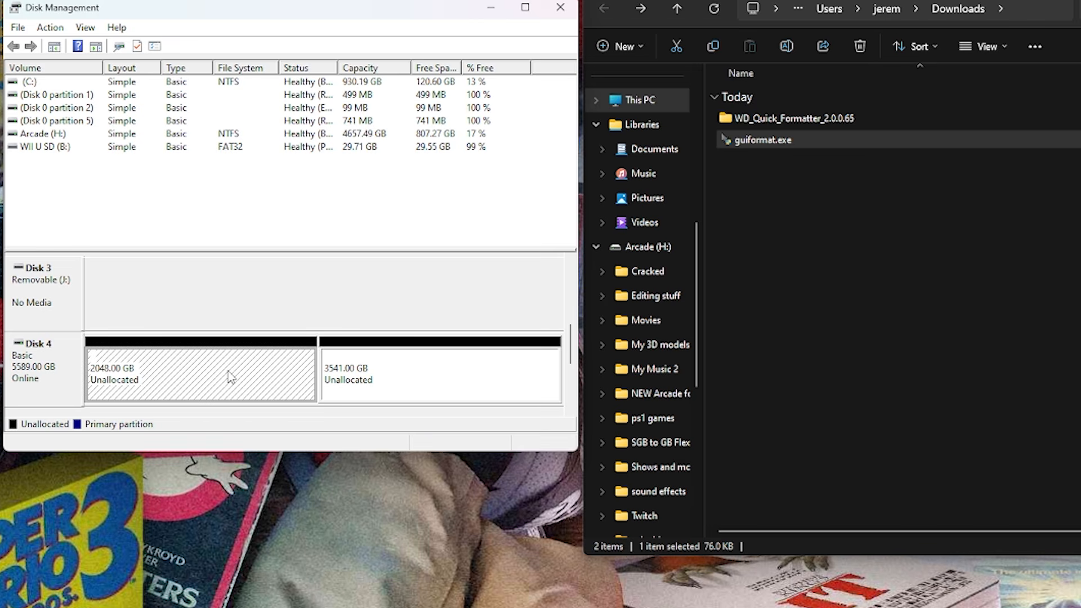
pyautogui.click(383, 389)
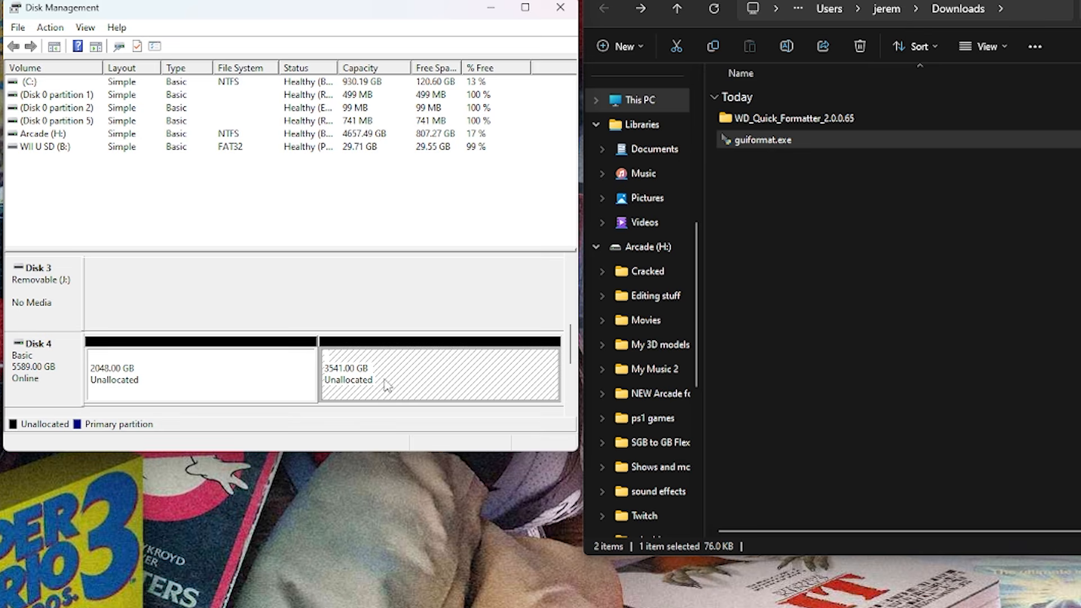
pyautogui.click(207, 376)
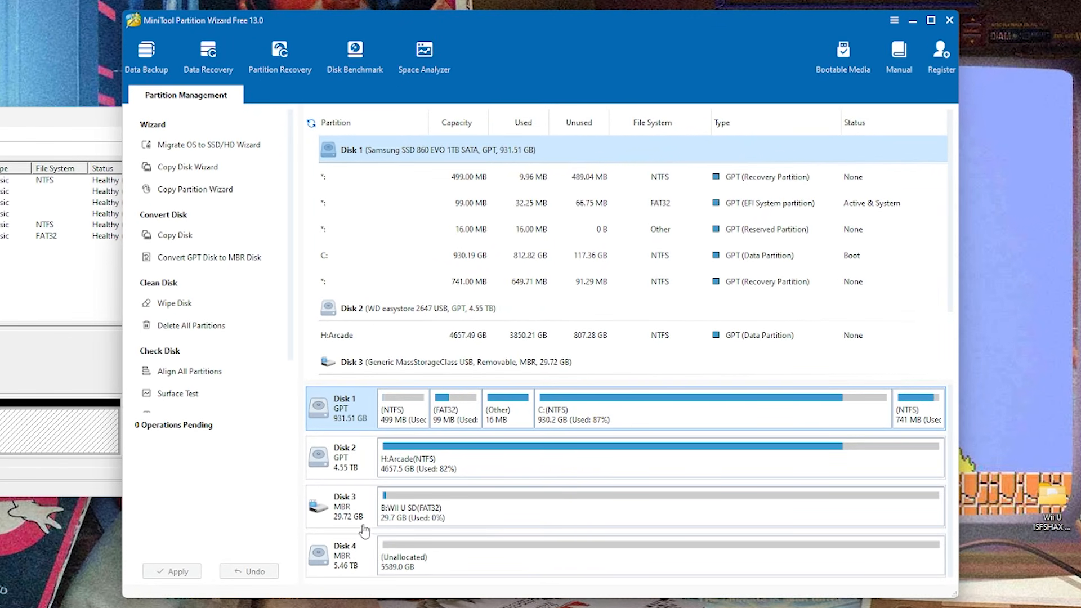
# In MiniTool Partition Wizard, create a 3.46 TB primary NTFS partition labelled VWii as F: on Disk 4, leaving 2.00 TB unallocated after it.
pyautogui.click(353, 560)
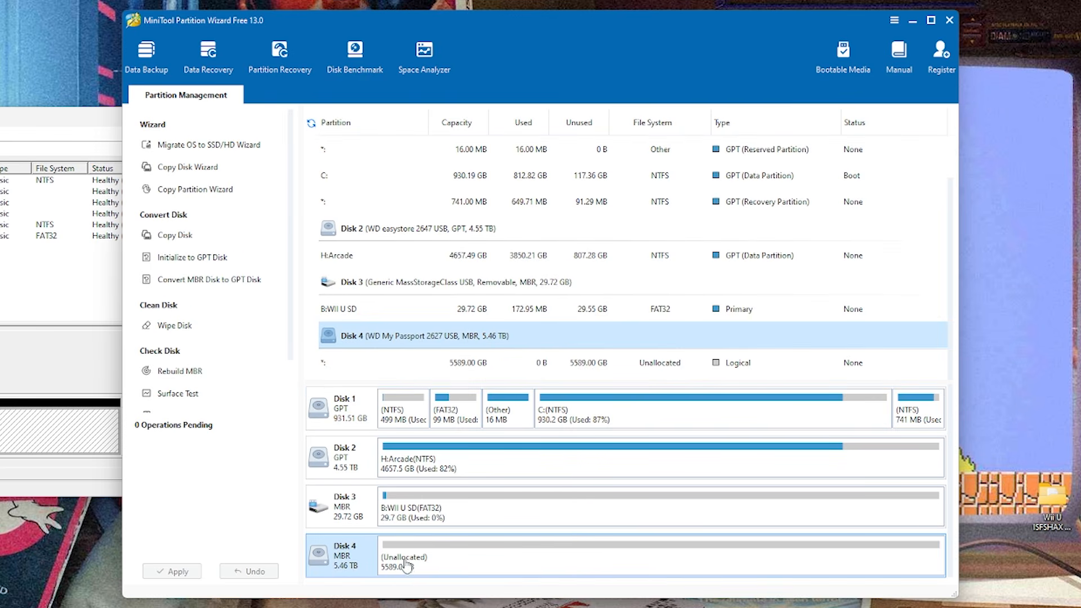
pyautogui.click(504, 566)
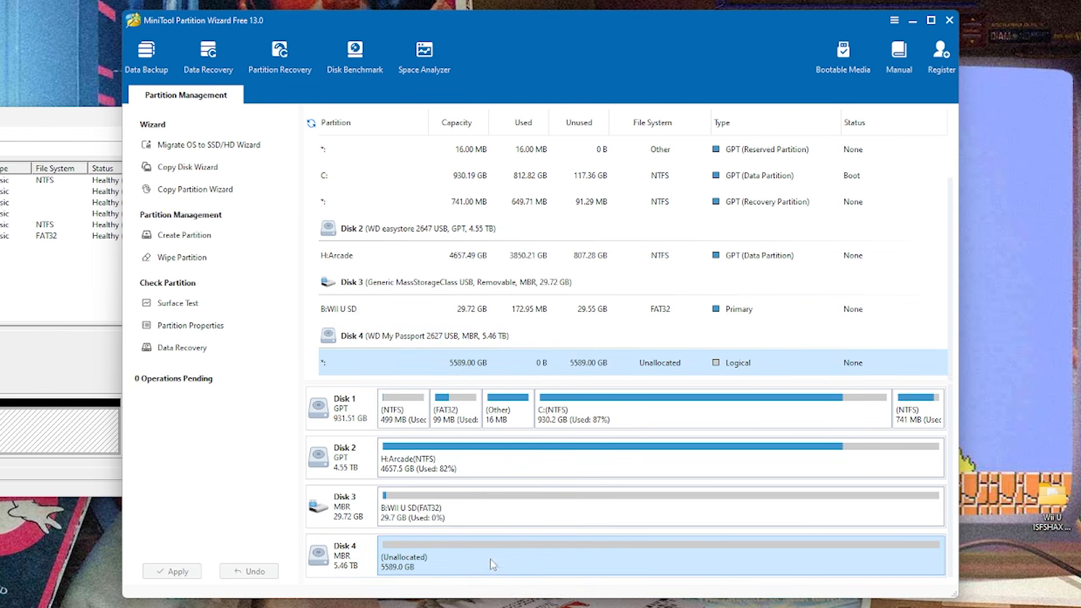
pyautogui.rightClick(491, 560)
pyautogui.click(522, 592)
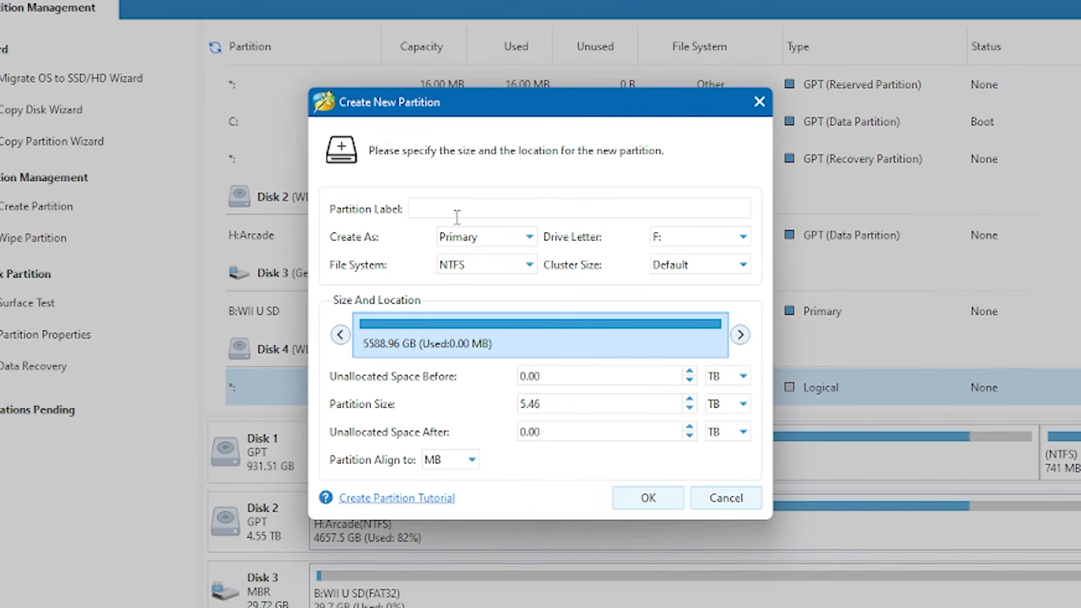
pyautogui.write('VWii')
pyautogui.press('BackSpace')
pyautogui.write('3')
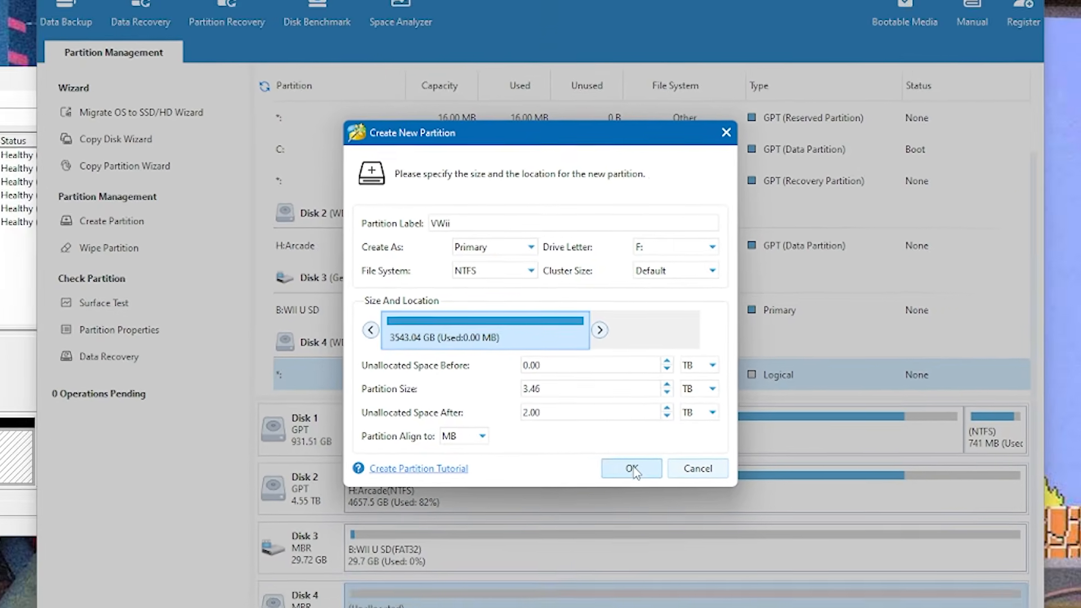
pyautogui.click(648, 498)
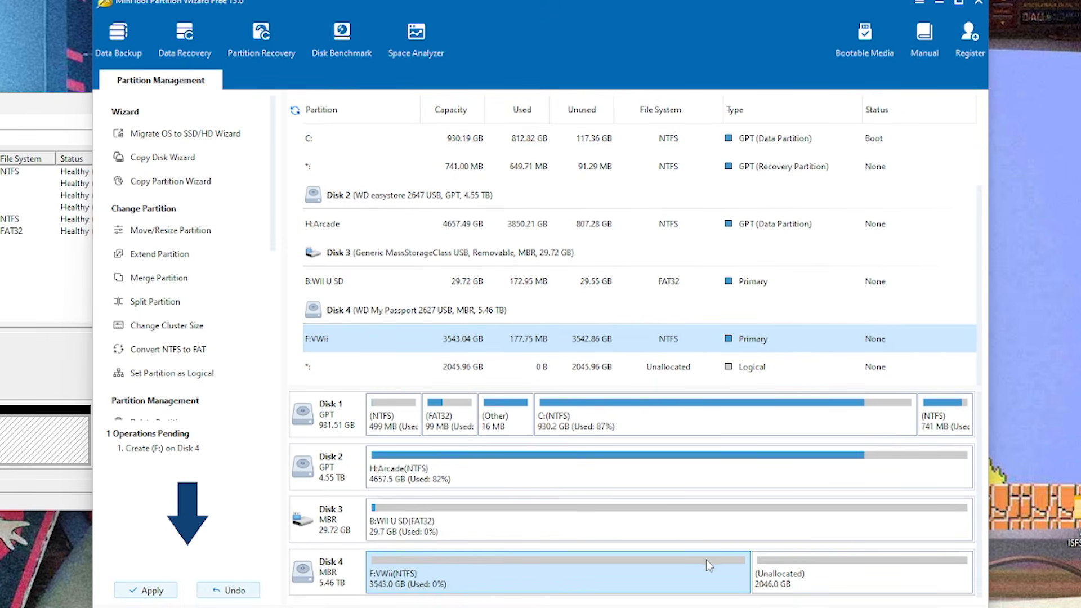
# Create an unlabelled primary NTFS partition as G: from Disk 4's remaining unallocated space, with size 2045.96 GB.
pyautogui.click(817, 583)
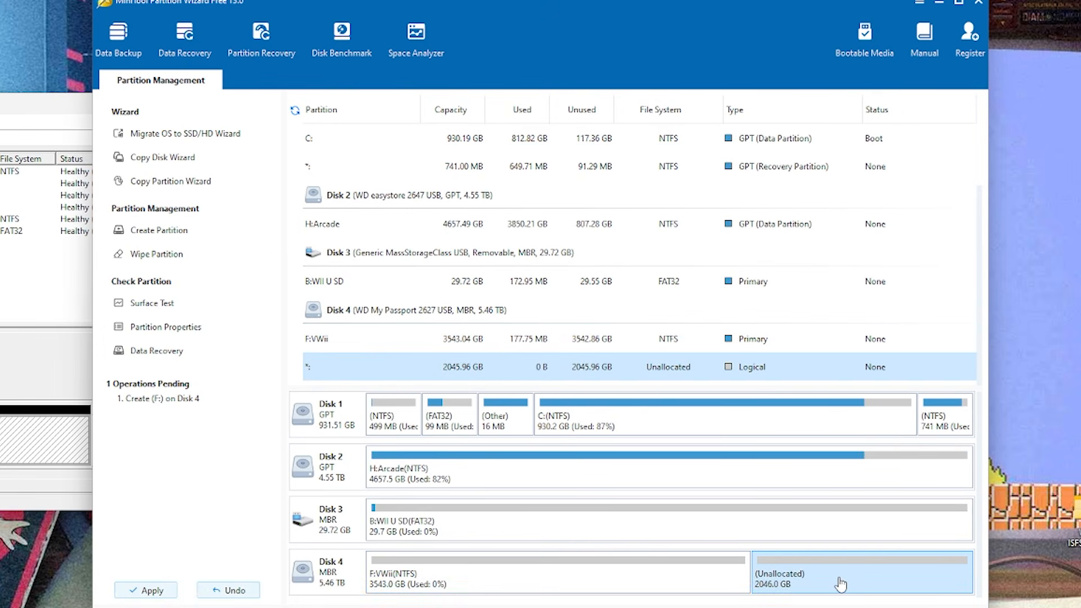
pyautogui.rightClick(836, 577)
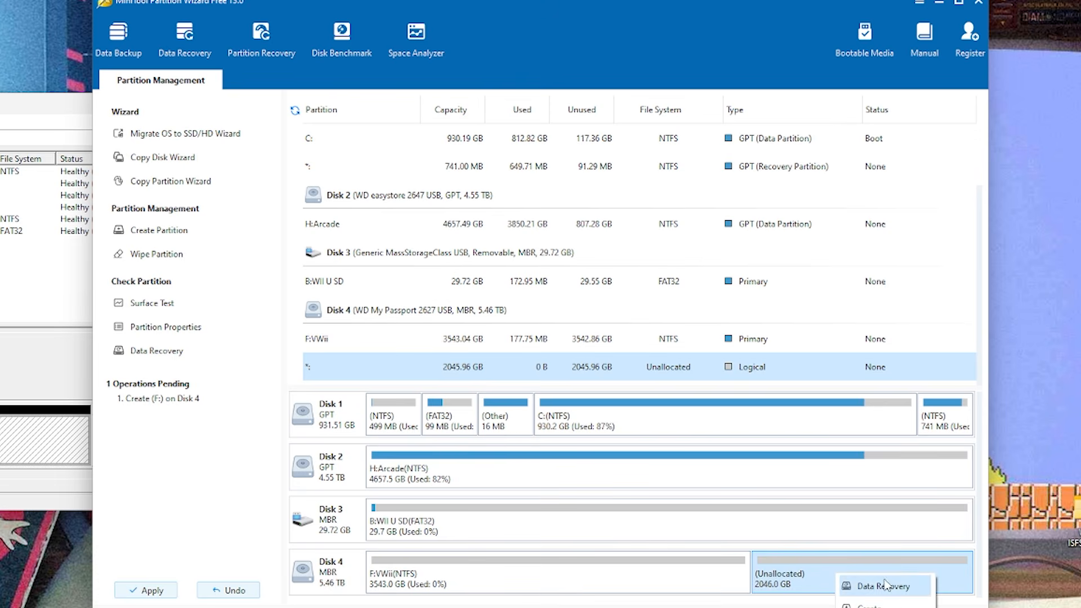
pyautogui.click(870, 605)
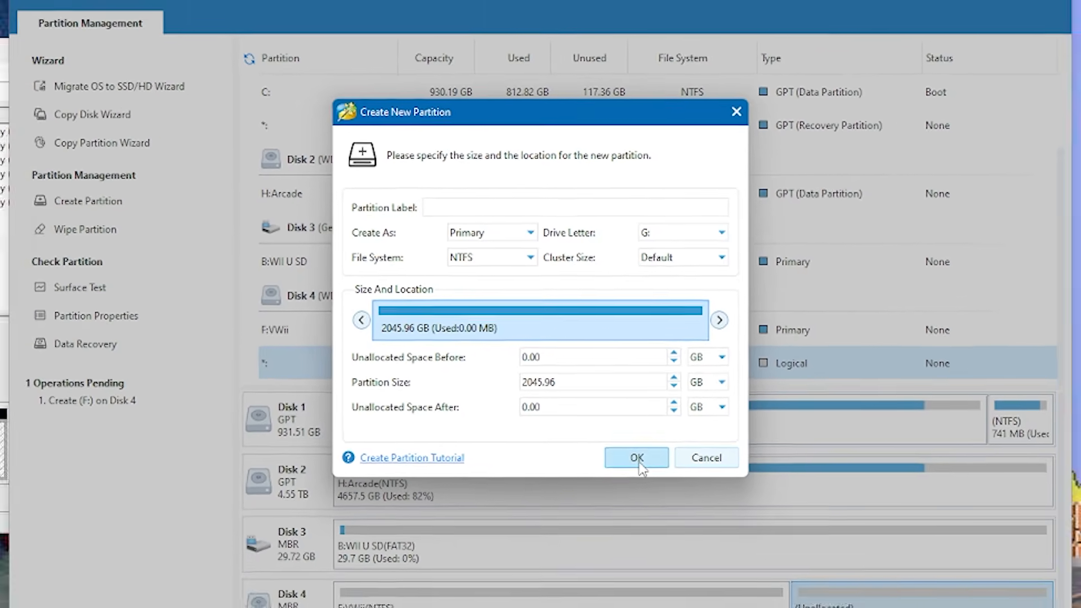
pyautogui.click(662, 517)
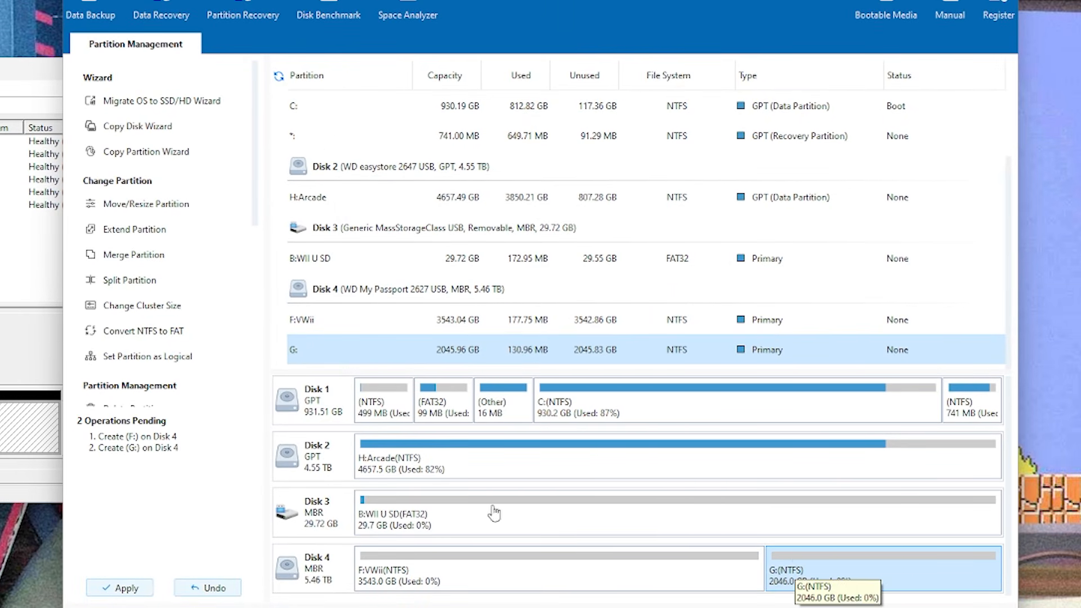
# Apply the pending partition changes on Disk 4 and quit MiniTool Partition Wizard.
pyautogui.click(125, 591)
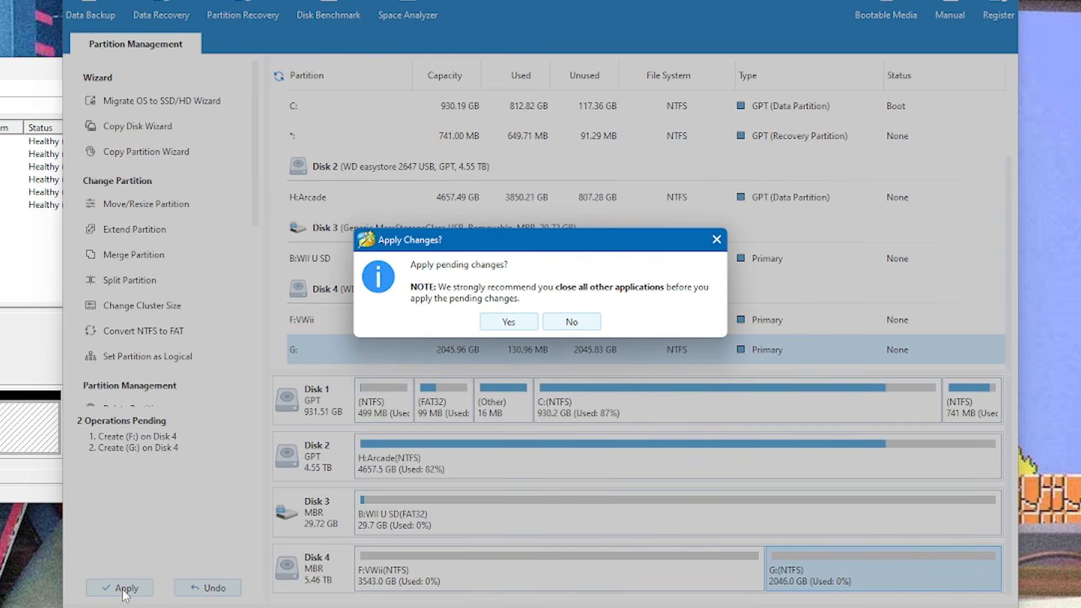
pyautogui.click(508, 321)
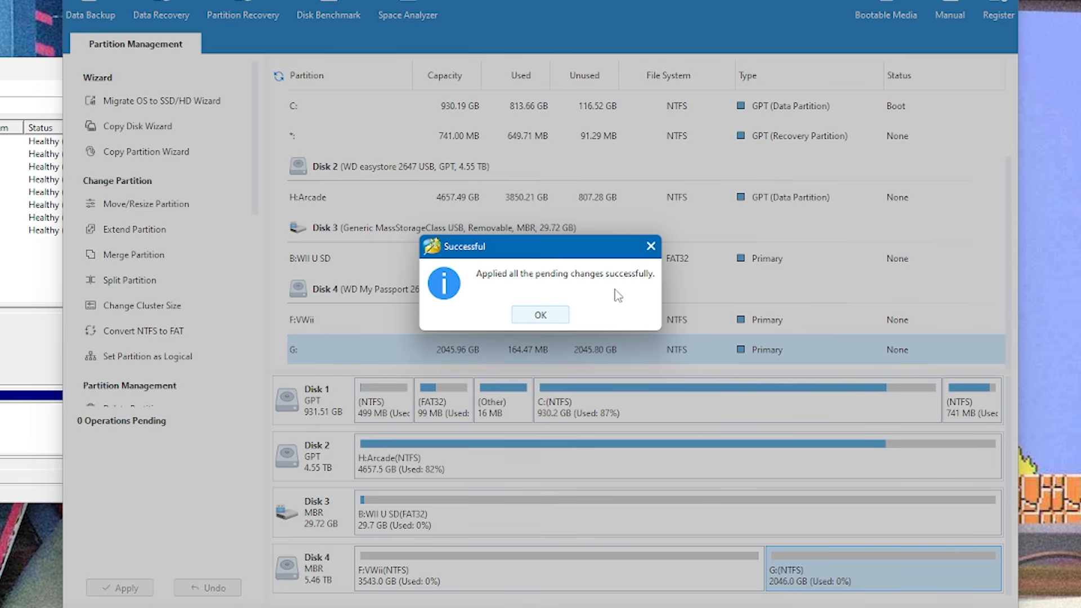
pyautogui.click(540, 315)
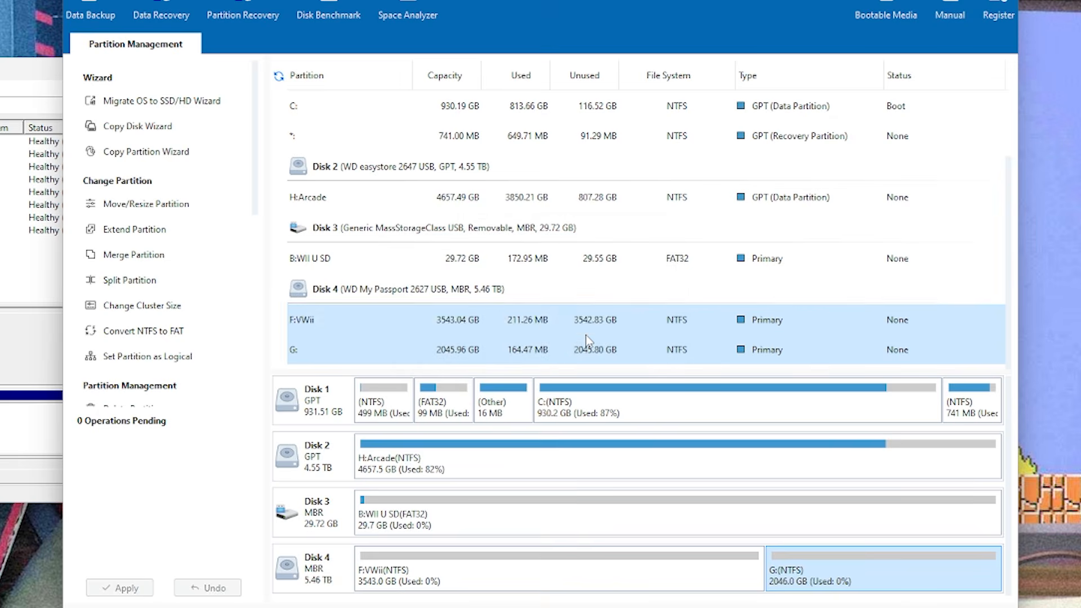
pyautogui.hotkey('alt', 'F4')
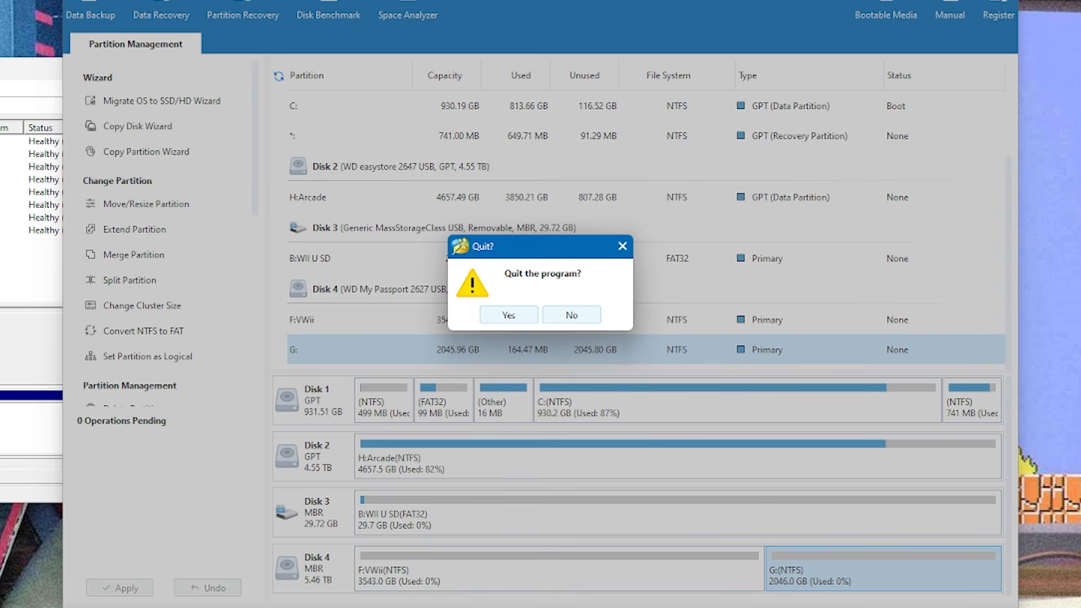
pyautogui.click(496, 313)
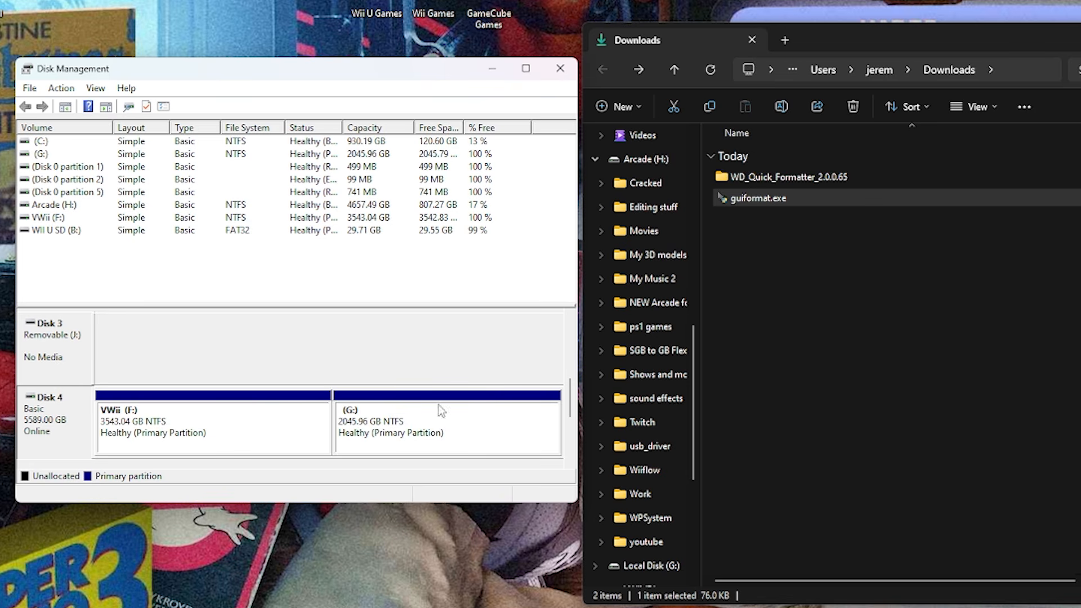
# Quick format drive F: as FAT32 with guiformat.exe, using a 32768 allocation unit size and the volume label VWII, and exit the formatter.
pyautogui.doubleClick(725, 198)
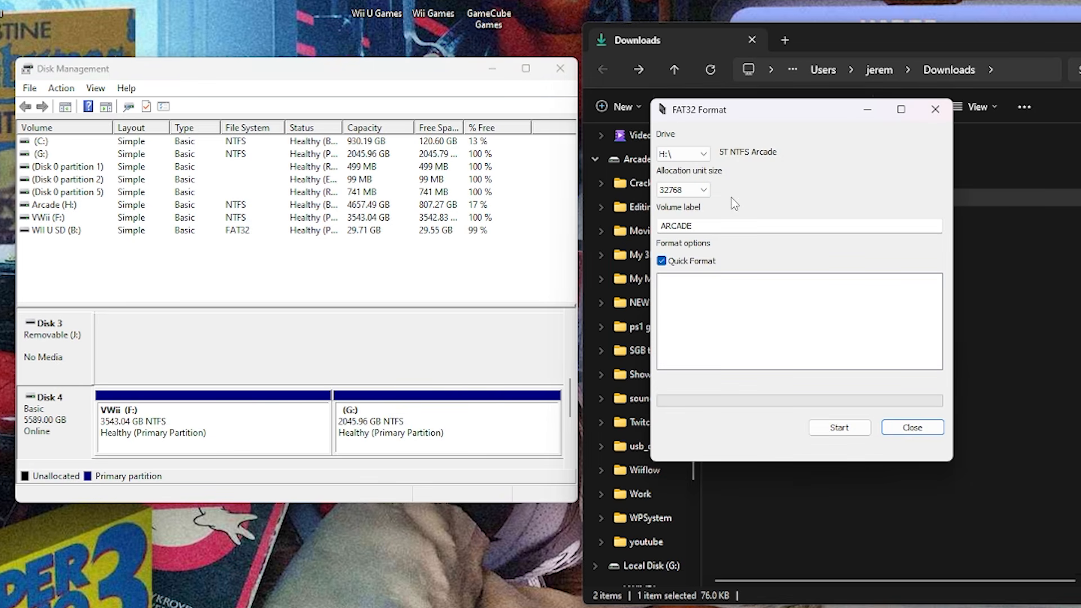
pyautogui.click(703, 155)
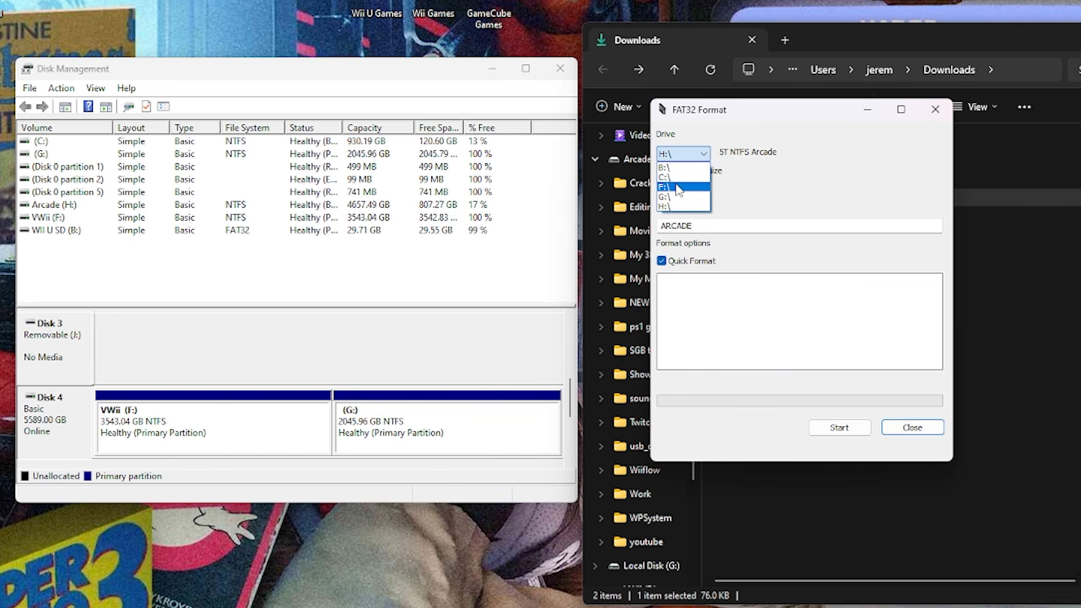
pyautogui.click(701, 187)
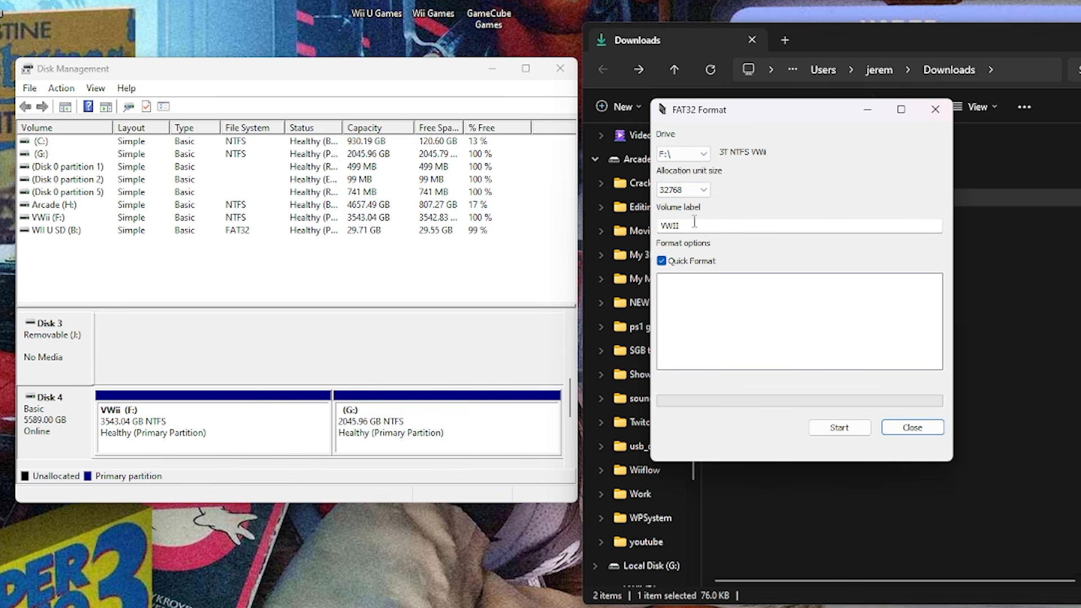
pyautogui.click(839, 428)
pyautogui.click(794, 328)
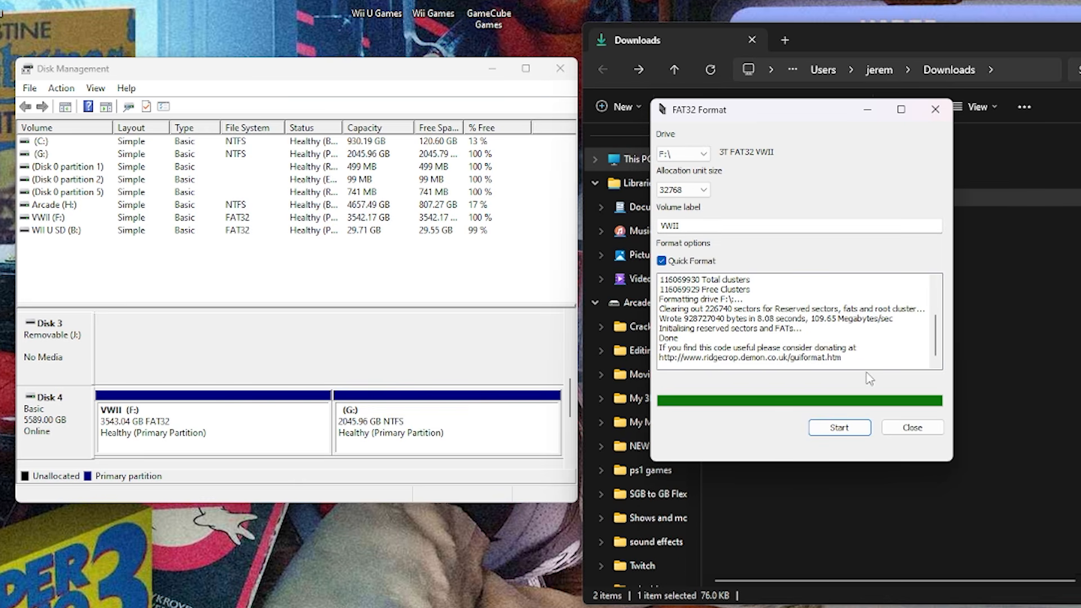
pyautogui.click(912, 429)
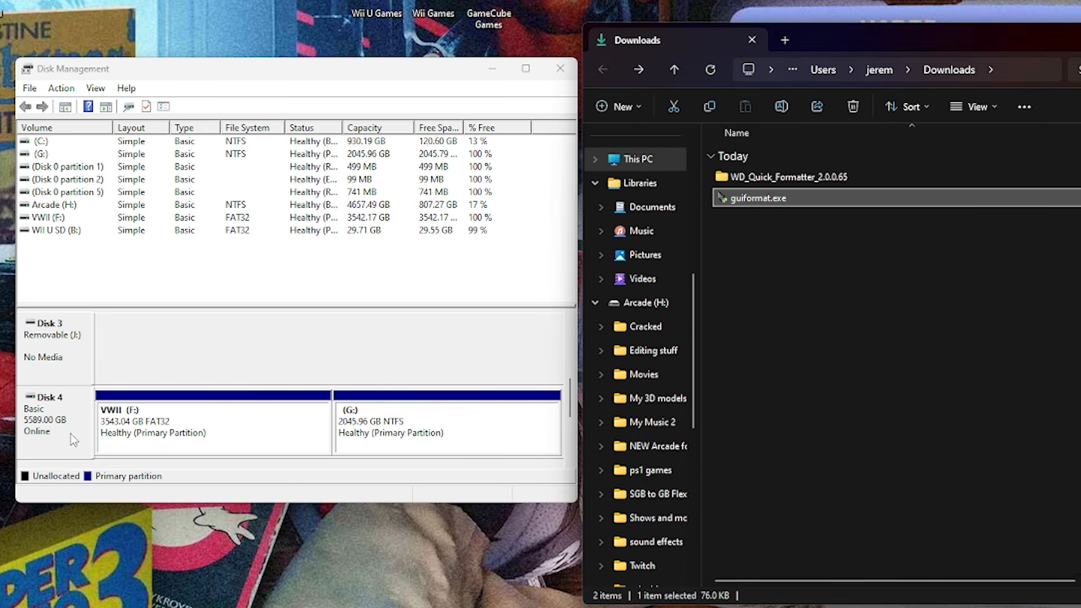
# Examine Disk 4's partition style and its VWII (F:) and G: volumes in the disk's volume properties.
pyautogui.click(155, 443)
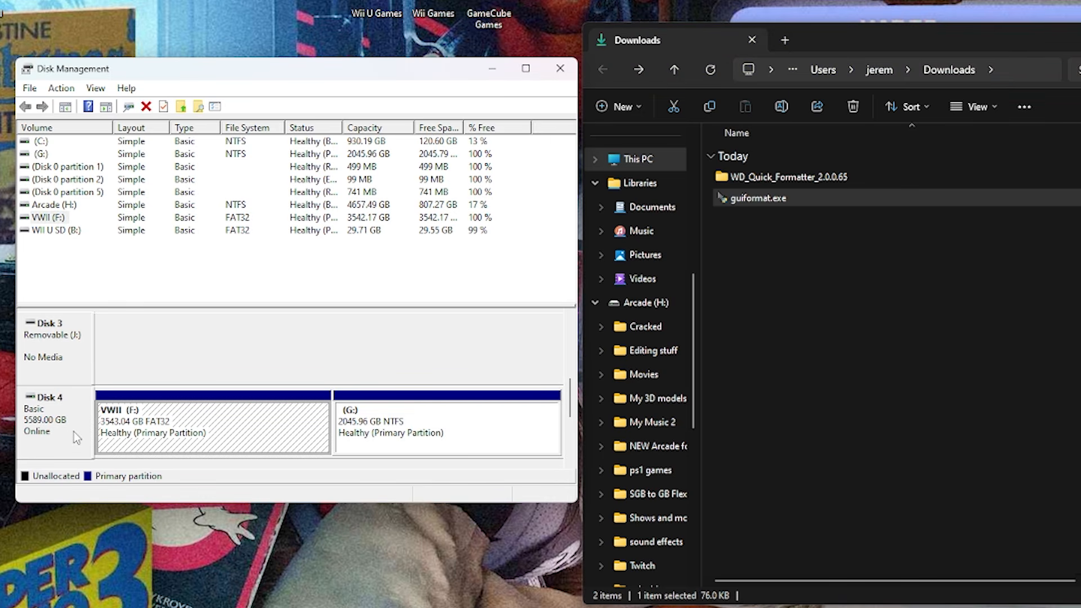
pyautogui.rightClick(76, 433)
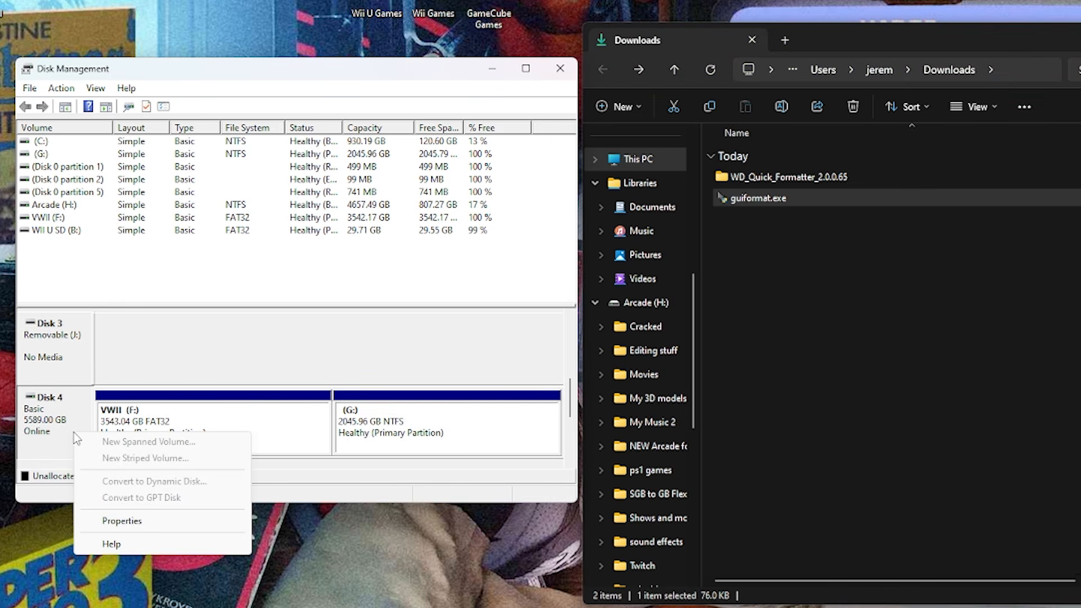
pyautogui.click(140, 520)
pyautogui.click(0, 0)
pyautogui.moveTo(0, 0); pyautogui.dragTo(276, 17)
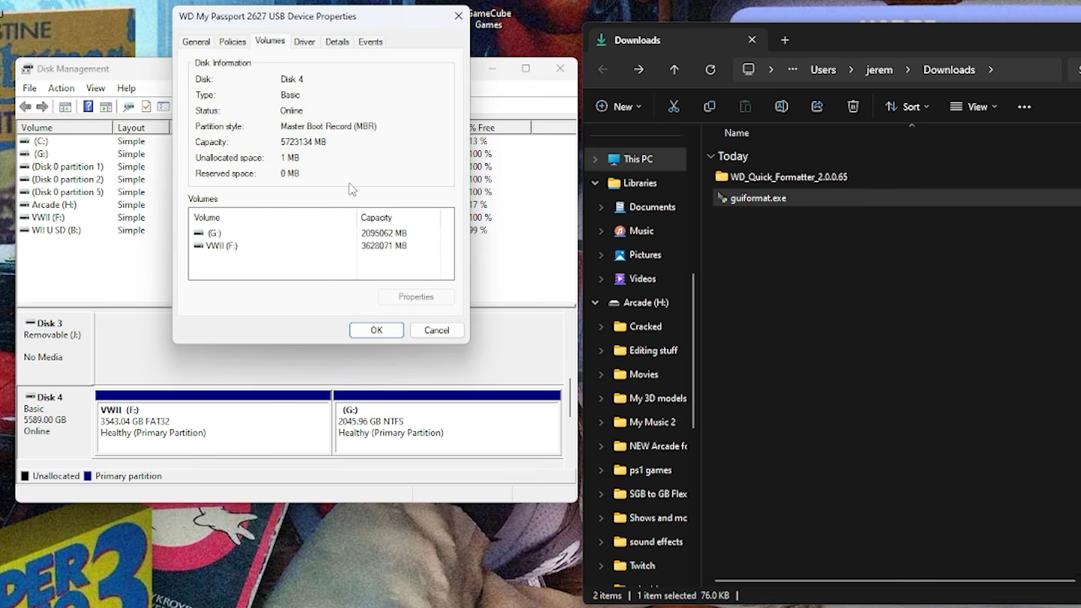
pyautogui.click(237, 235)
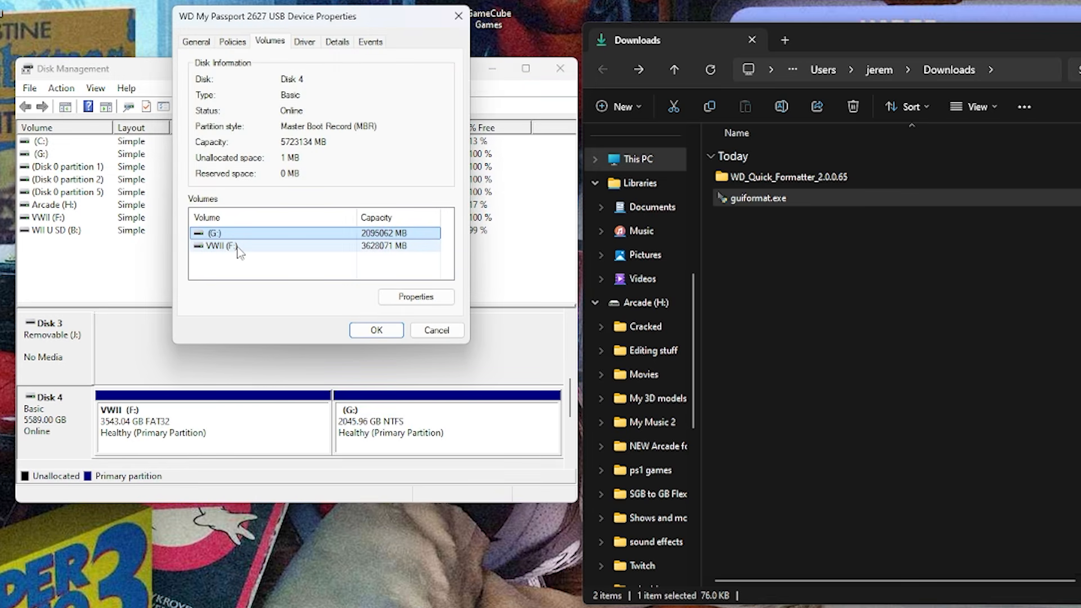
pyautogui.click(239, 246)
pyautogui.click(235, 234)
pyautogui.click(234, 246)
pyautogui.click(232, 233)
pyautogui.click(231, 246)
pyautogui.click(229, 234)
pyautogui.click(230, 246)
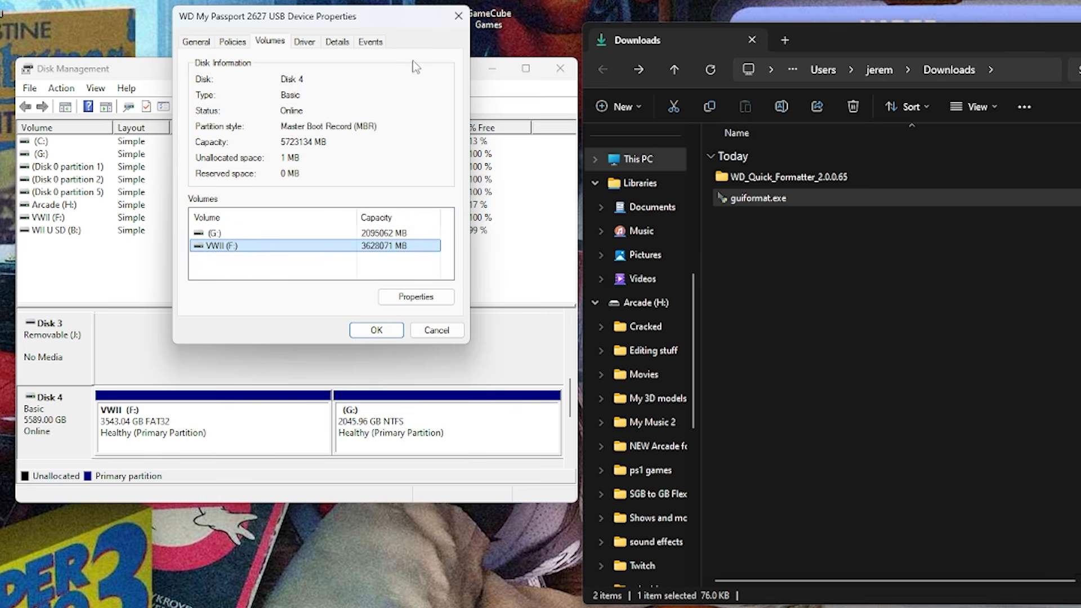
# Close the disk properties and format the connected USB storage device for use with the Wii U console, acknowledging the completed format.
pyautogui.click(458, 16)
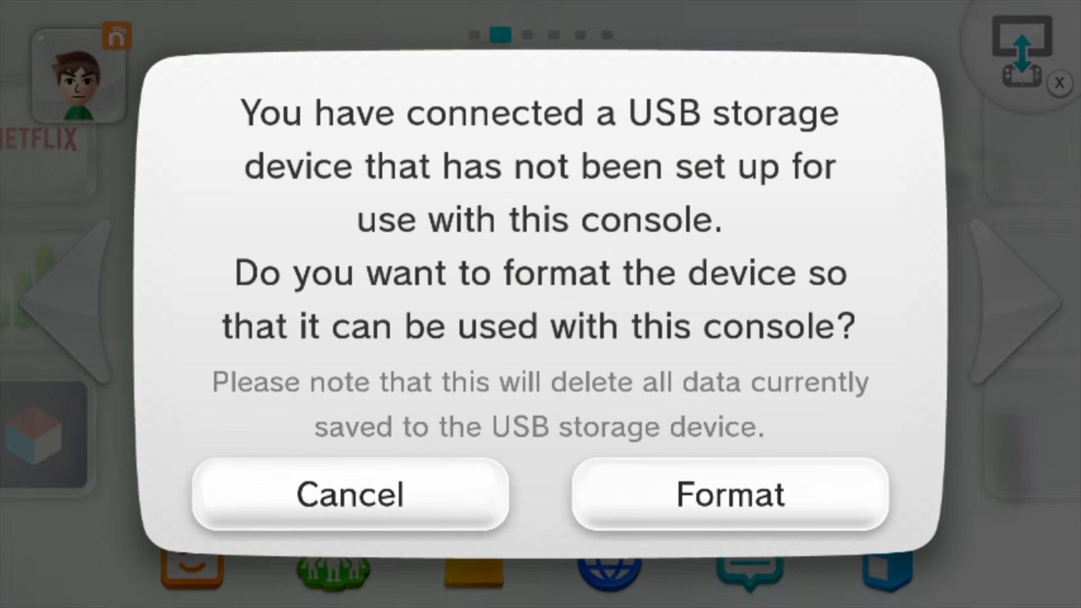
pyautogui.press('Return')
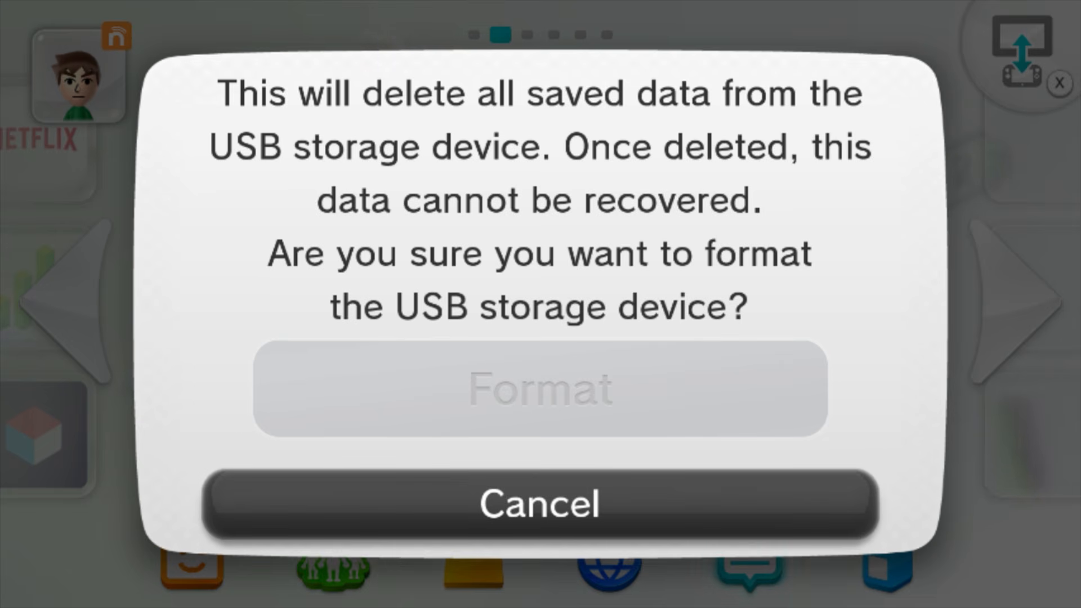
pyautogui.press('Return')
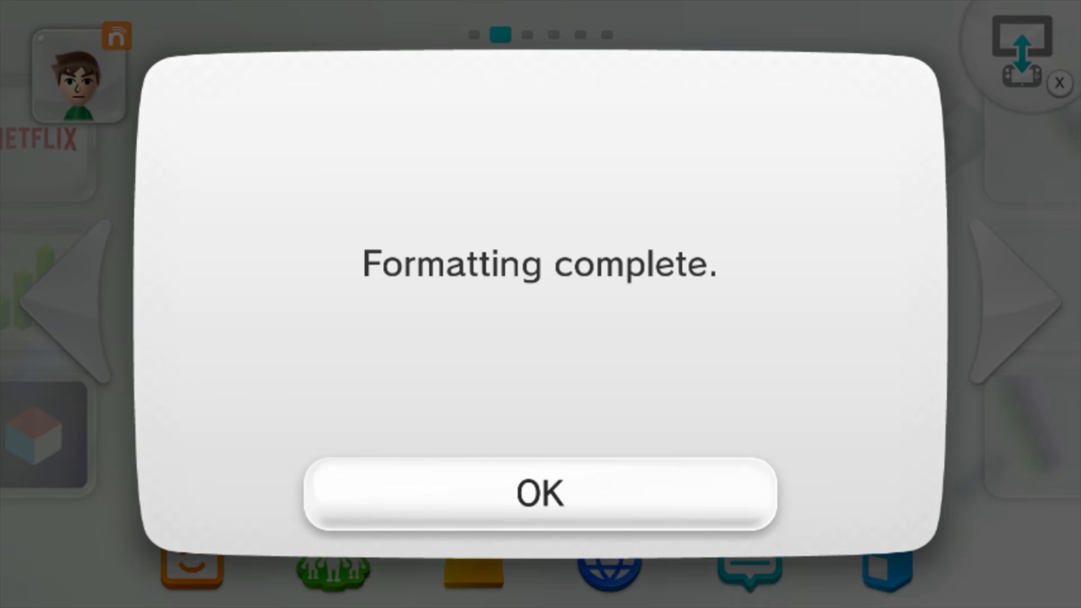
pyautogui.press('Return')
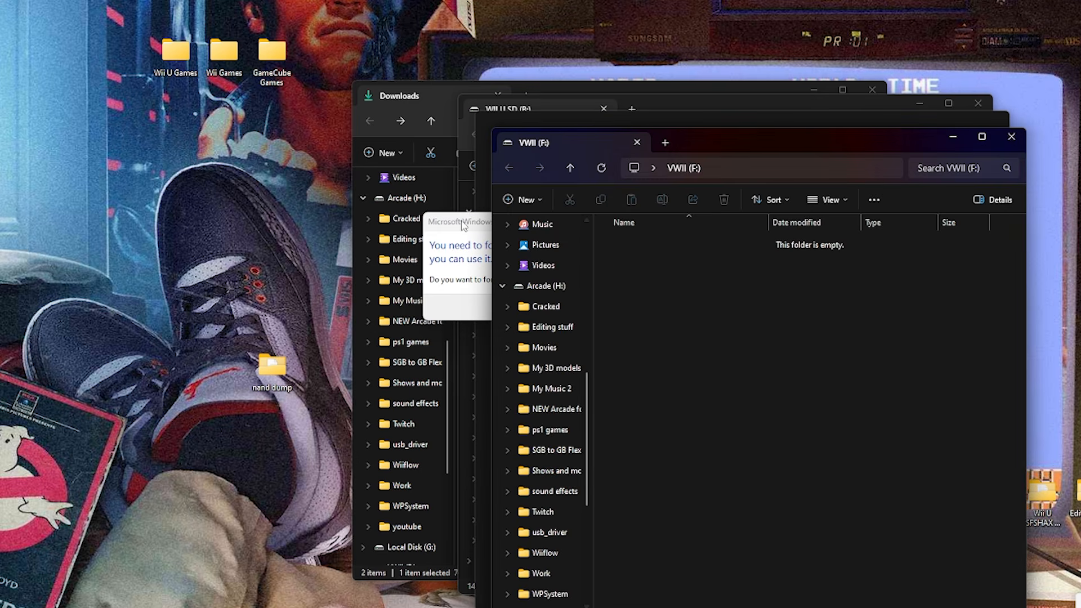
# Decline the Windows request to format drive G: and bring the VWII (F:) window forward.
pyautogui.click(448, 234)
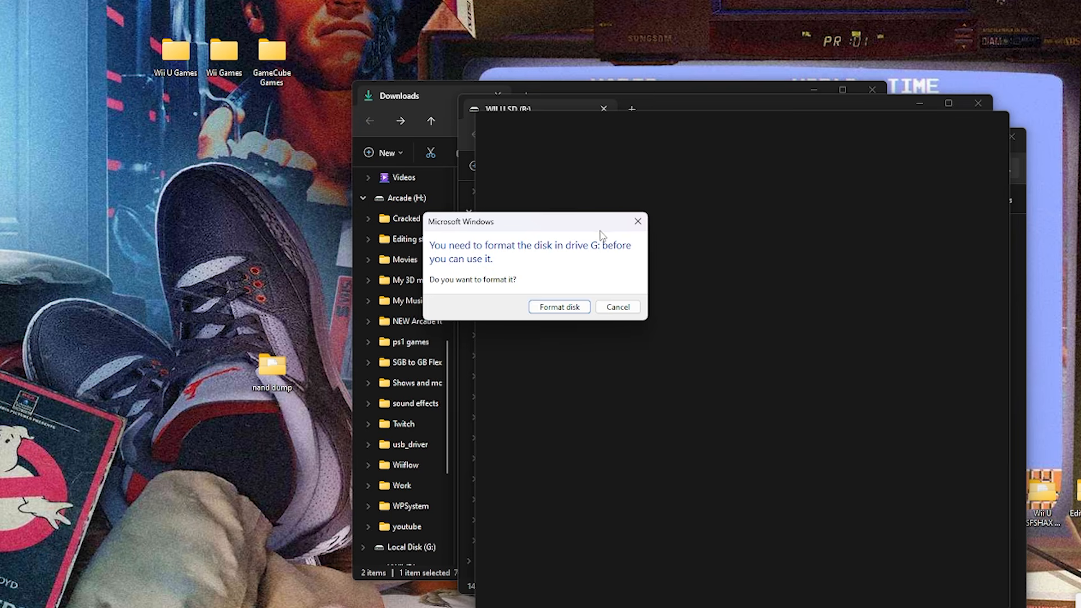
pyautogui.click(630, 305)
pyautogui.click(704, 214)
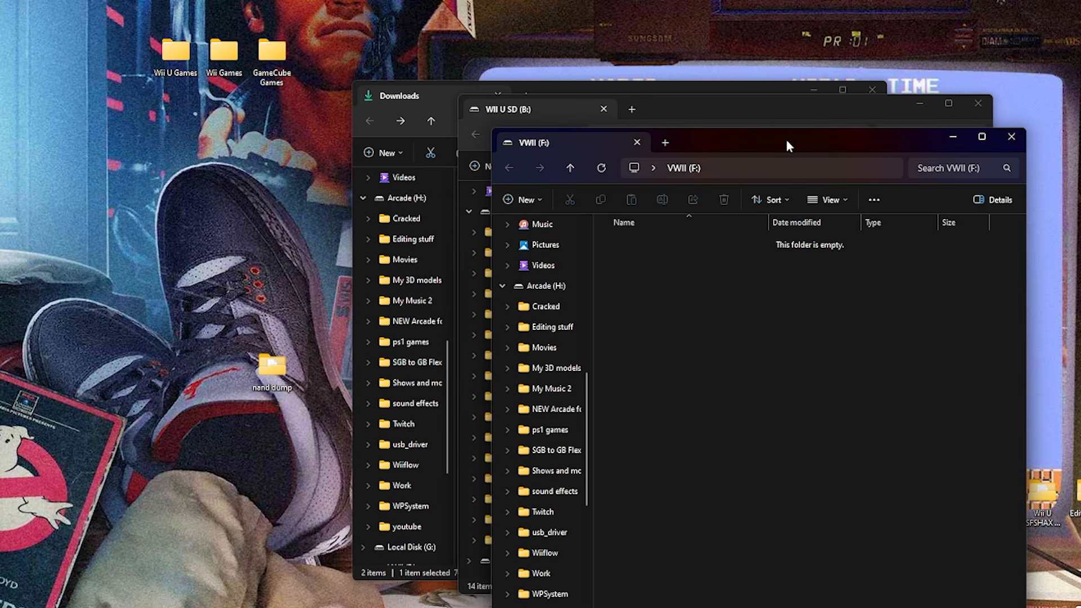
pyautogui.moveTo(786, 141); pyautogui.dragTo(705, 148)
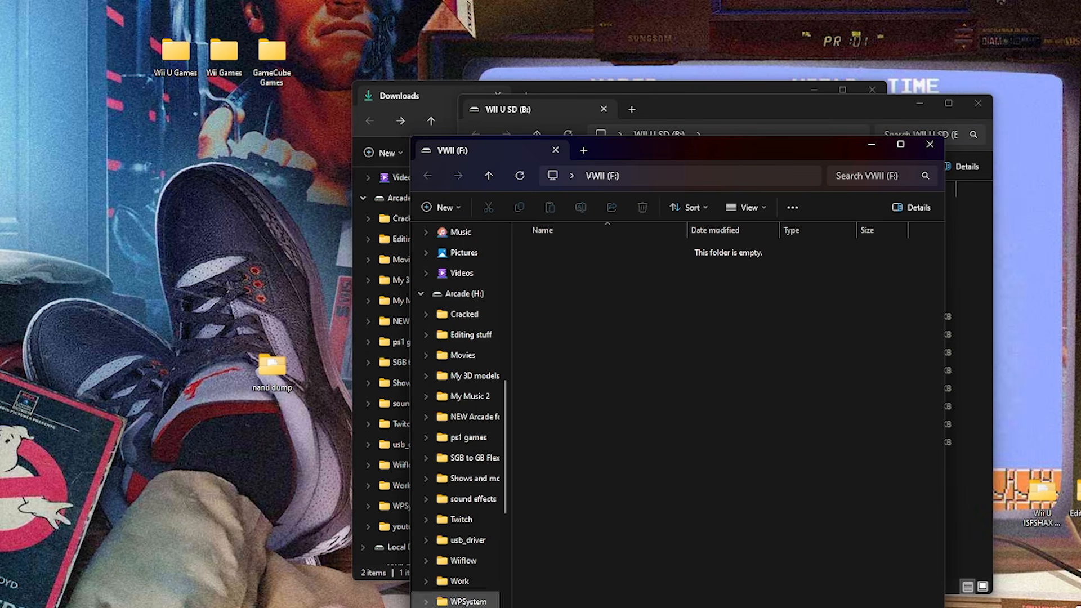
# Examine the file systems of the F: and G: partitions on Disk 4 in Disk Management, and close it.
pyautogui.click(445, 607)
pyautogui.write('diskman')
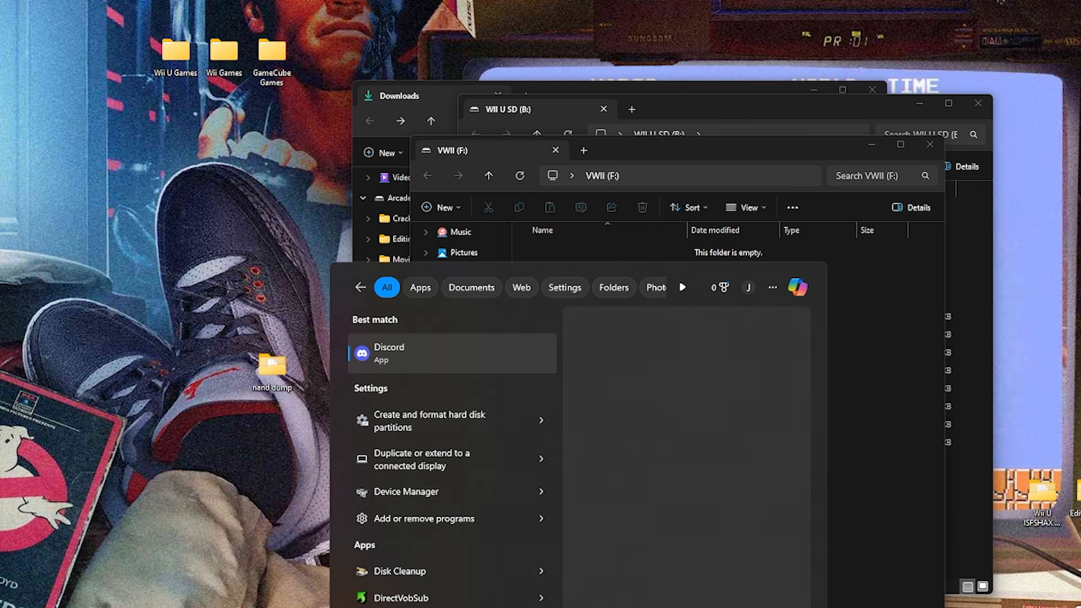
pyautogui.click(411, 361)
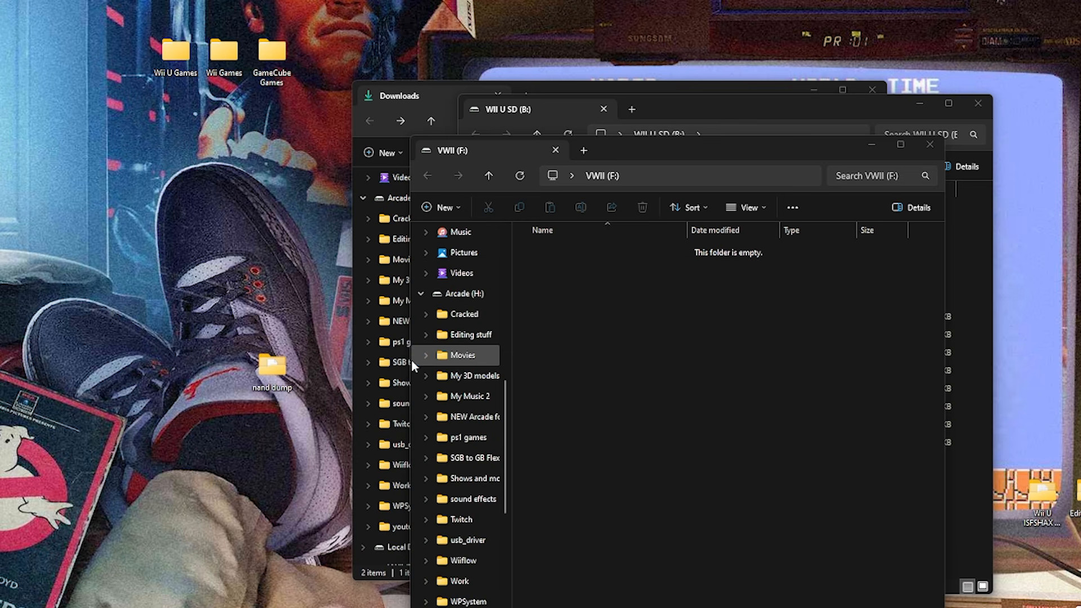
pyautogui.moveTo(224, 113); pyautogui.dragTo(300, 158)
pyautogui.moveTo(542, 391); pyautogui.dragTo(537, 401)
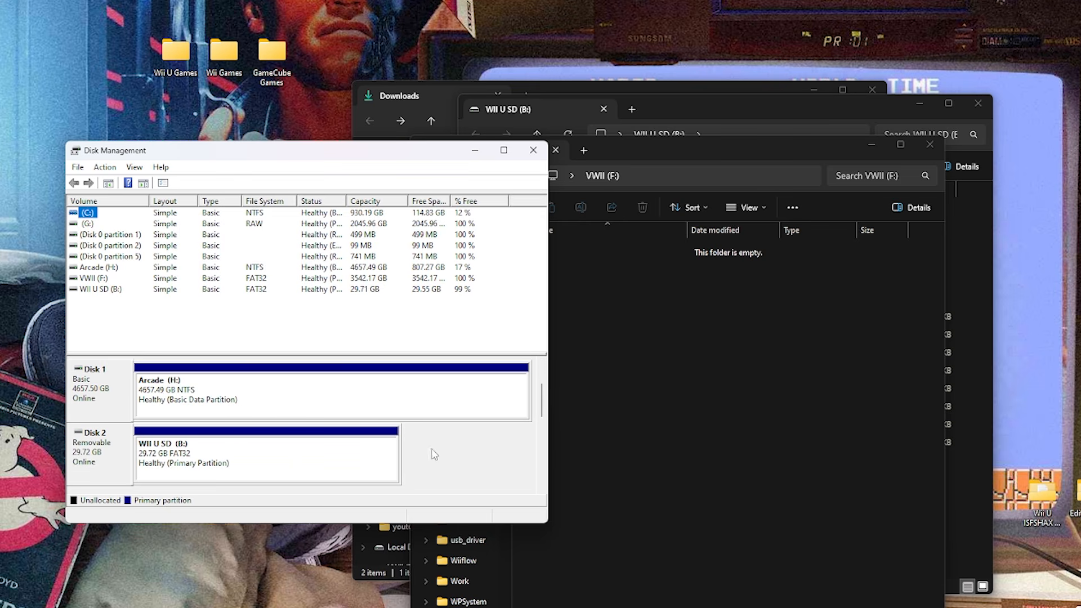
pyautogui.moveTo(544, 411); pyautogui.dragTo(517, 430)
pyautogui.click(261, 465)
pyautogui.click(361, 459)
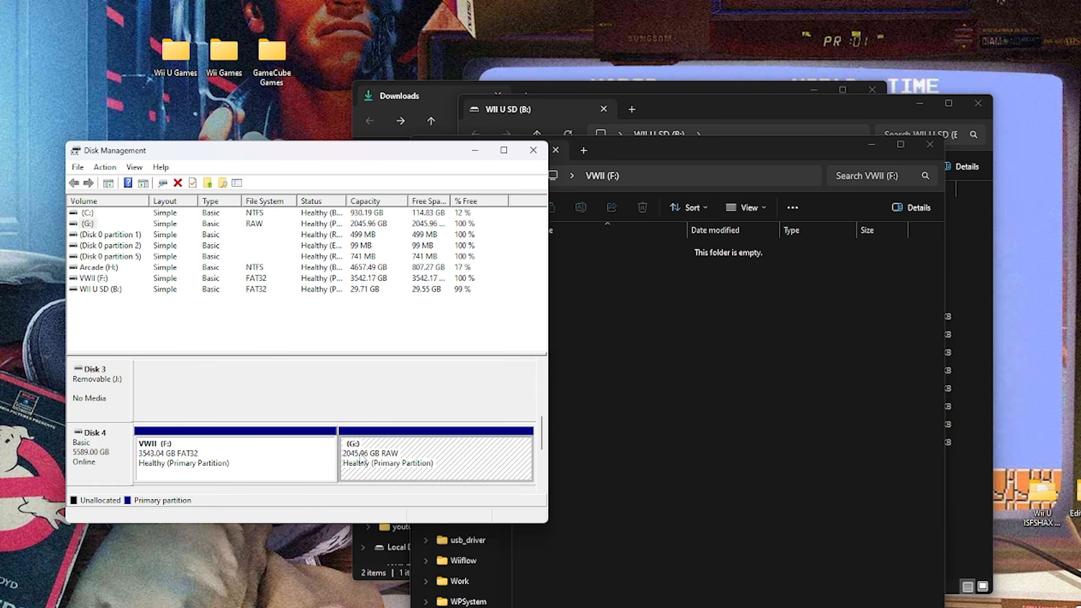
pyautogui.click(532, 150)
# Arrange the VWII (F:) and WII U SD (B:) windows side by side below the desktop game folders.
pyautogui.moveTo(697, 141); pyautogui.dragTo(205, 103)
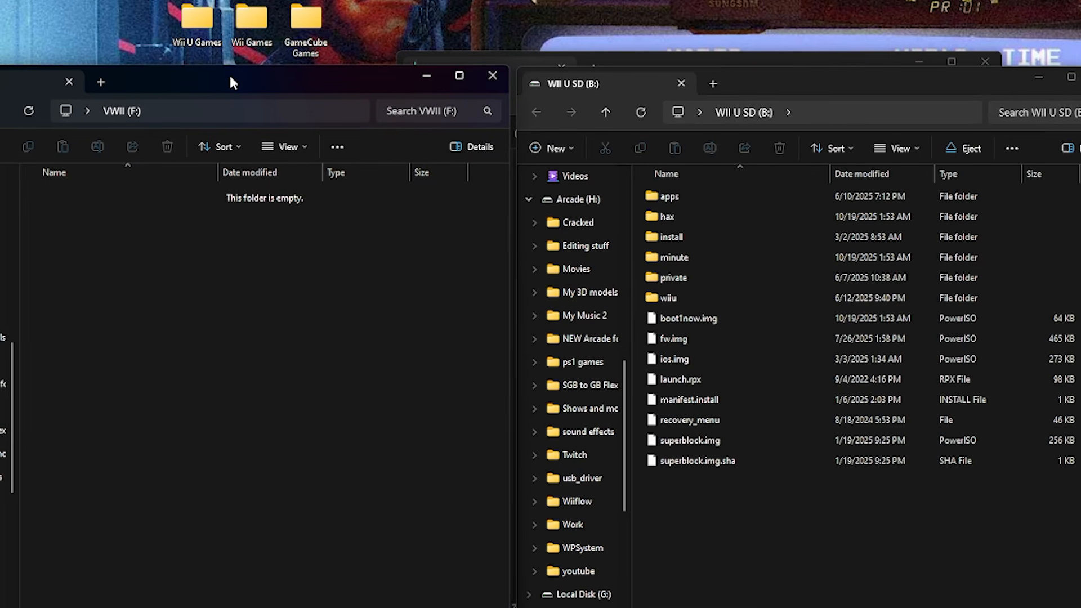
pyautogui.click(199, 24)
pyautogui.click(253, 26)
pyautogui.click(298, 28)
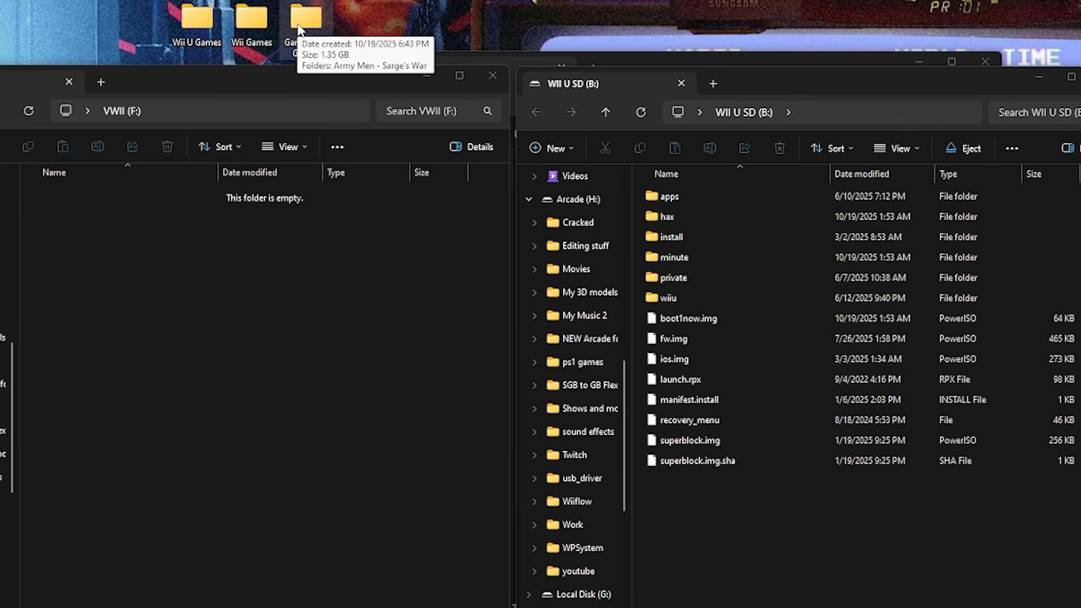
pyautogui.click(801, 79)
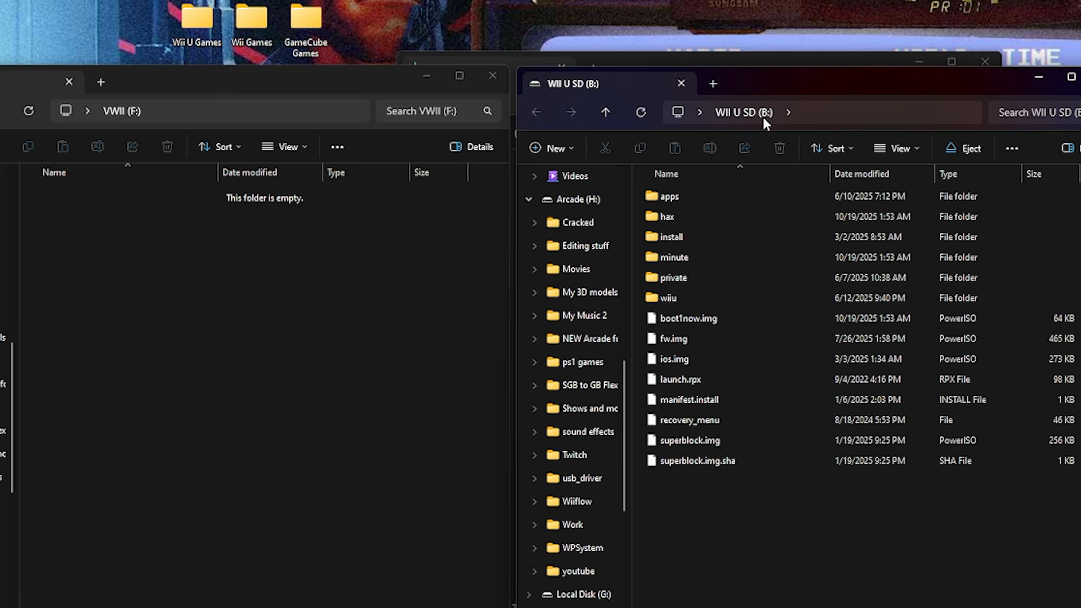
# Copy the Donkey Kong Country Tropical Freeze folder from Wii U Games into the install folder on WII U SD (B:), and close Wii U Games.
pyautogui.doubleClick(658, 238)
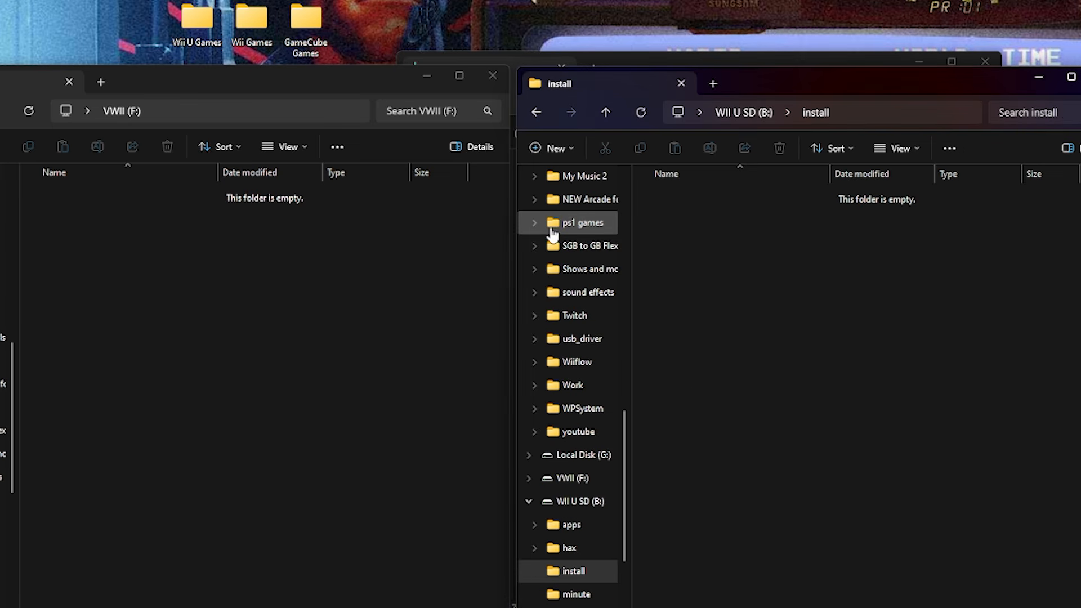
pyautogui.doubleClick(196, 20)
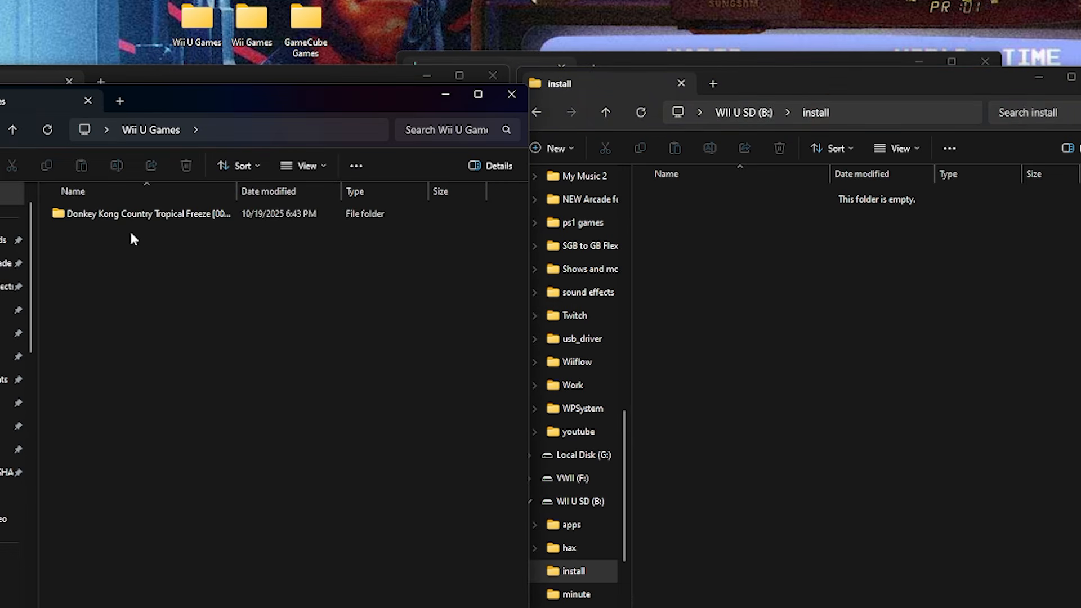
pyautogui.click(69, 216)
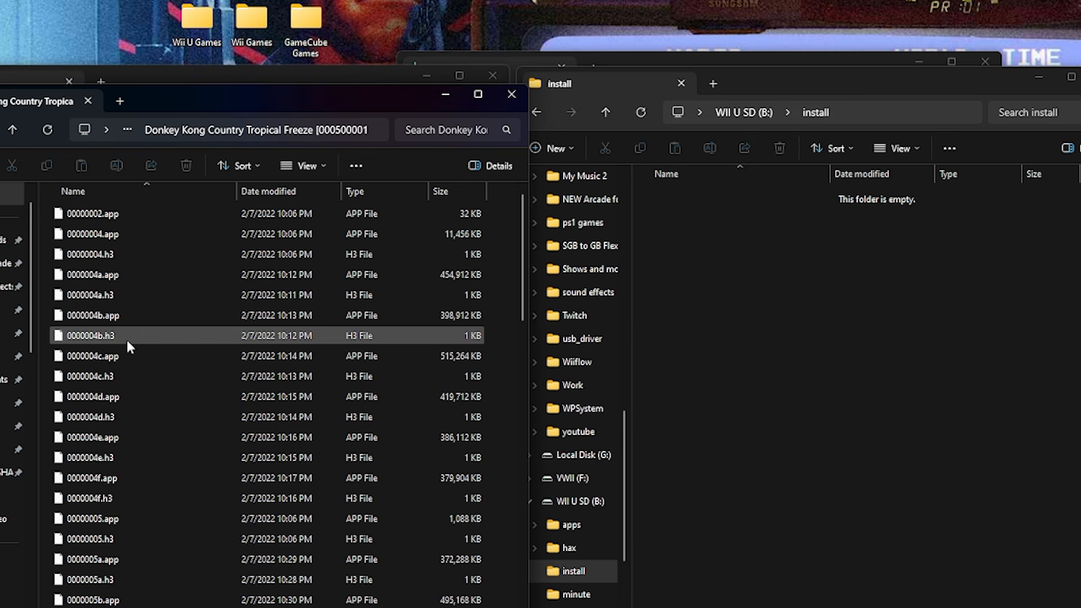
pyautogui.click(0, 130)
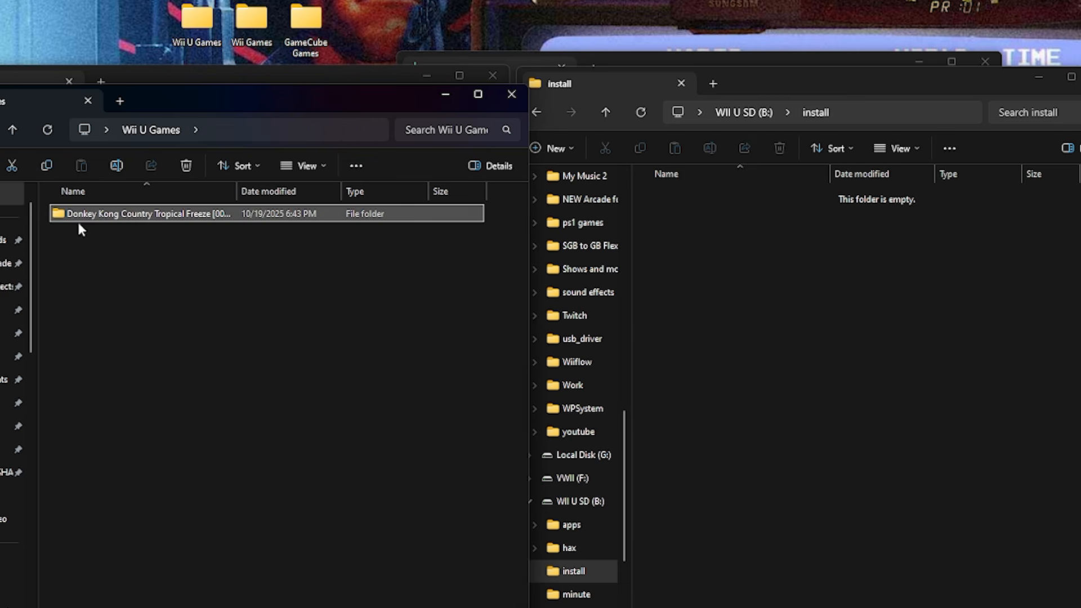
pyautogui.moveTo(60, 217); pyautogui.dragTo(751, 295)
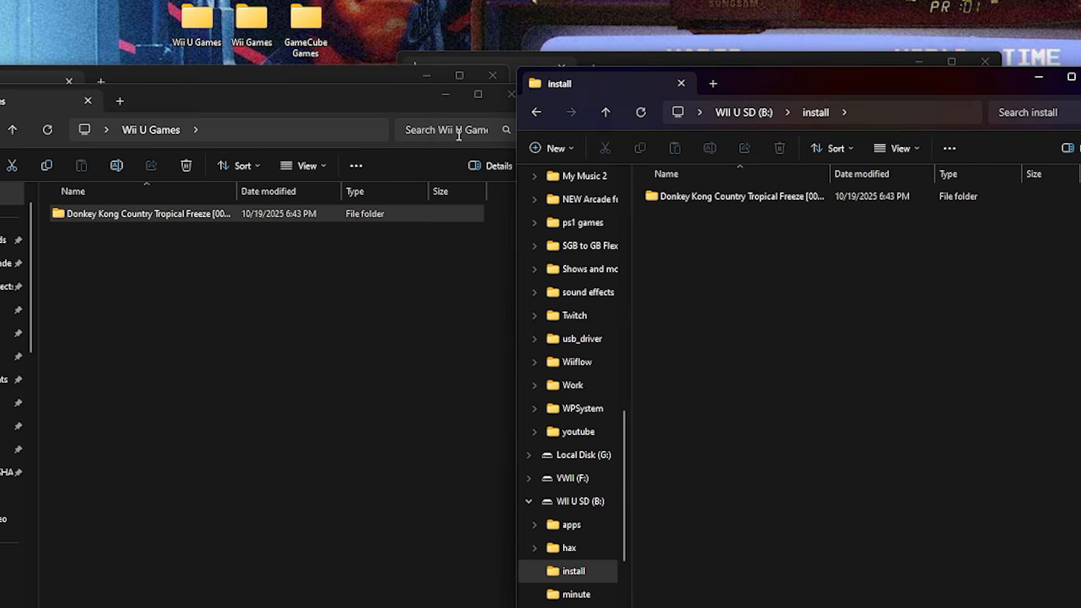
pyautogui.click(510, 94)
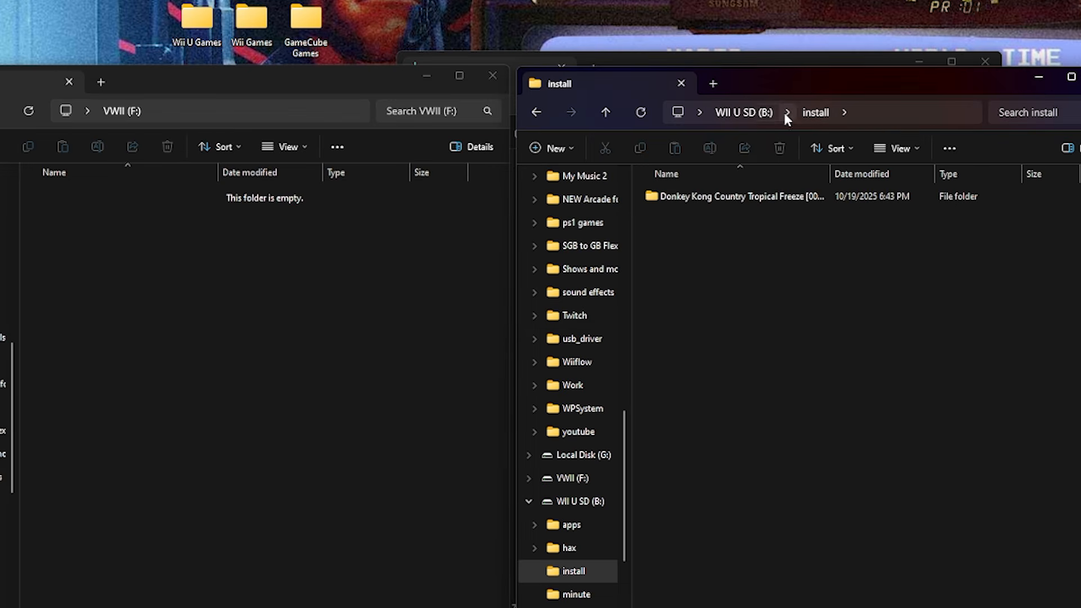
# Return WII U SD (B:) to its root, minimize it and the Downloads window, and move the VWII (F:) window clear of the desktop folders.
pyautogui.click(743, 112)
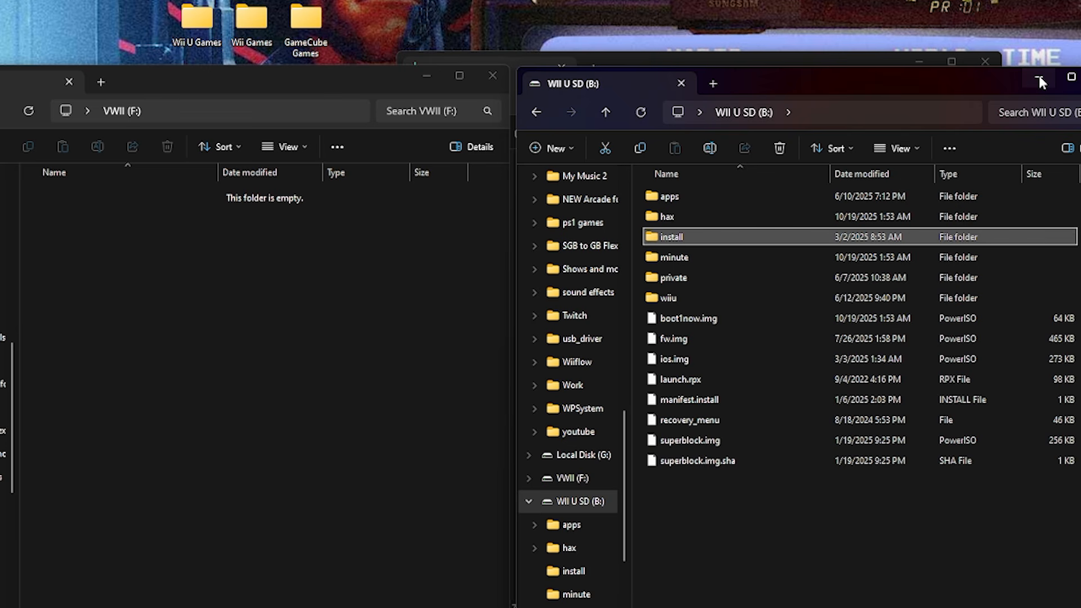
pyautogui.click(1039, 79)
pyautogui.moveTo(696, 72); pyautogui.dragTo(837, 83)
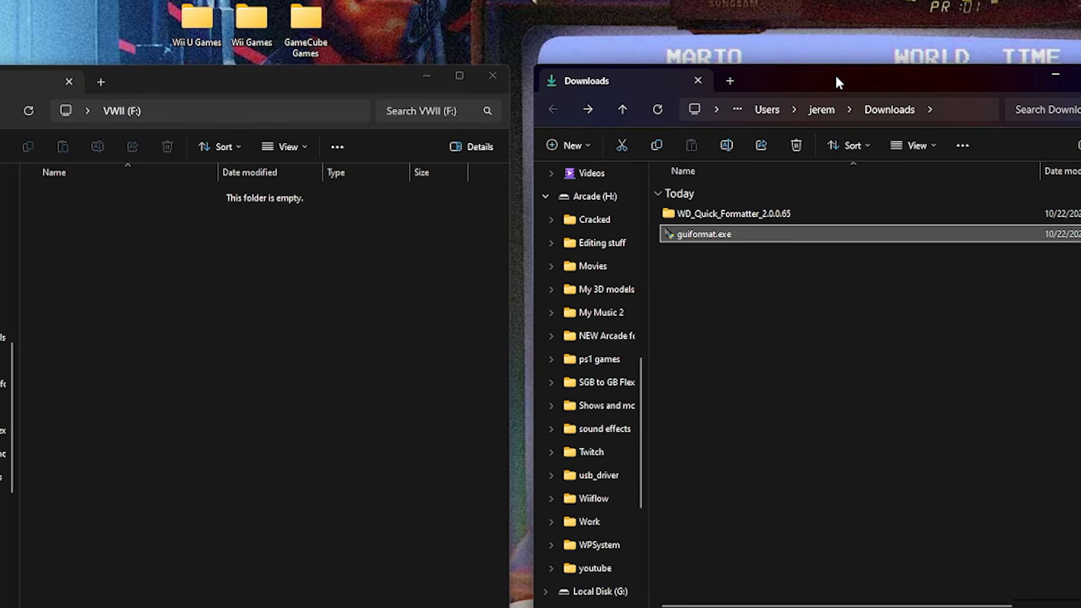
pyautogui.click(1056, 74)
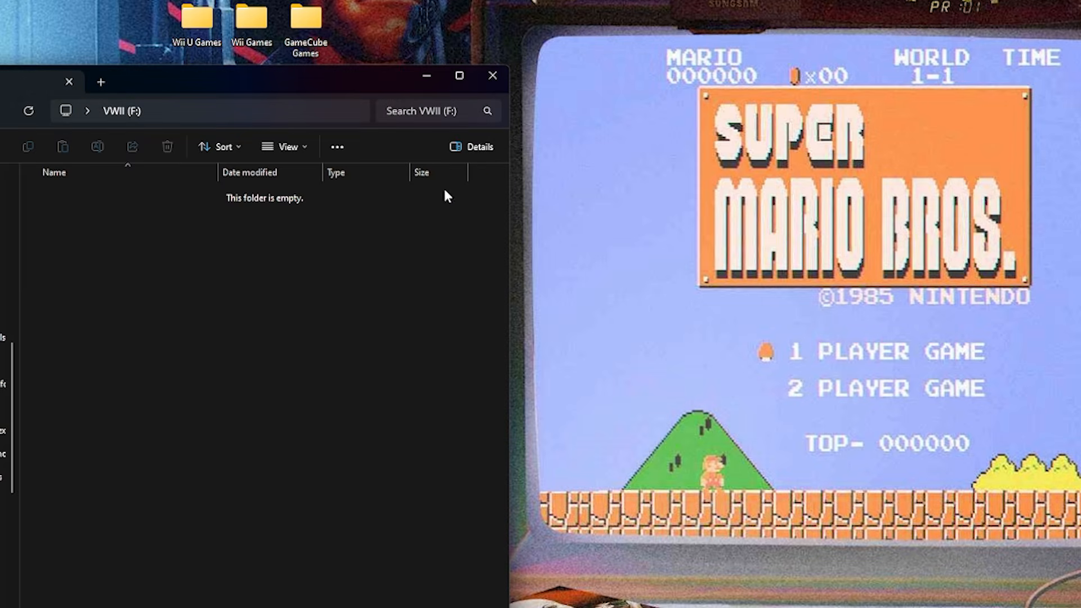
pyautogui.moveTo(244, 84); pyautogui.dragTo(782, 63)
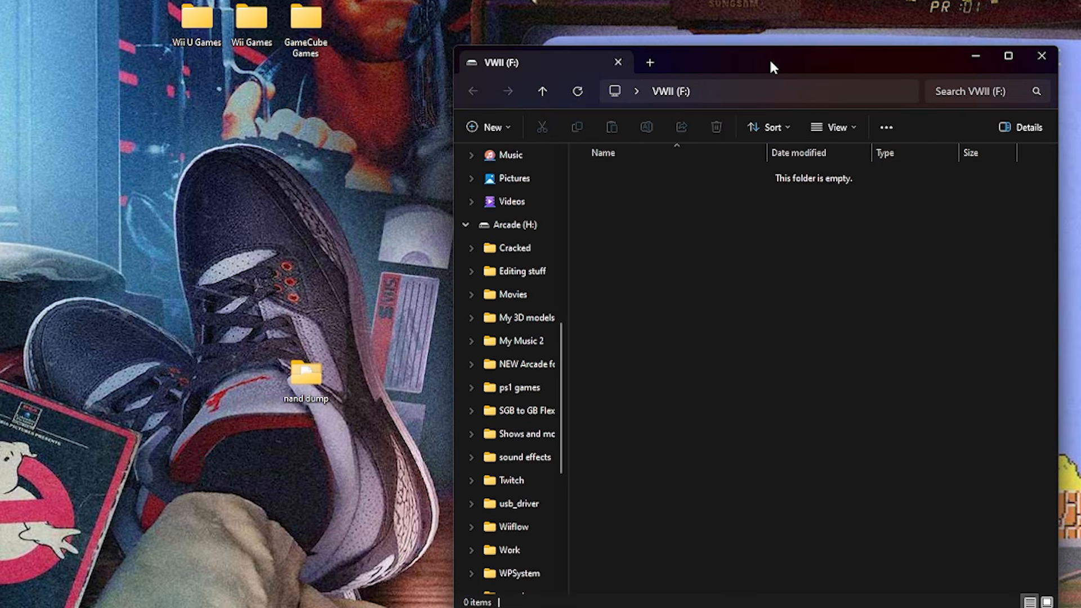
# Create a folder named wbfs in the root of the VWII (F:) drive.
pyautogui.rightClick(640, 230)
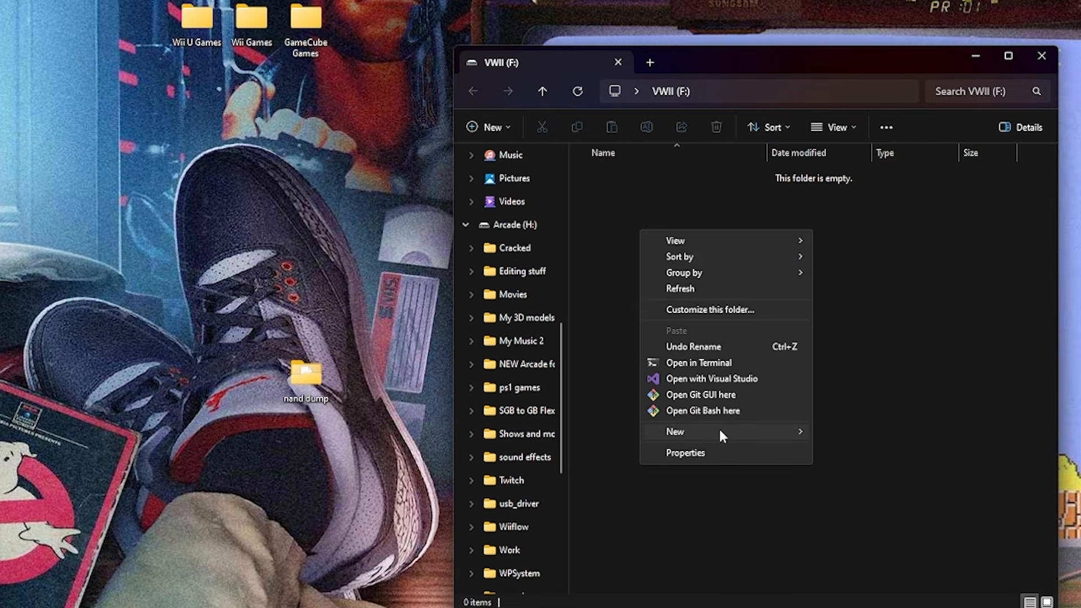
pyautogui.moveTo(722, 431)
pyautogui.click(826, 433)
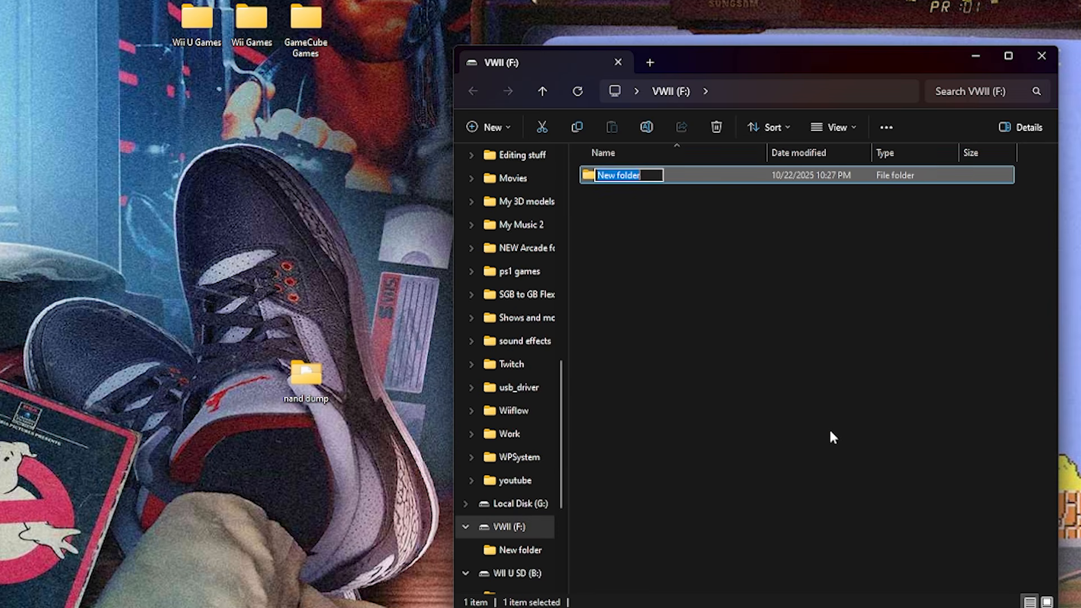
pyautogui.write('wbfs')
pyautogui.press('Return')
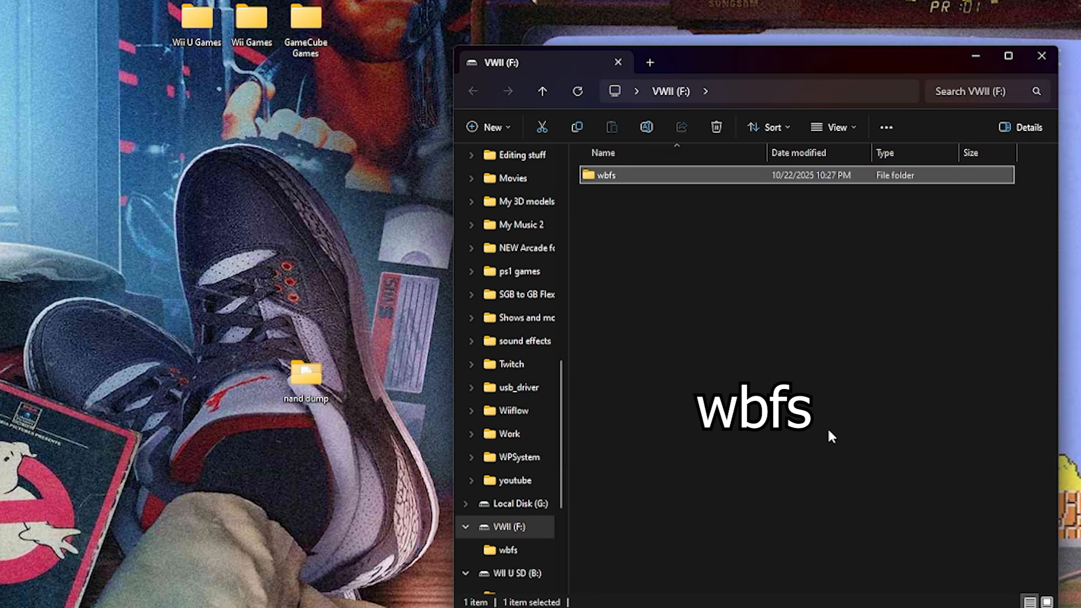
# Create a folder named games beside the wbfs folder on the VWII (F:) drive.
pyautogui.click(618, 262)
pyautogui.rightClick(621, 256)
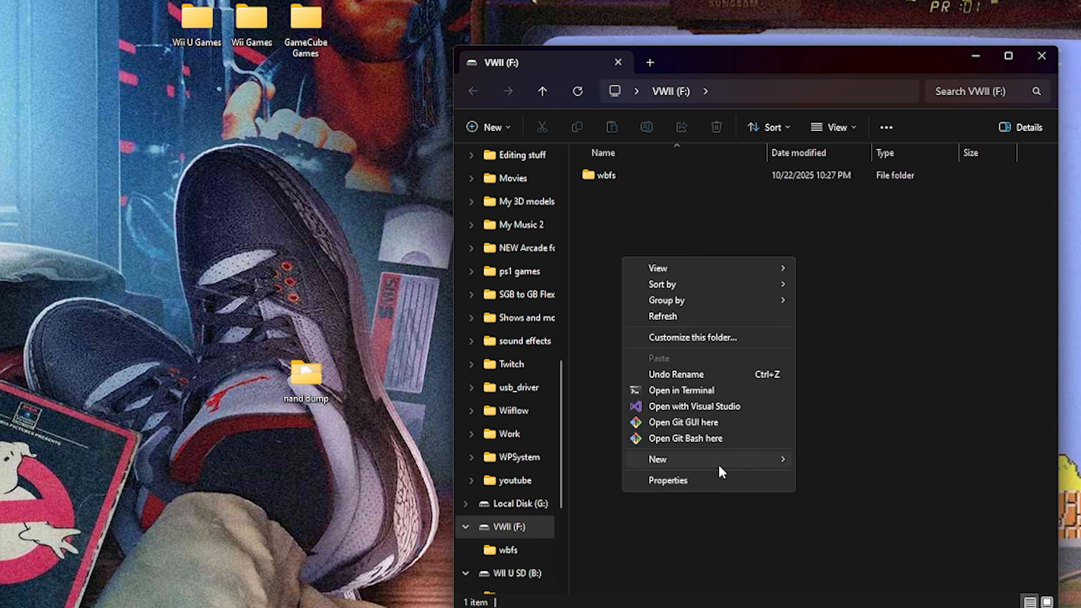
pyautogui.moveTo(776, 460)
pyautogui.click(840, 461)
pyautogui.write('games')
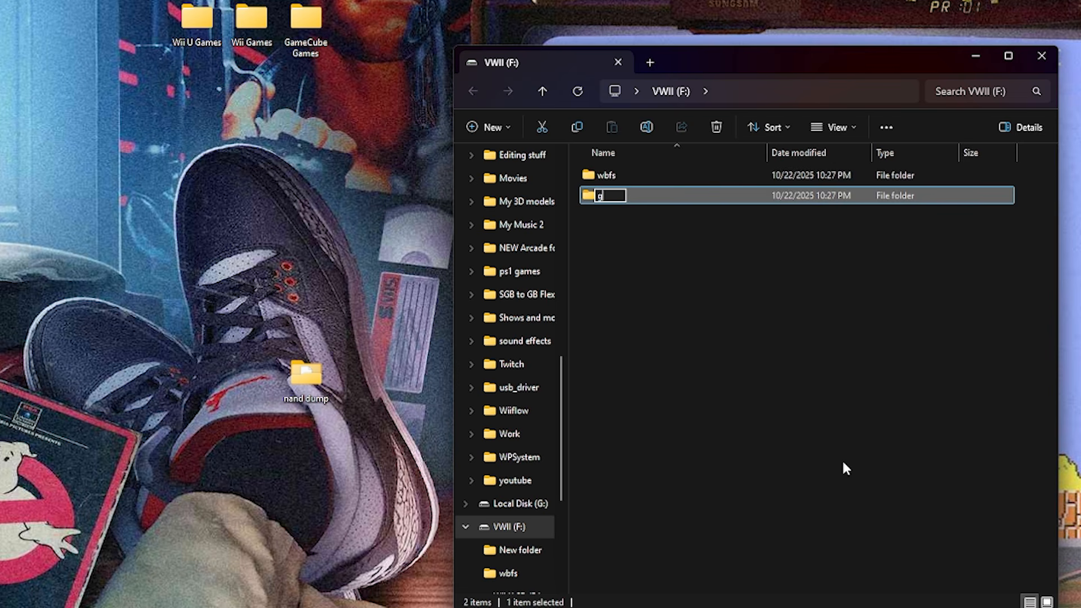
pyautogui.press('Return')
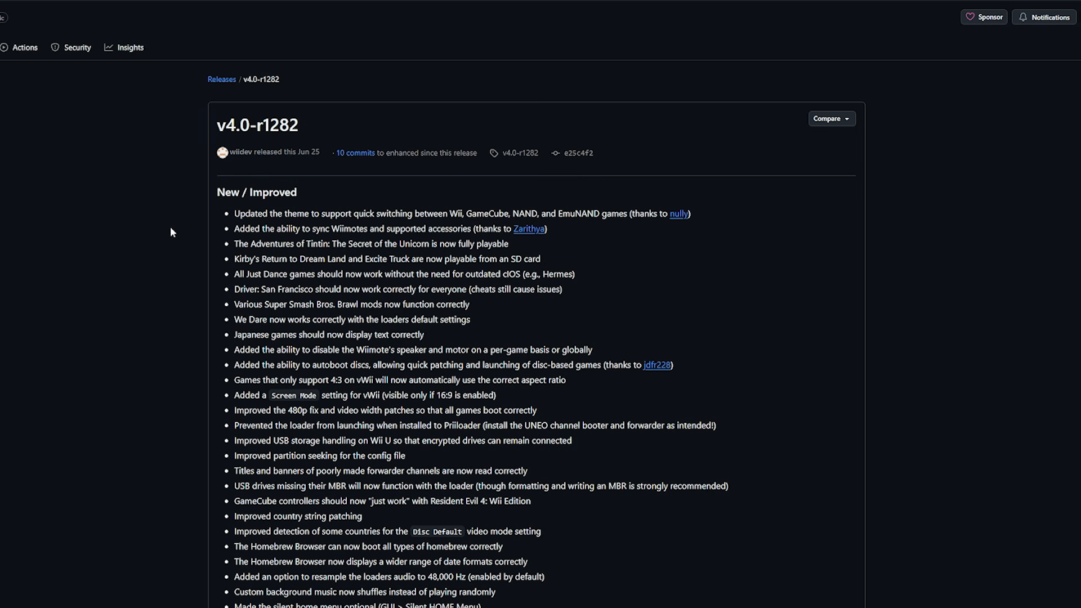
# Download usbloadergx_r1282.zip from the v4.0-r1282 release and GCBM.zip from the GameCube Backup Manager 2.6.1.9 release.
pyautogui.scroll(-15, 171, 227)
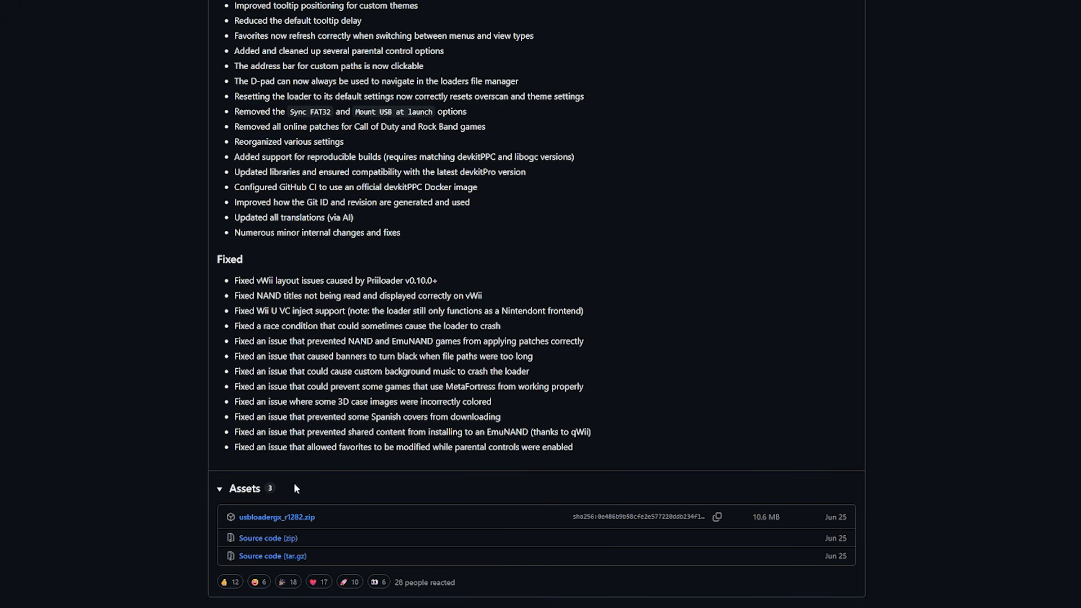
pyautogui.click(298, 524)
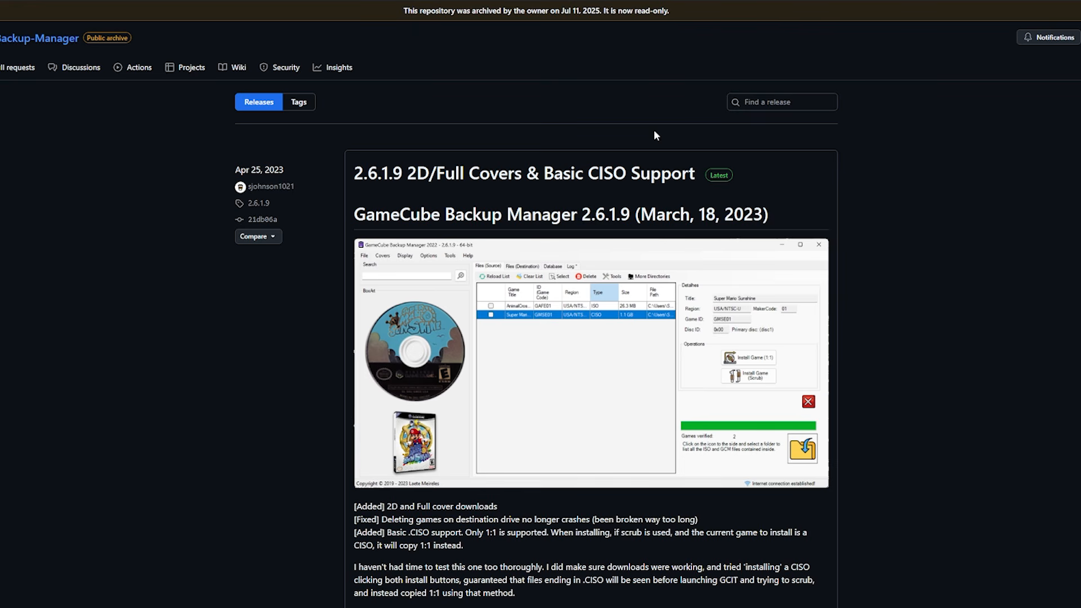
pyautogui.scroll(-3, 157, 290)
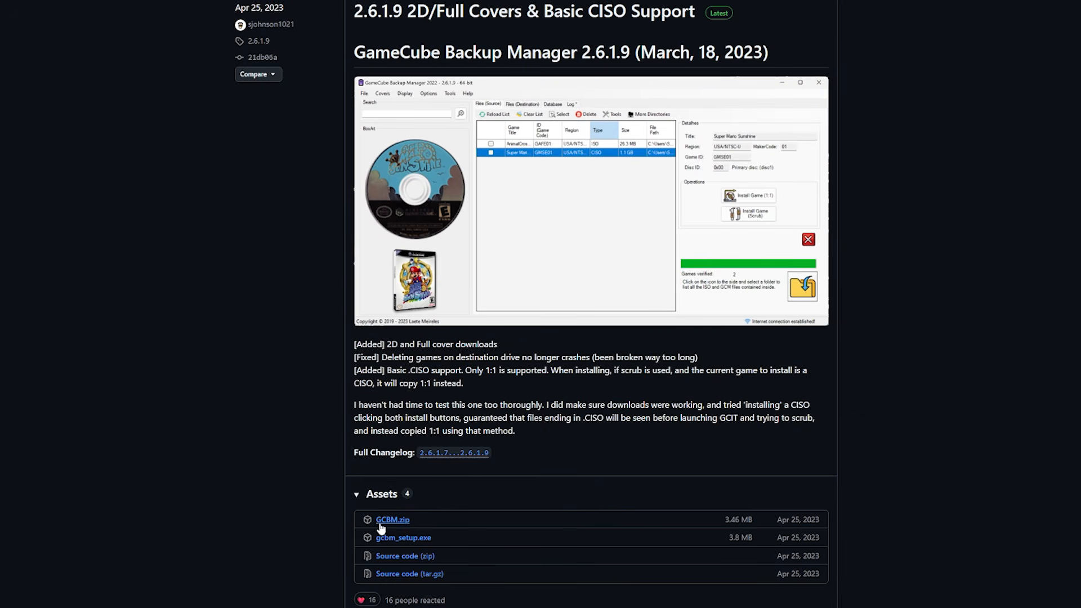
pyautogui.click(386, 524)
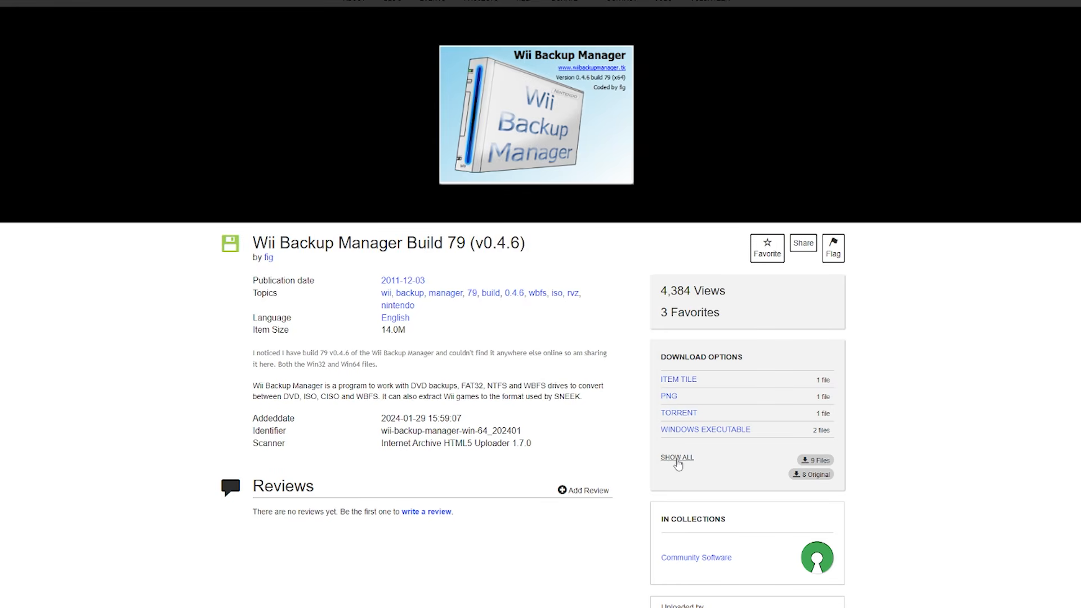
# Download WiiBackupManager_Win64.exe from the full file list of the Wii Backup Manager Build 79 (v0.4.6) page.
pyautogui.click(679, 462)
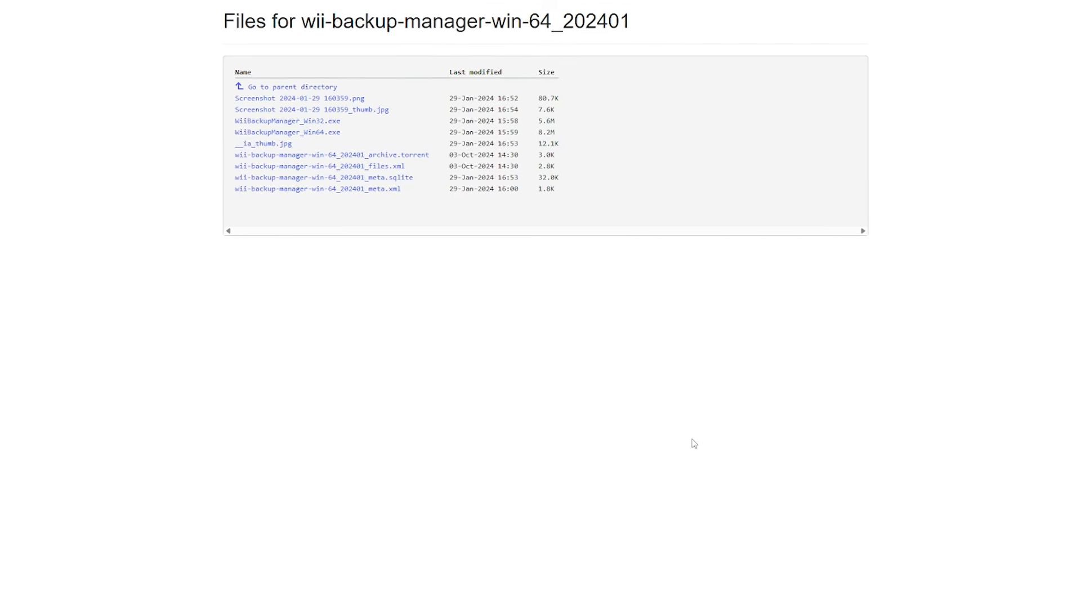
pyautogui.click(254, 116)
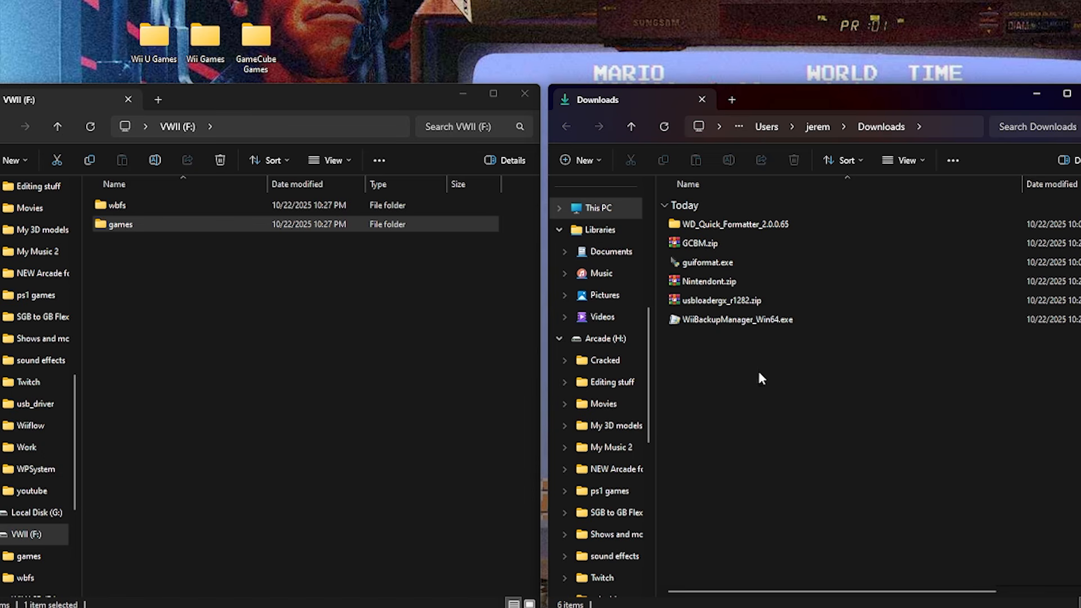
# Delete the WD_Quick_Formatter_2.0.0.65 folder and guiformat.exe from the Downloads folder.
pyautogui.click(676, 225)
pyautogui.press('Delete')
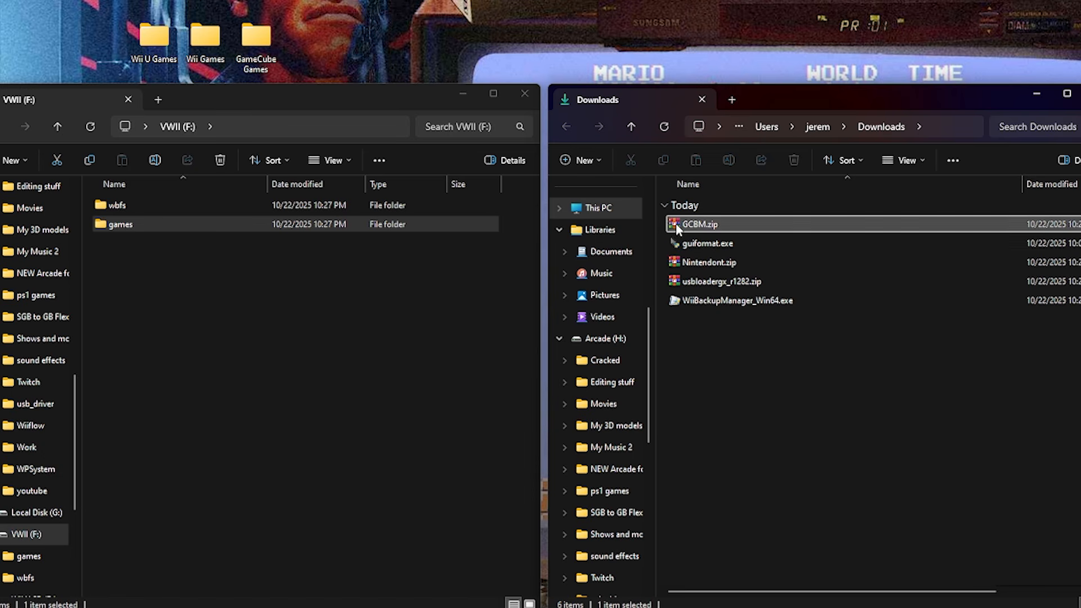
pyautogui.click(673, 244)
pyautogui.press('Delete')
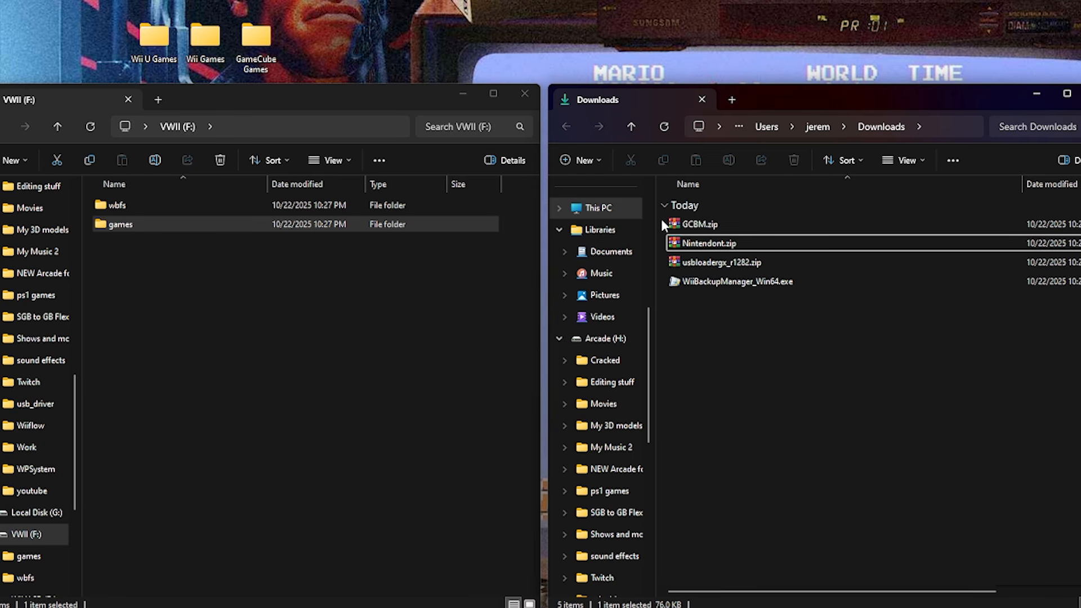
# Extract GCBM.zip, Nintendont.zip and usbloadergx_r1282.zip into separate folders in Downloads and delete the three archives.
pyautogui.moveTo(662, 218); pyautogui.dragTo(701, 266)
pyautogui.rightClick(680, 225)
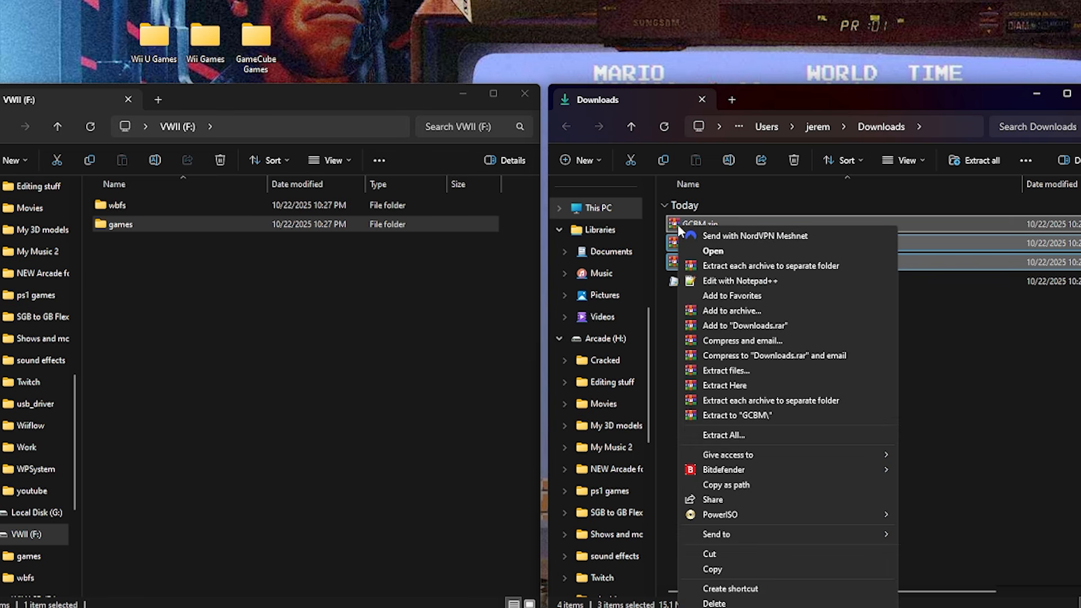
pyautogui.click(755, 400)
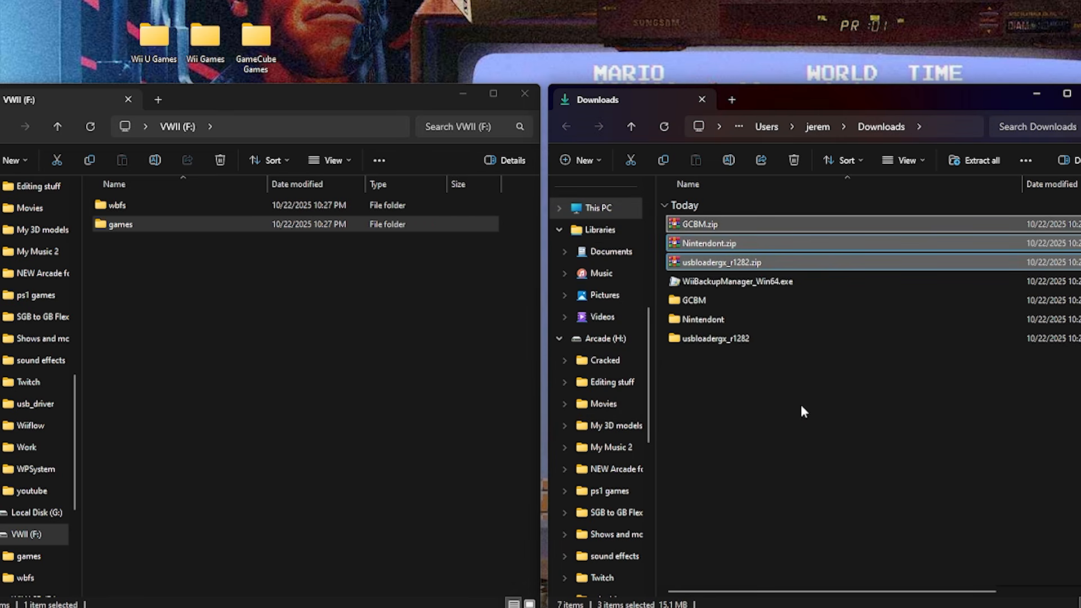
pyautogui.press('Delete')
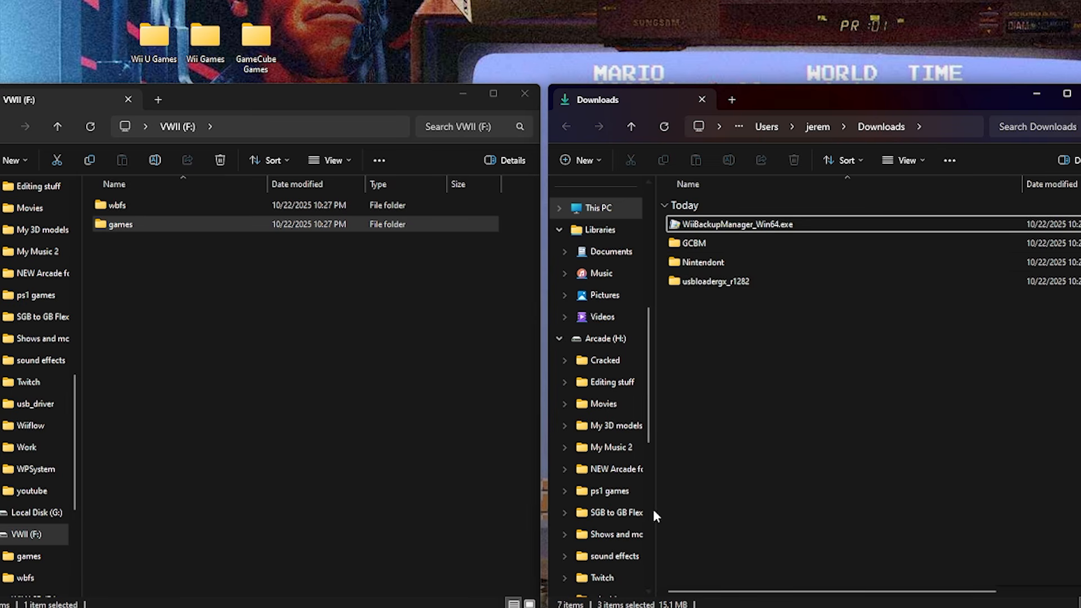
# Open WII U SD (B:) in a new File Explorer window placed beside the Downloads window.
pyautogui.rightClick(691, 607)
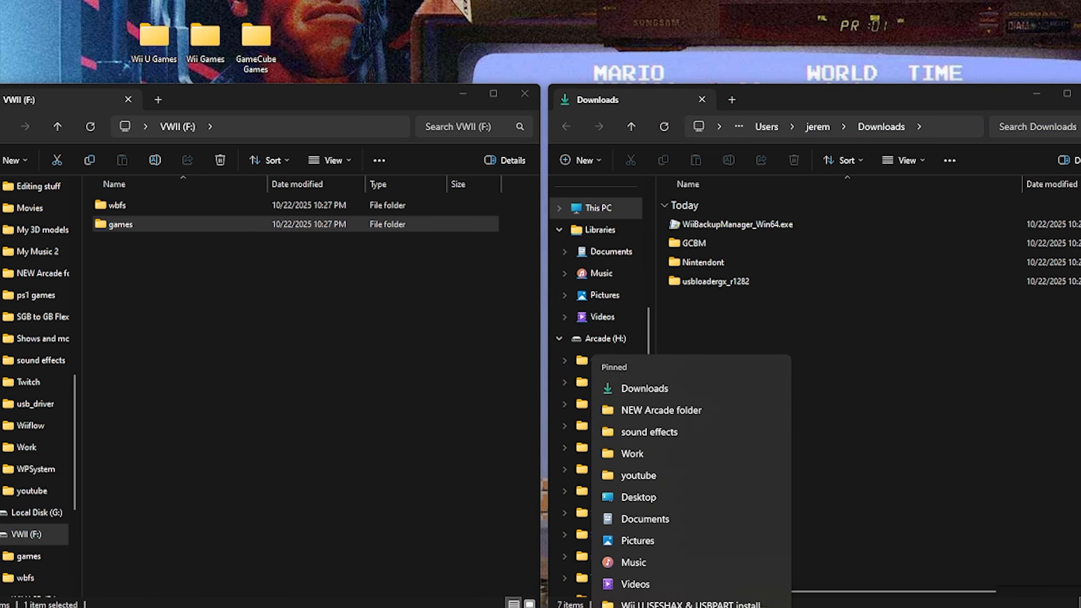
pyautogui.click(691, 607)
pyautogui.moveTo(814, 119); pyautogui.dragTo(221, 99)
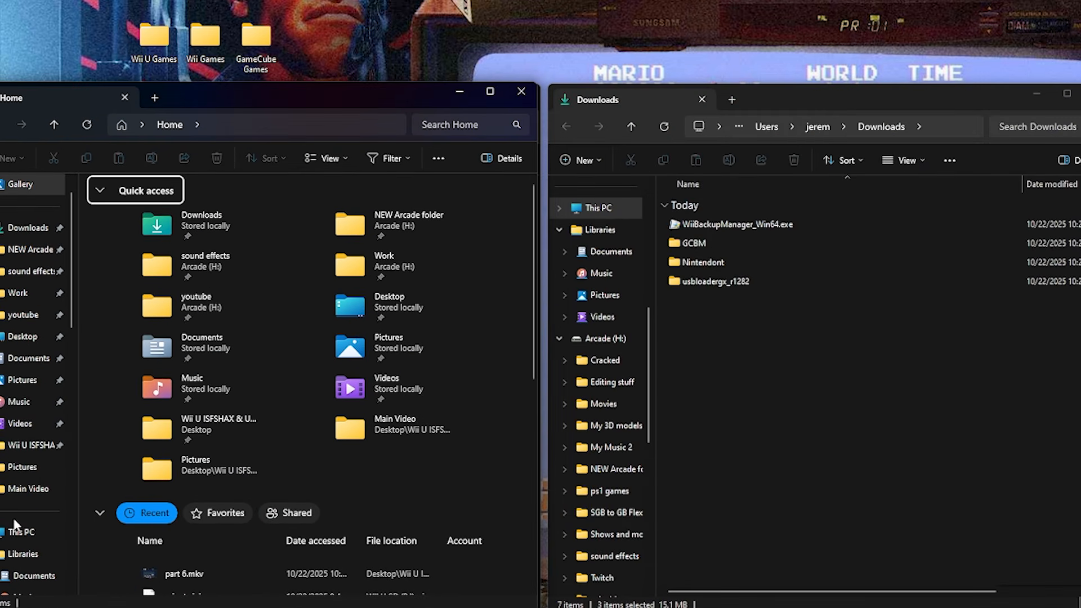
pyautogui.click(17, 532)
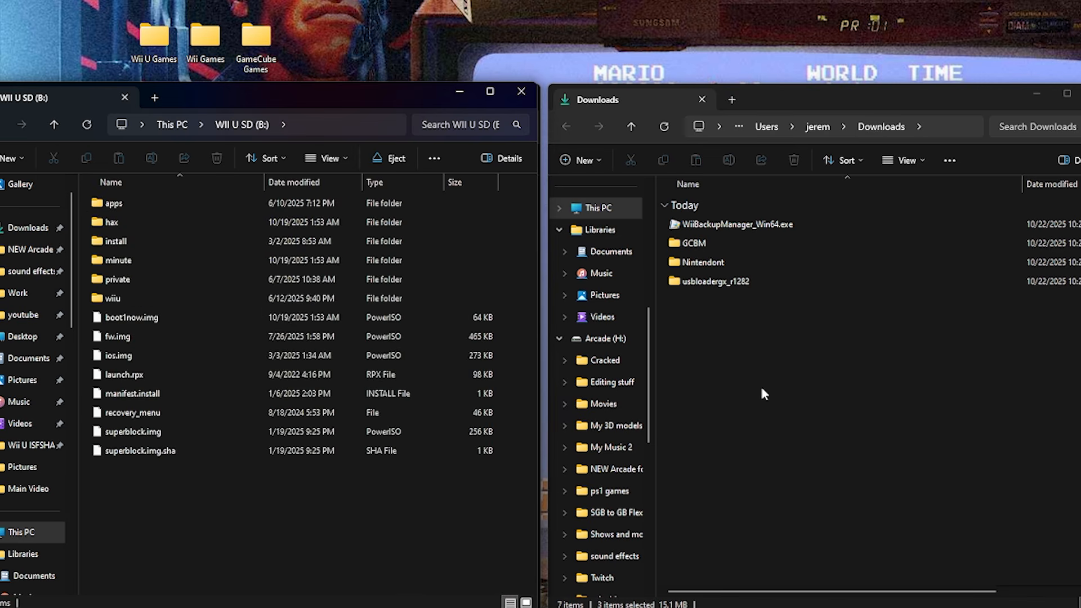
# Copy the apps folder from usbloadergx_r1282 to the root of WII U SD (B:) and delete the extracted usbloadergx_r1282 folder.
pyautogui.doubleClick(678, 282)
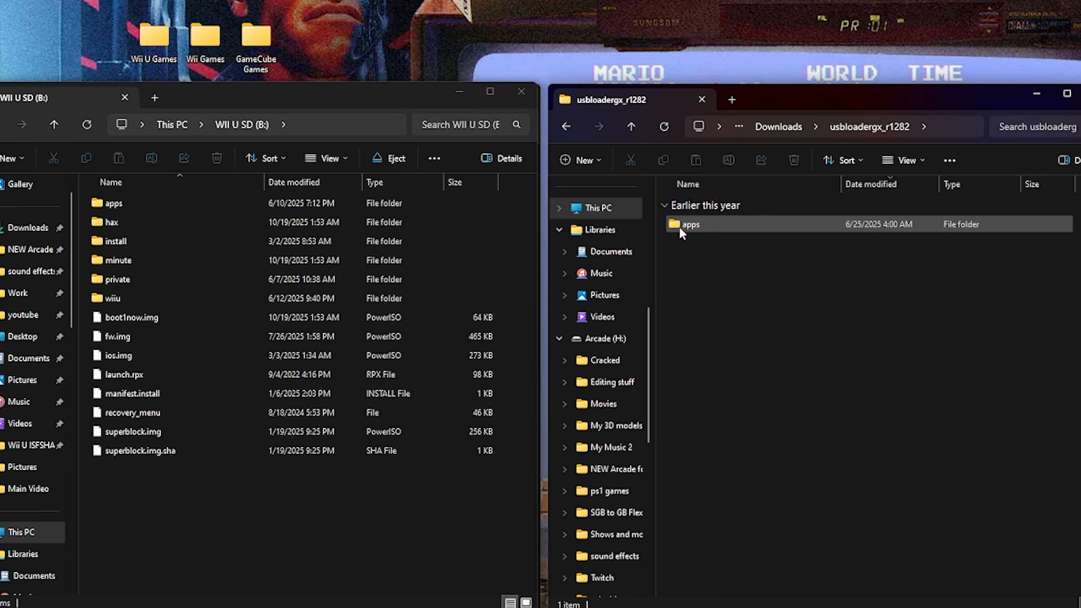
pyautogui.moveTo(680, 225); pyautogui.dragTo(205, 514)
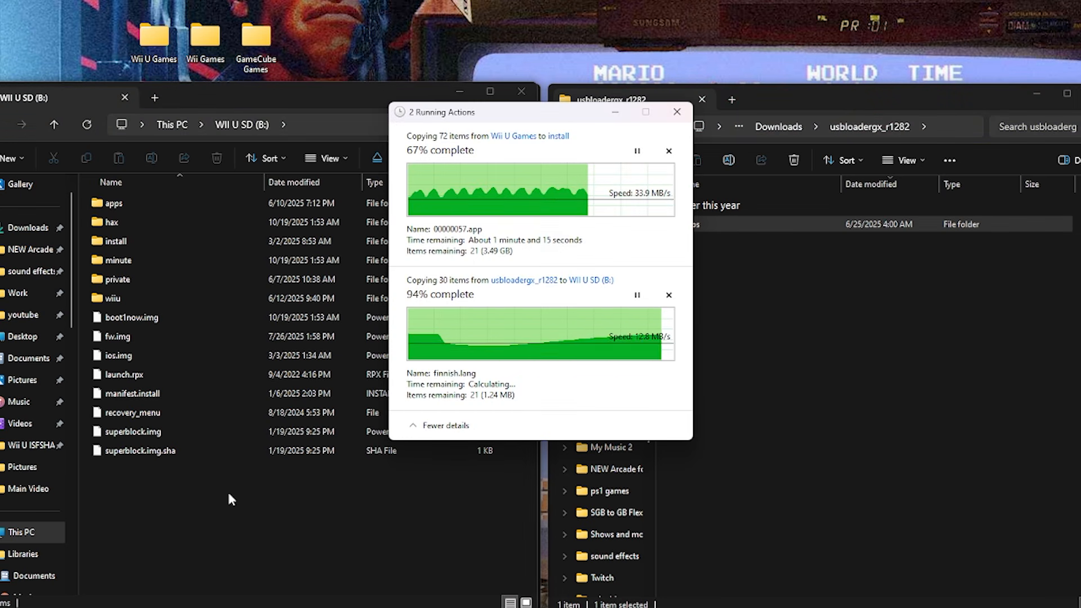
pyautogui.click(904, 93)
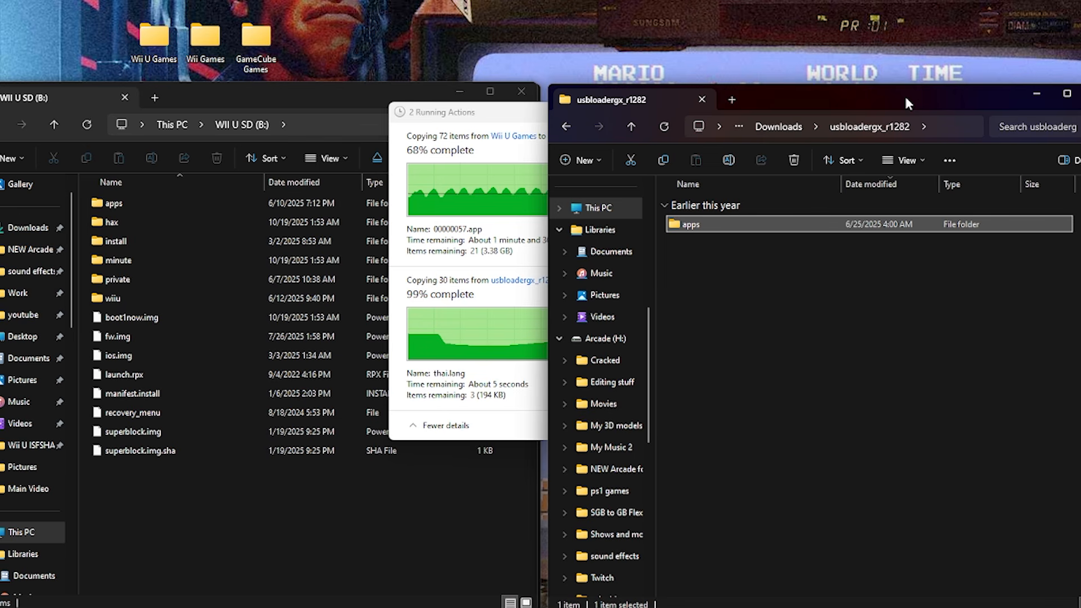
pyautogui.click(565, 129)
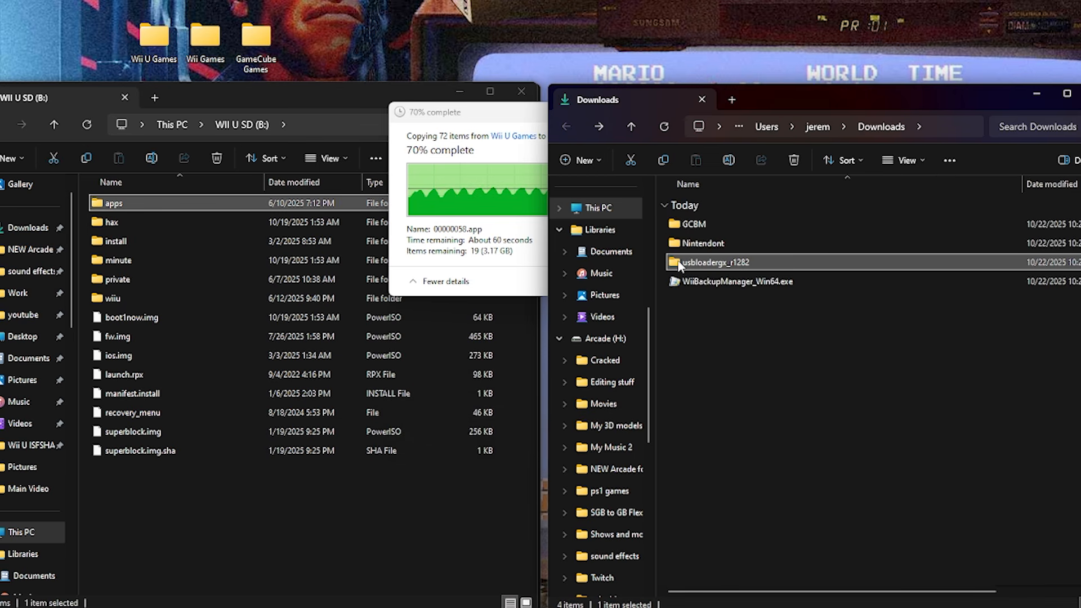
pyautogui.press('Delete')
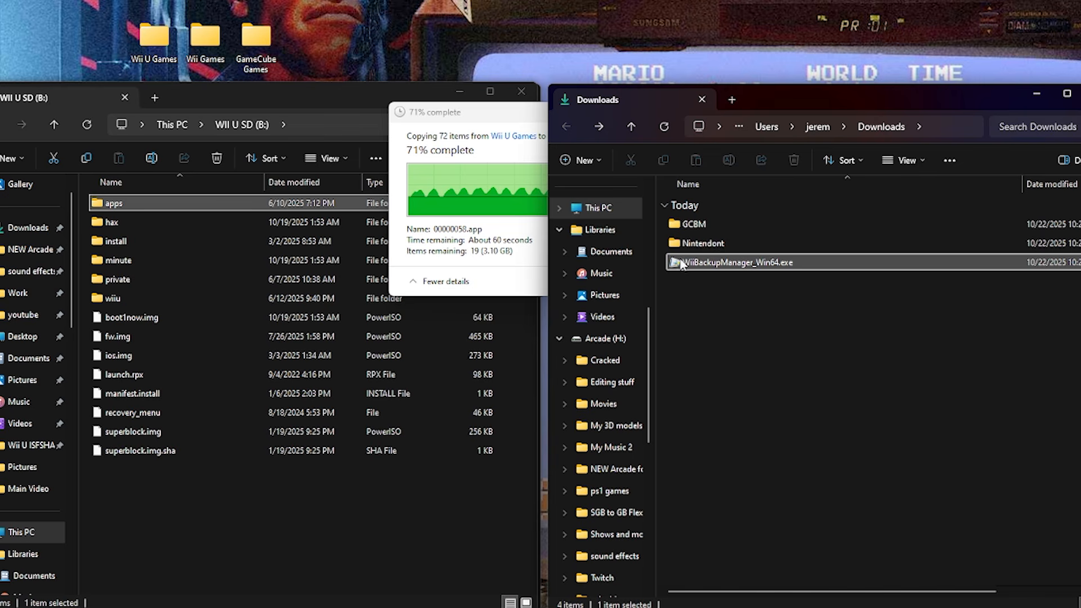
# Copy Nintendont's apps and controllers folders to the root of WII U SD (B:) and delete the Nintendont folder from Downloads.
pyautogui.doubleClick(674, 248)
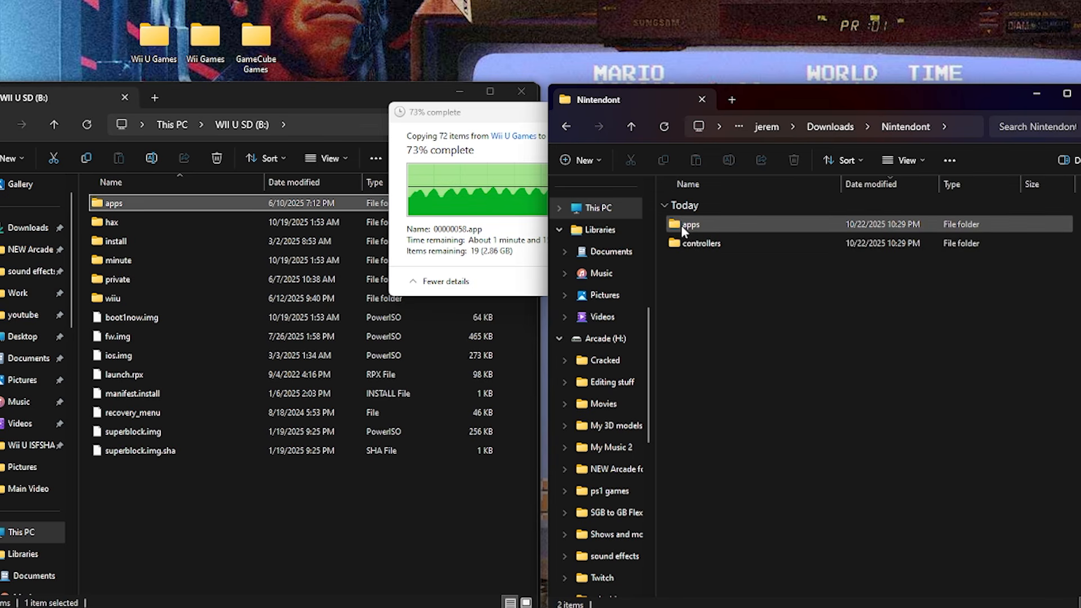
pyautogui.moveTo(681, 290); pyautogui.dragTo(151, 515)
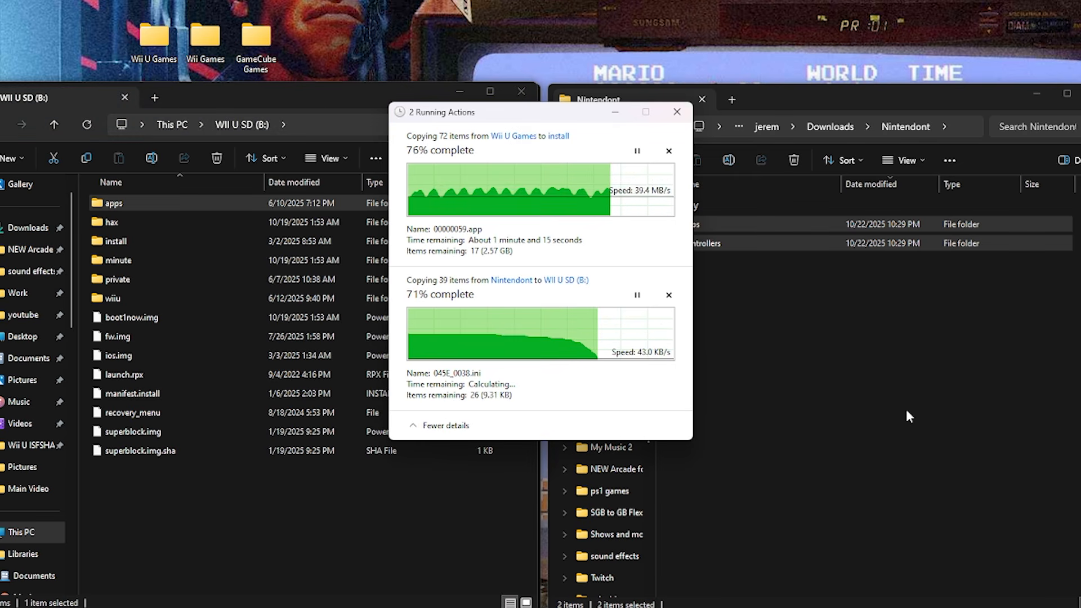
pyautogui.click(892, 345)
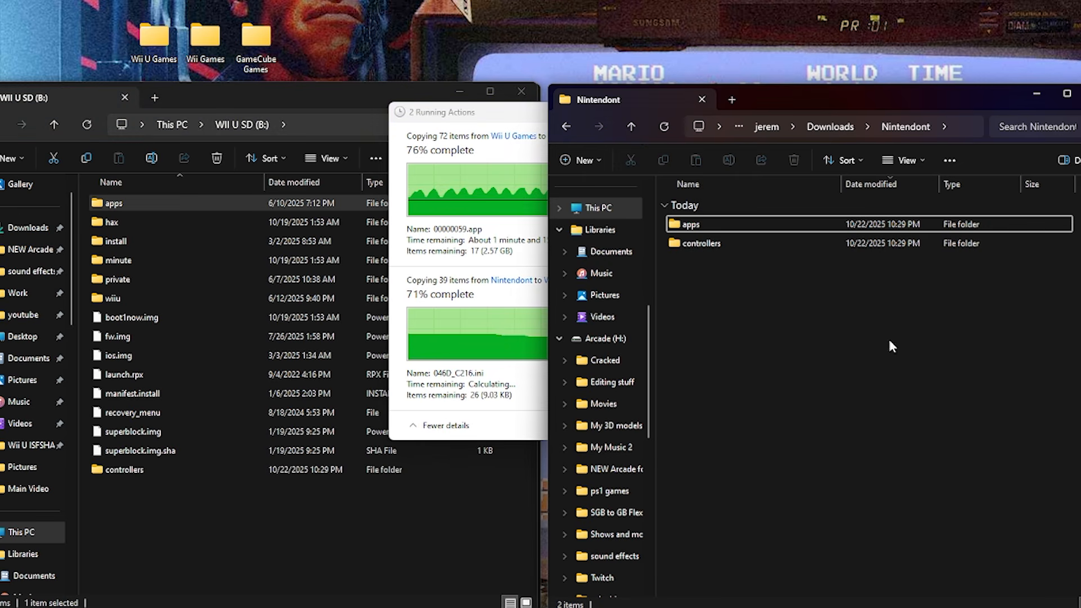
pyautogui.click(567, 125)
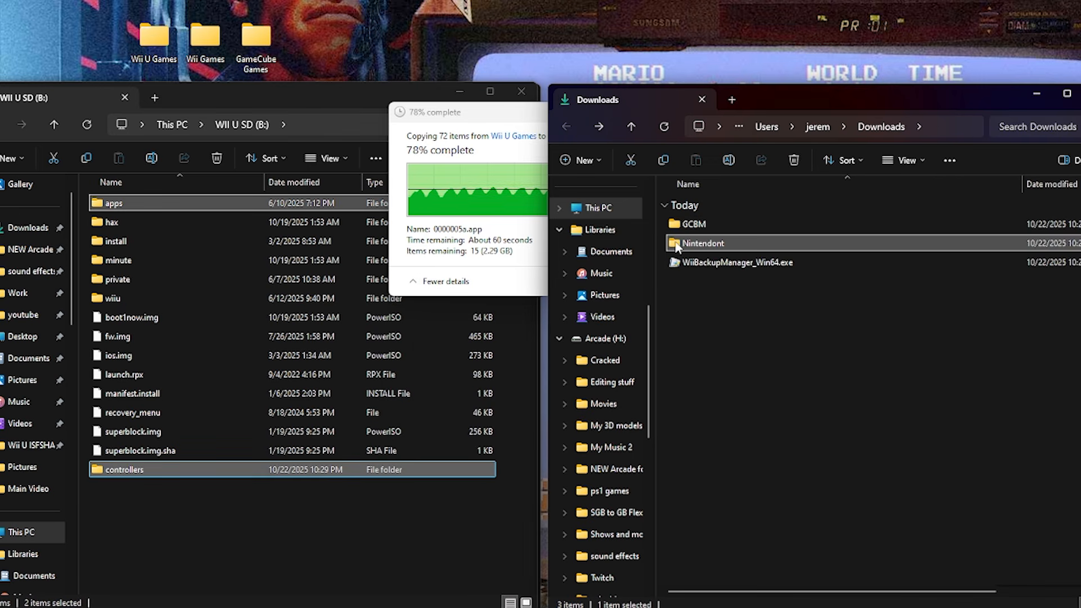
pyautogui.press('Delete')
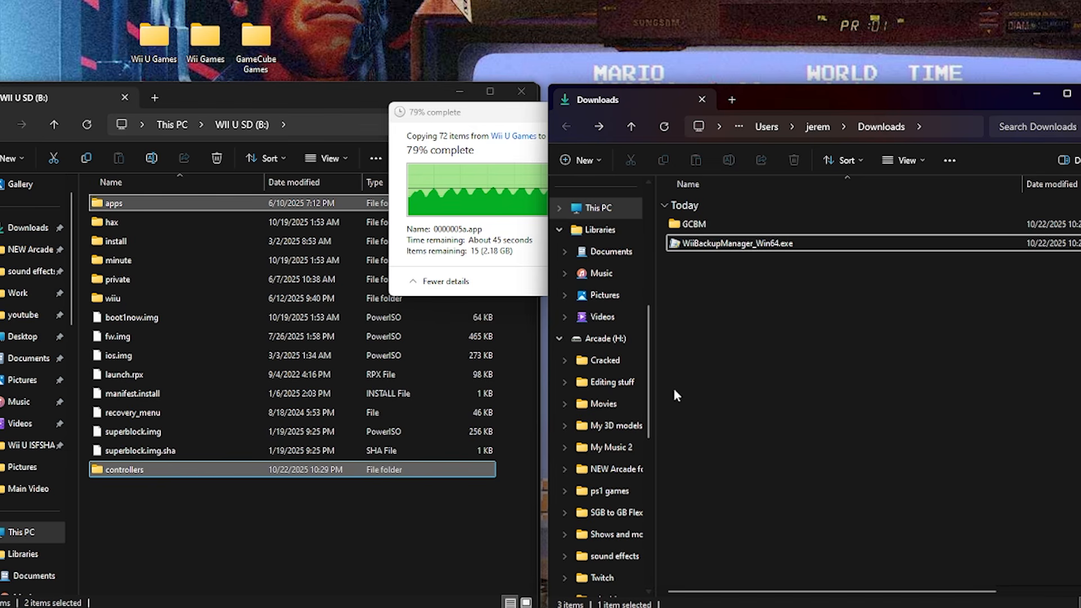
# Close the WII U SD (B:) window and launch WiiBackupManager_Win64.exe from Downloads.
pyautogui.click(238, 91)
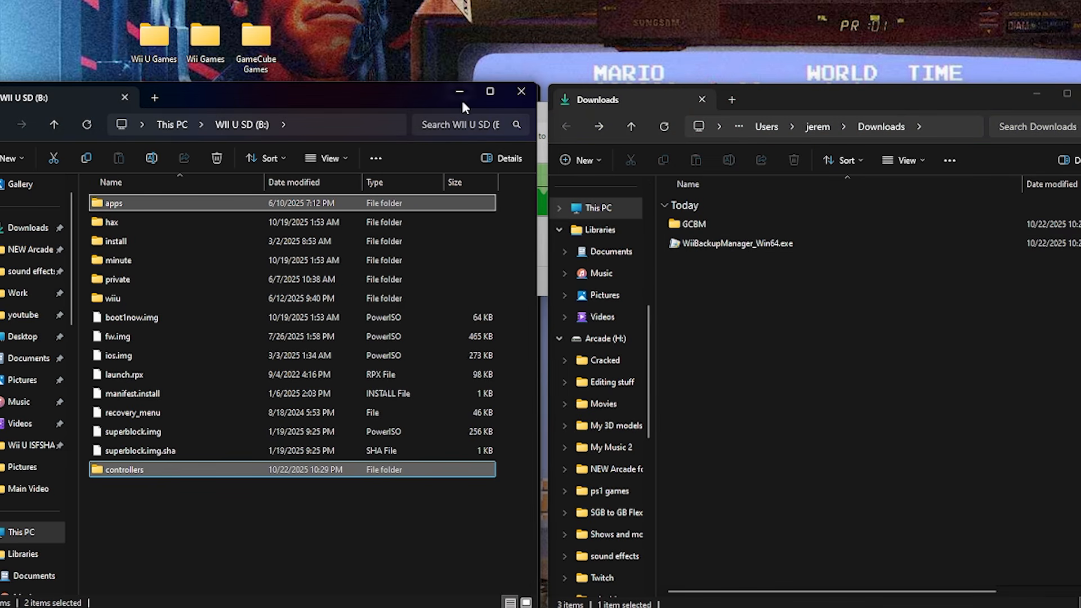
pyautogui.click(519, 95)
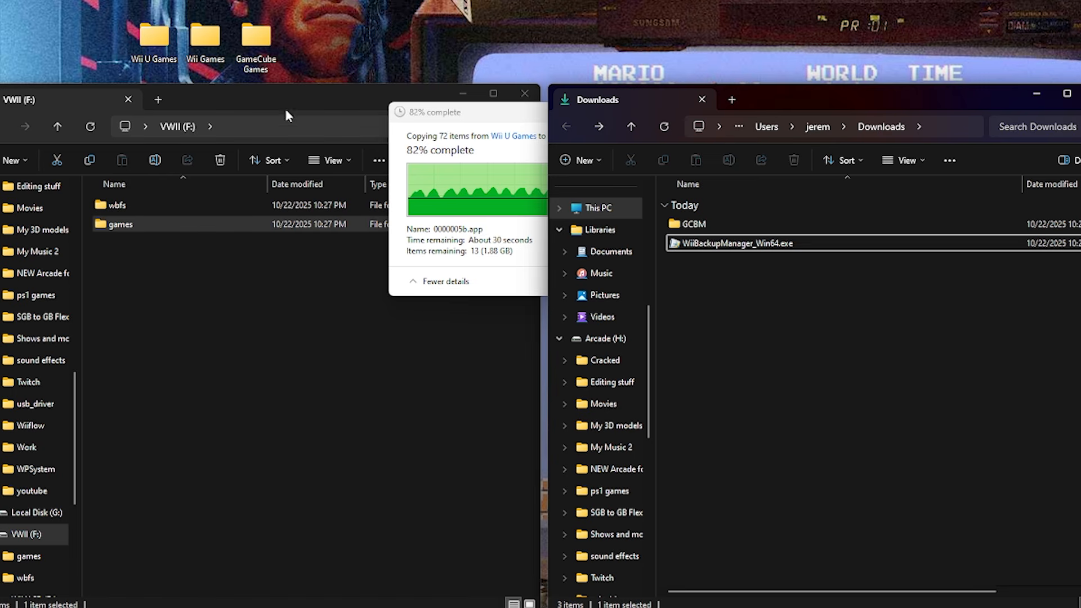
pyautogui.doubleClick(706, 244)
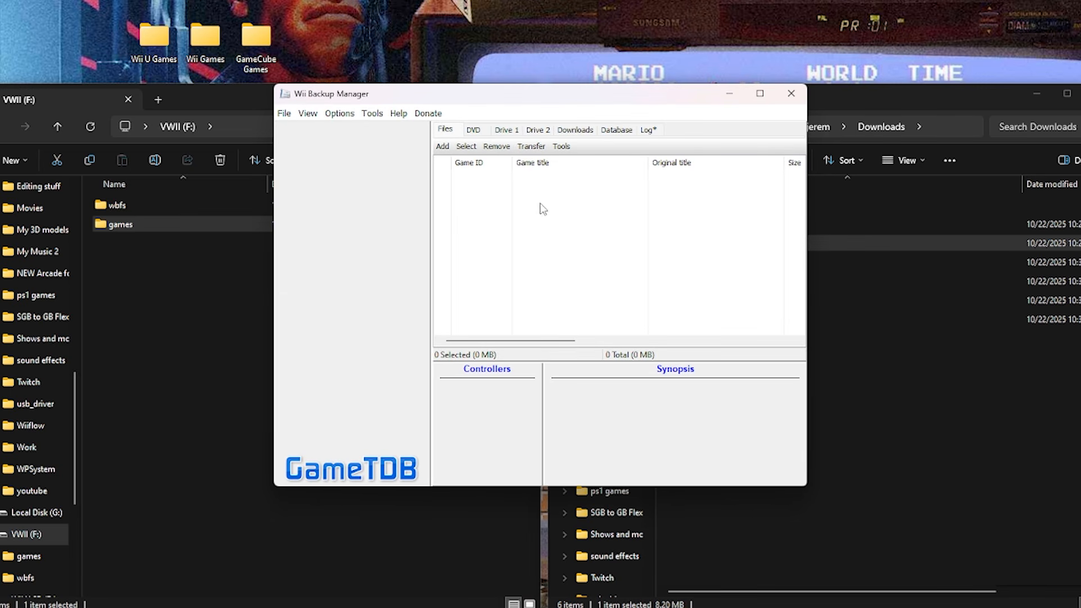
# Add the desktop's Wii Games folder to the Wii Backup Manager file list.
pyautogui.click(442, 147)
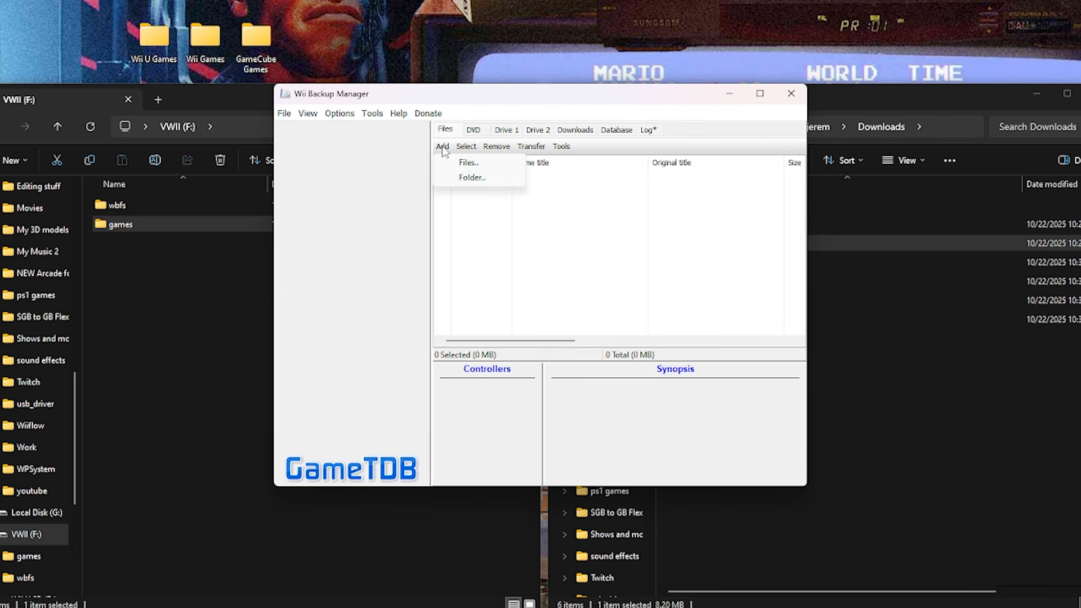
pyautogui.click(468, 178)
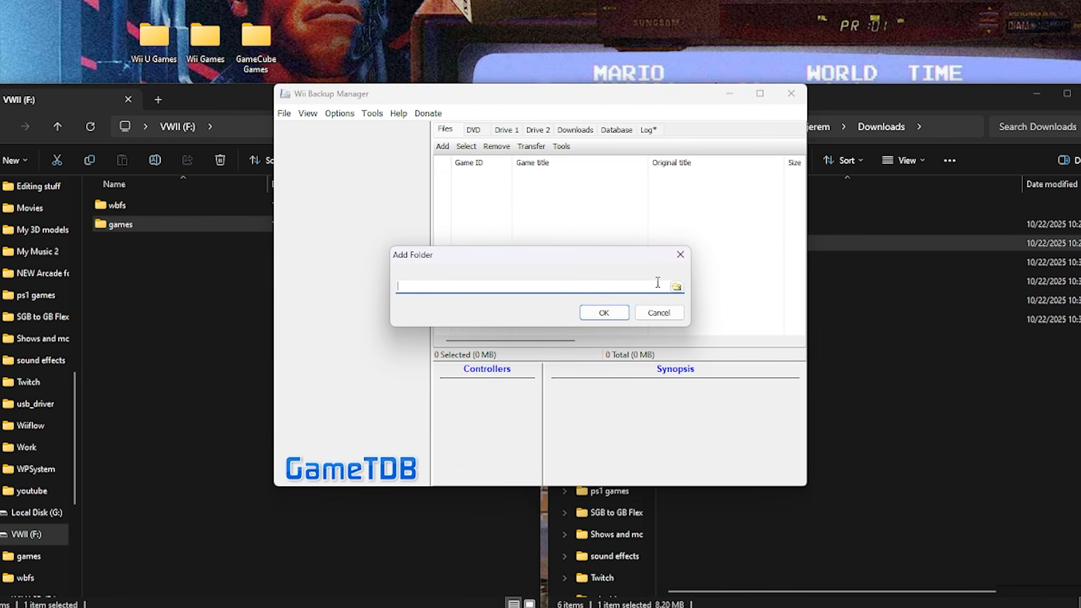
pyautogui.click(677, 287)
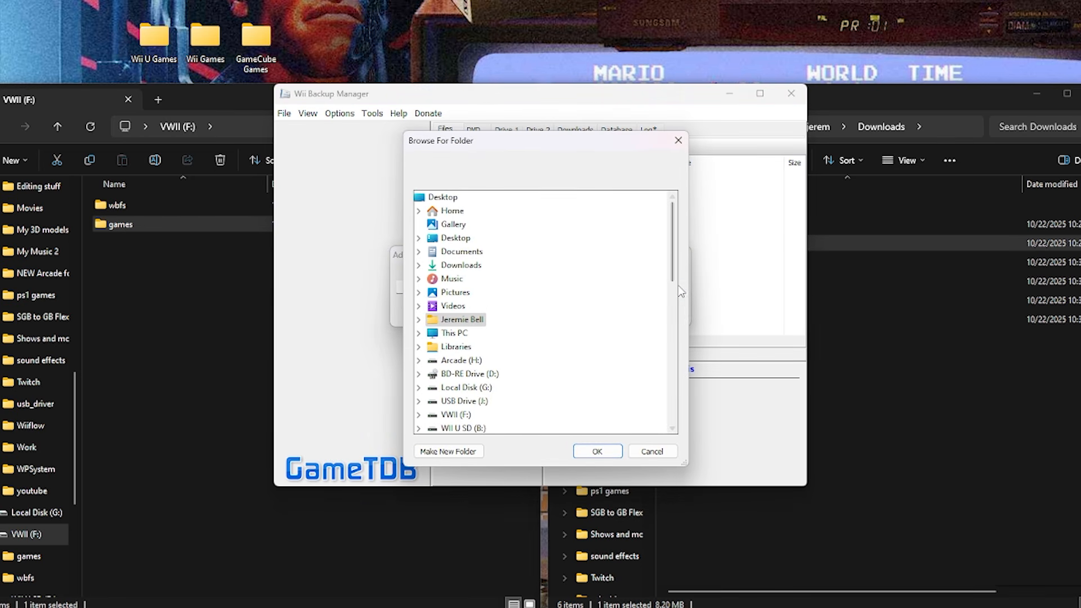
pyautogui.scroll(-2, 496, 311)
pyautogui.scroll(-9, 496, 311)
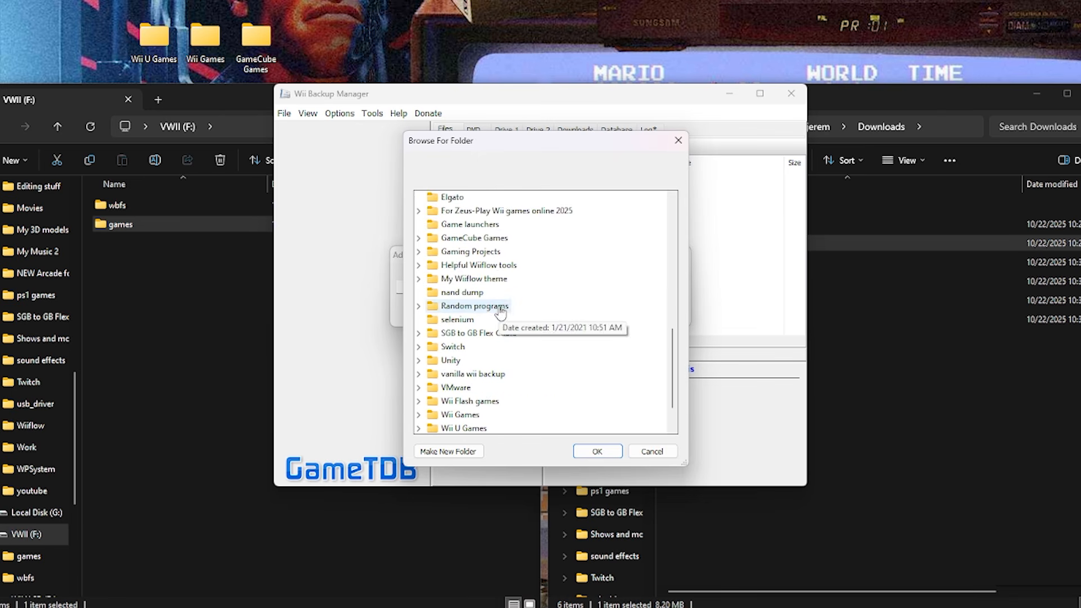
pyautogui.doubleClick(457, 375)
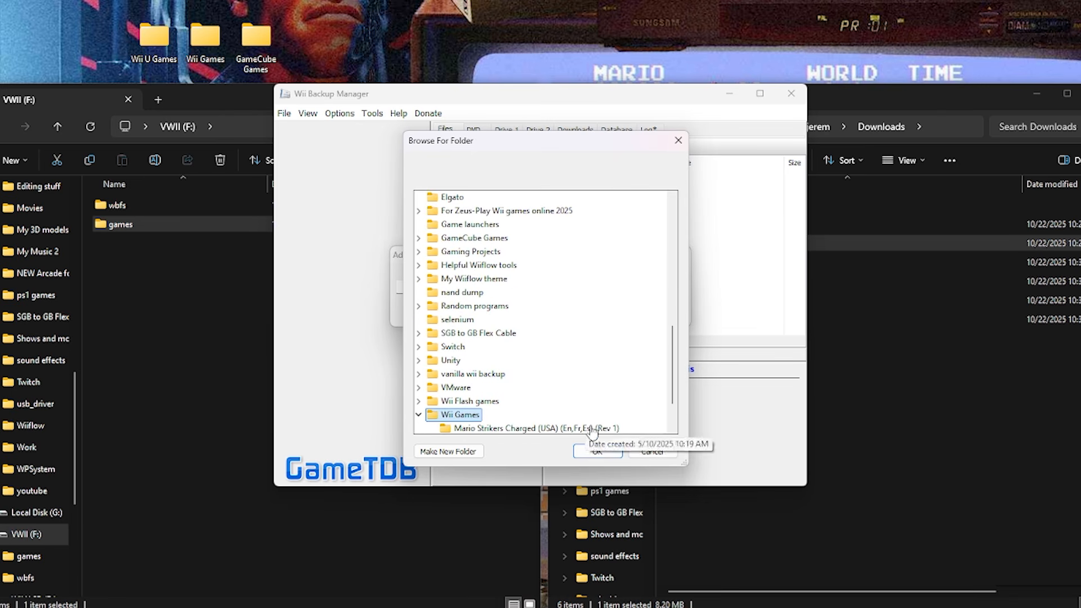
pyautogui.click(595, 452)
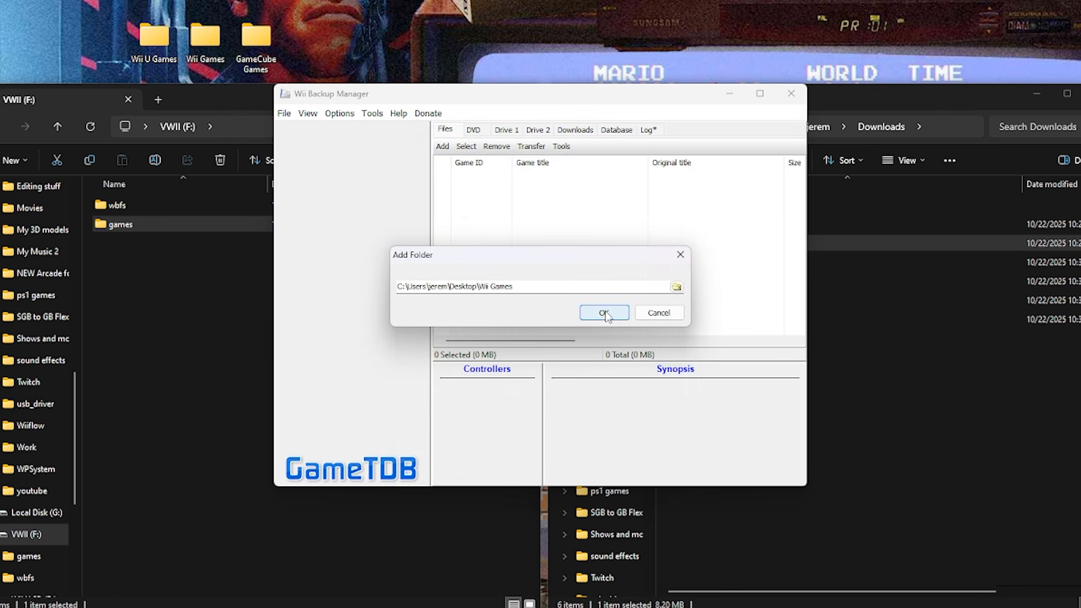
pyautogui.click(605, 313)
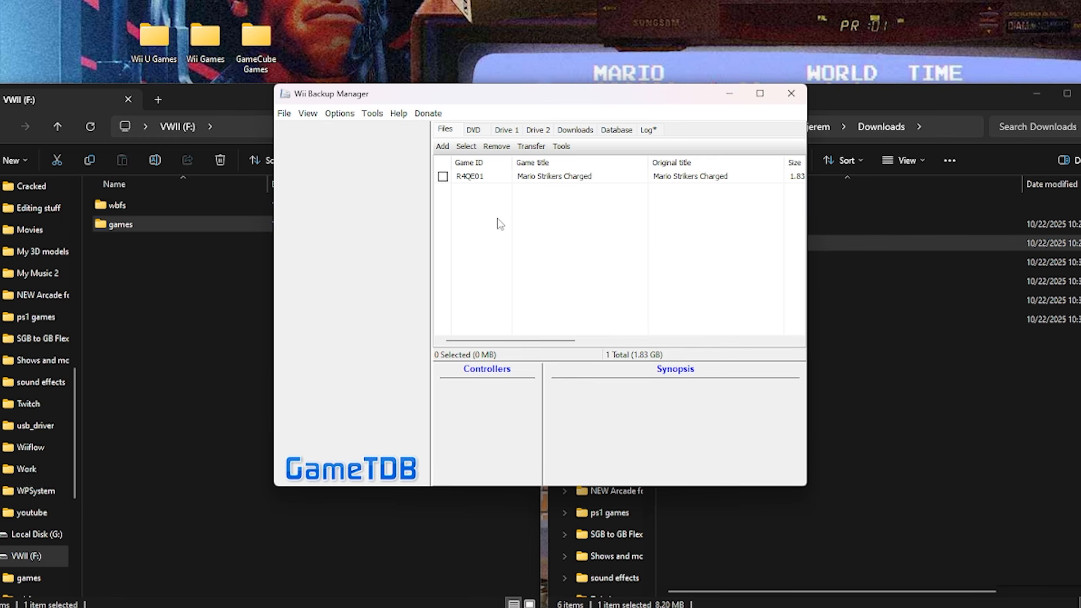
# Transfer Mario Strikers Charged as a WBFS file into the wbfs folder on VWII (F:).
pyautogui.click(443, 176)
pyautogui.click(466, 146)
pyautogui.click(479, 163)
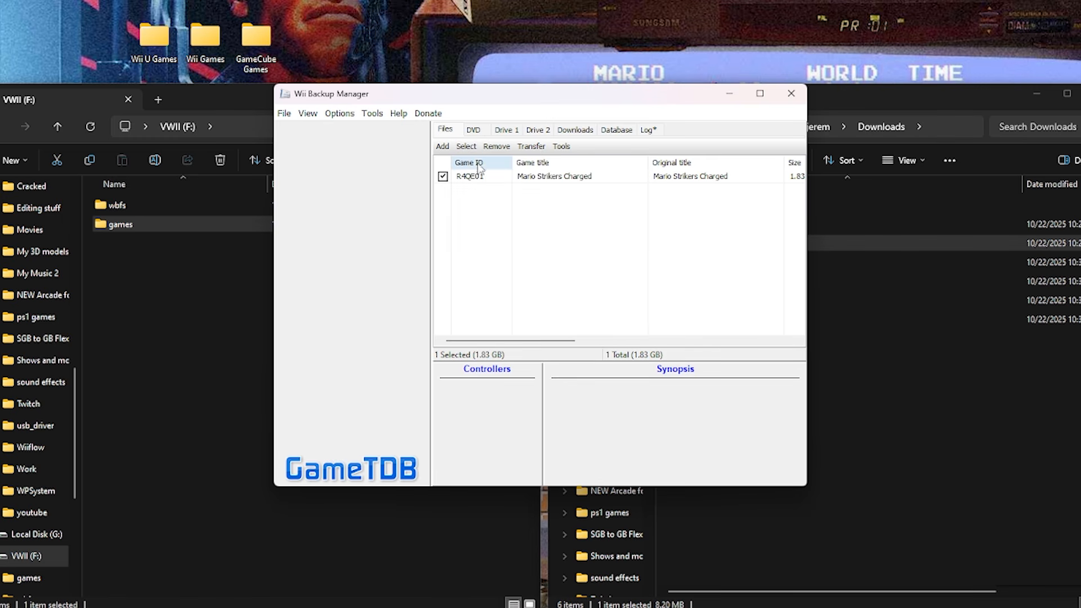
pyautogui.click(531, 147)
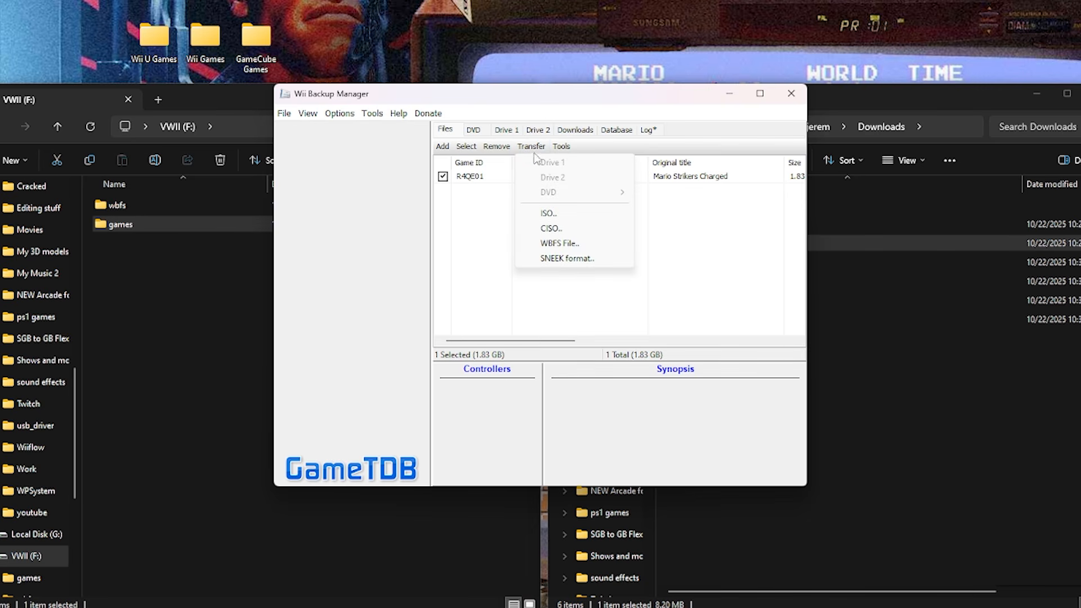
pyautogui.click(566, 244)
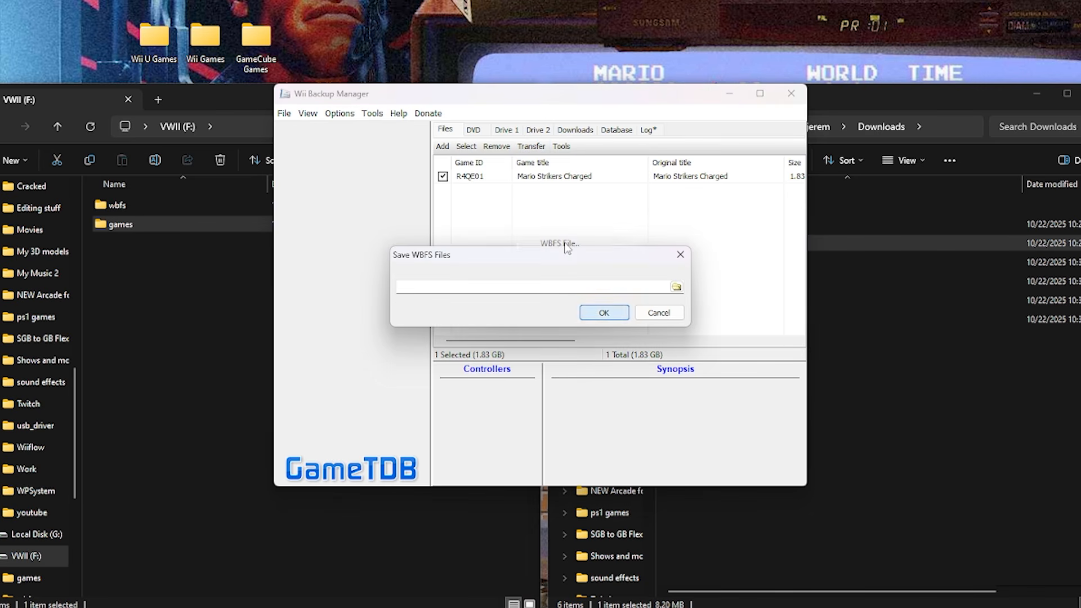
pyautogui.click(676, 288)
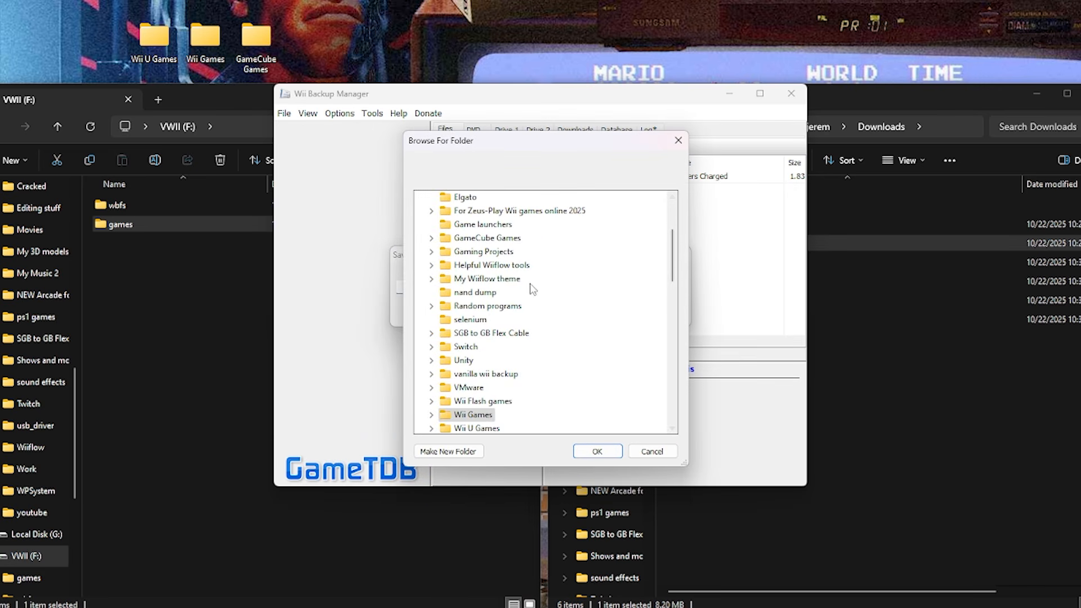
pyautogui.scroll(-20, 538, 290)
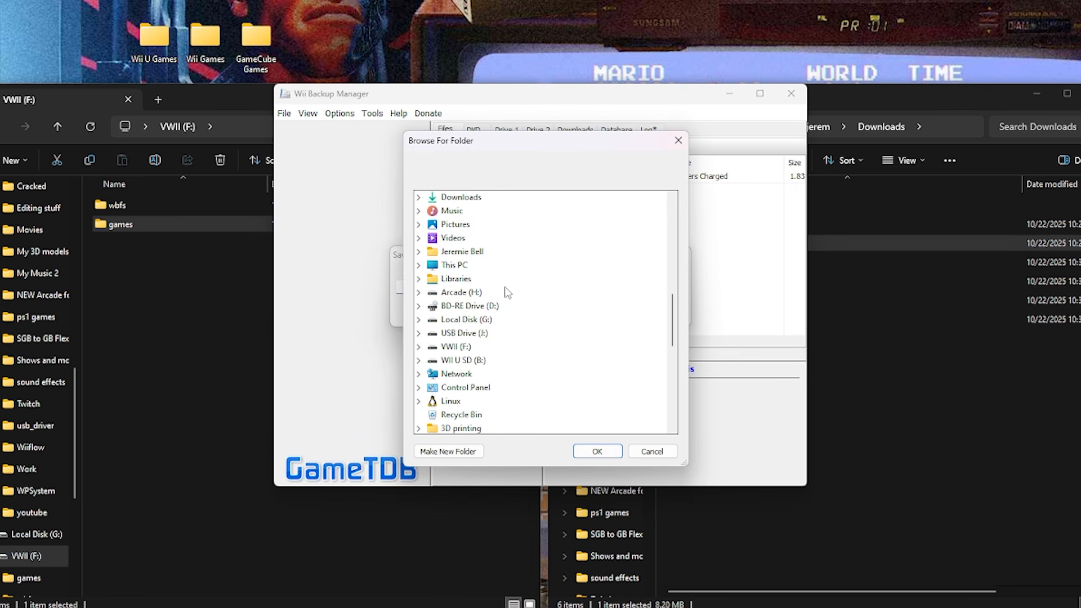
pyautogui.scroll(10, 513, 288)
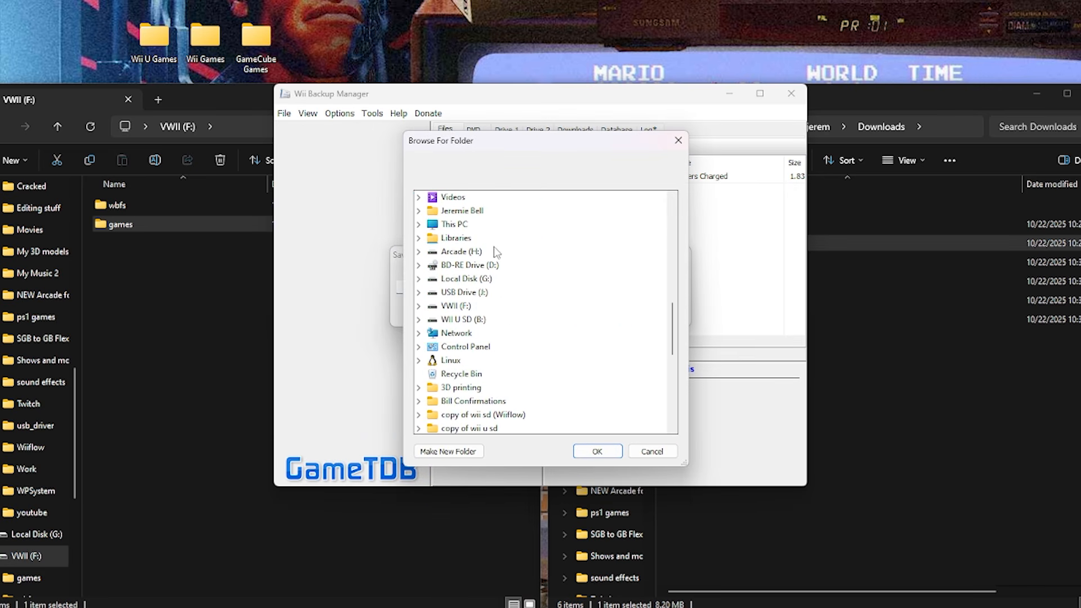
pyautogui.click(451, 309)
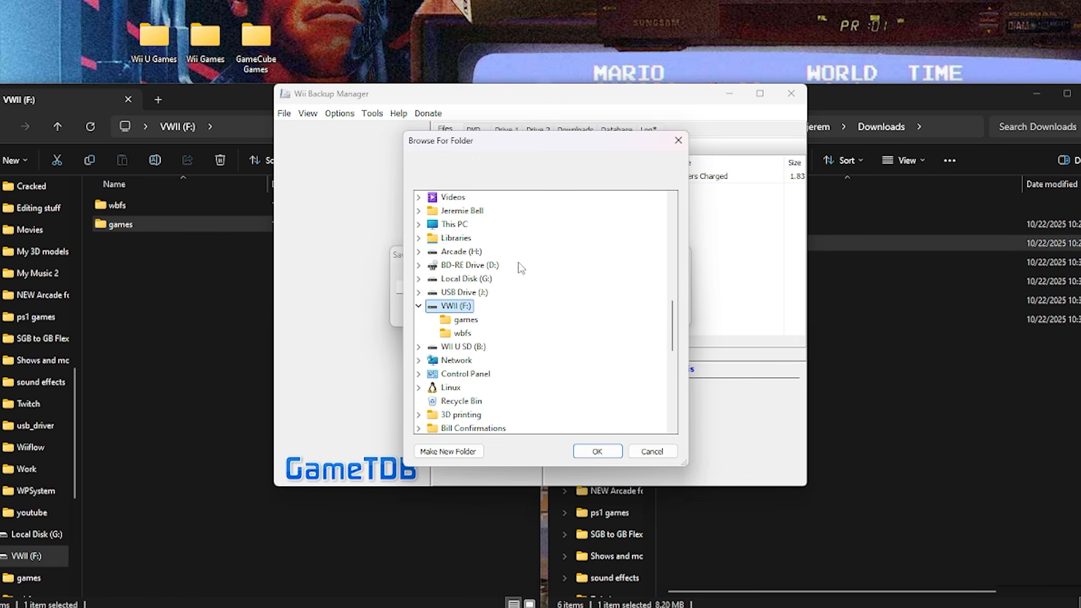
pyautogui.click(454, 335)
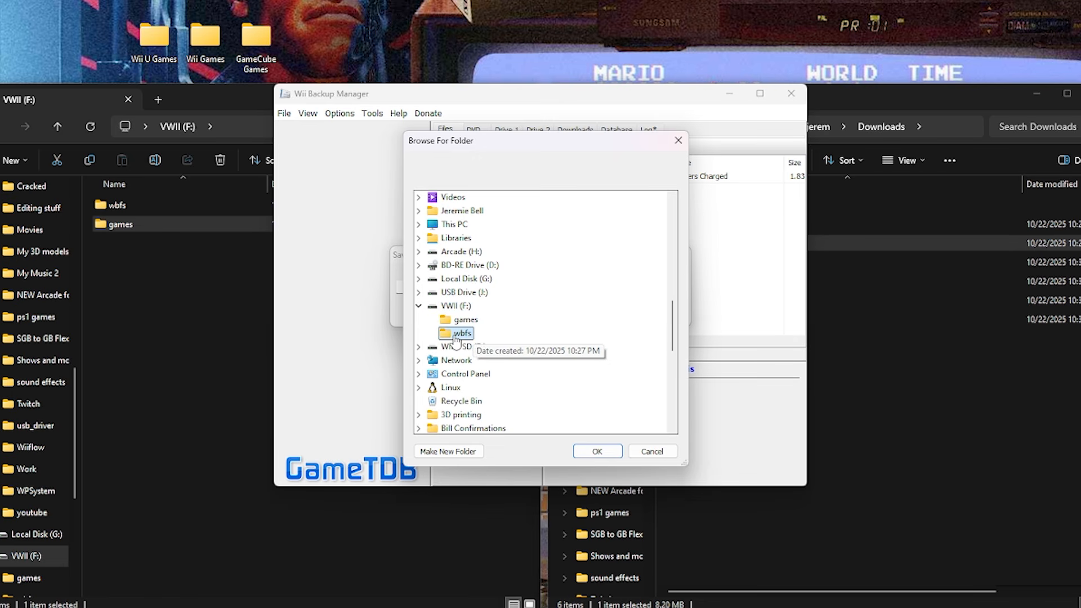
pyautogui.click(597, 451)
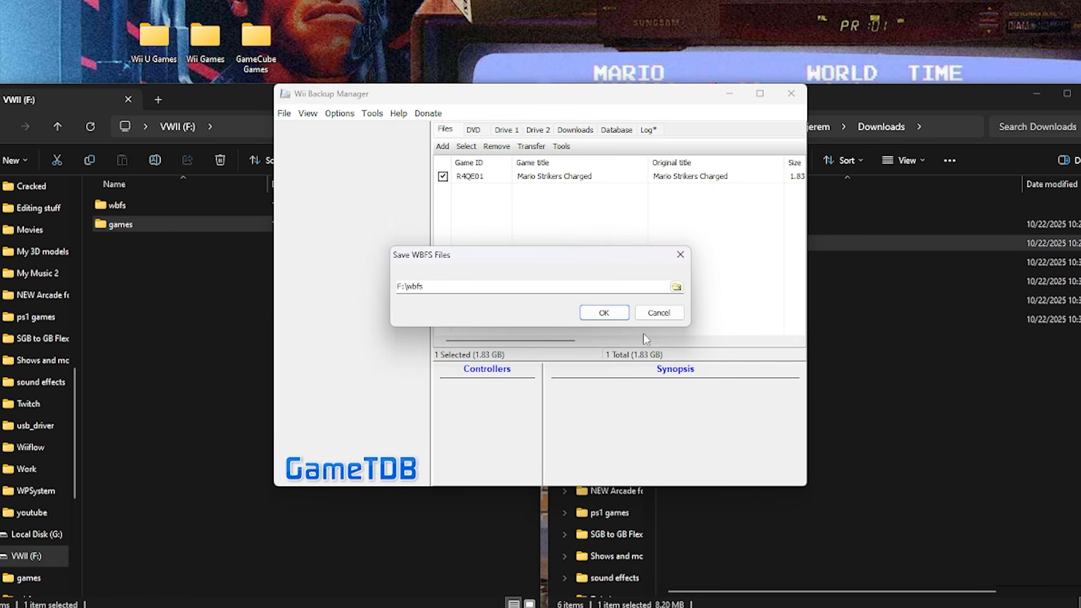
pyautogui.click(604, 313)
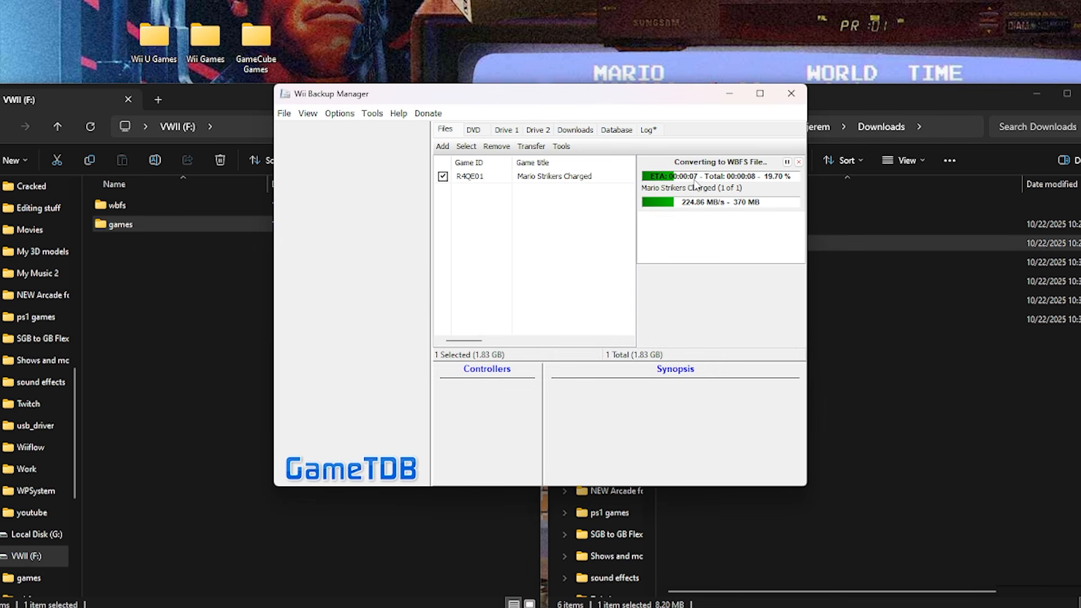
# Minimize Wii Backup Manager and launch GCBM.exe from the GCBM folder in Downloads.
pyautogui.click(729, 97)
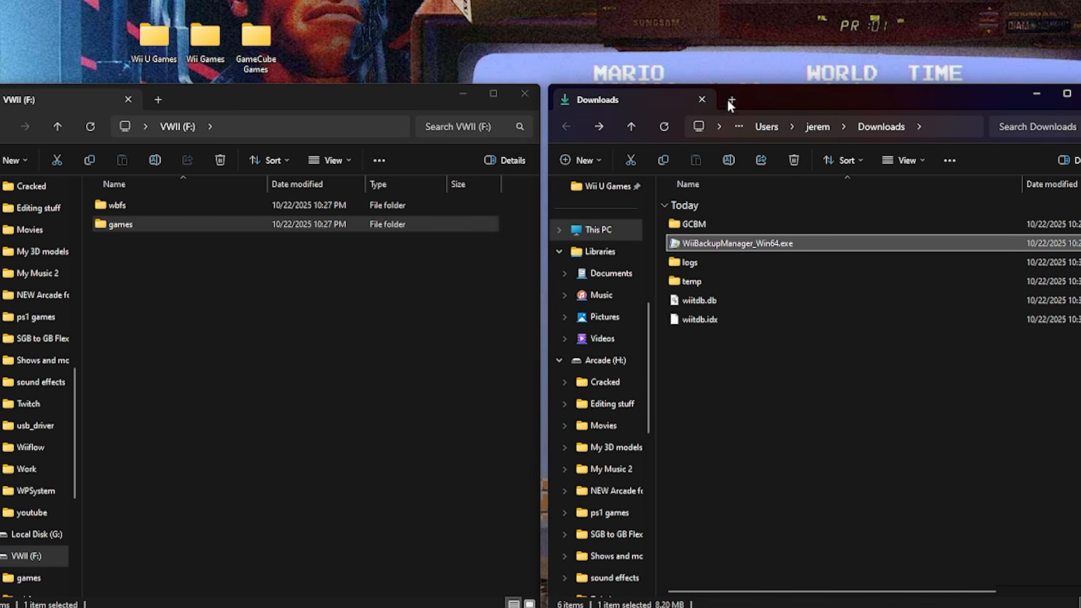
pyautogui.doubleClick(708, 224)
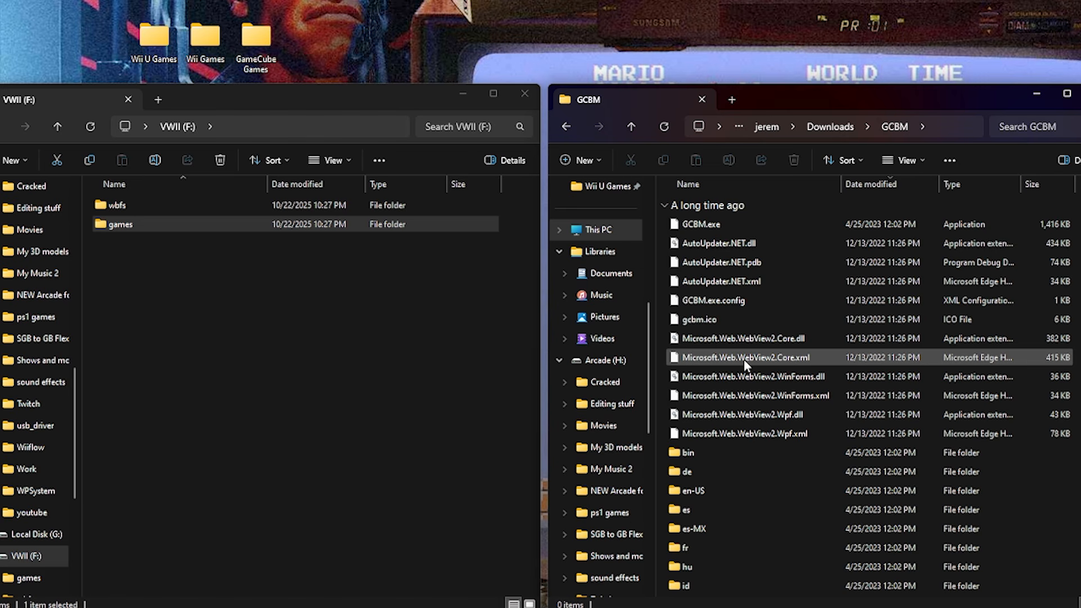
pyautogui.click(691, 224)
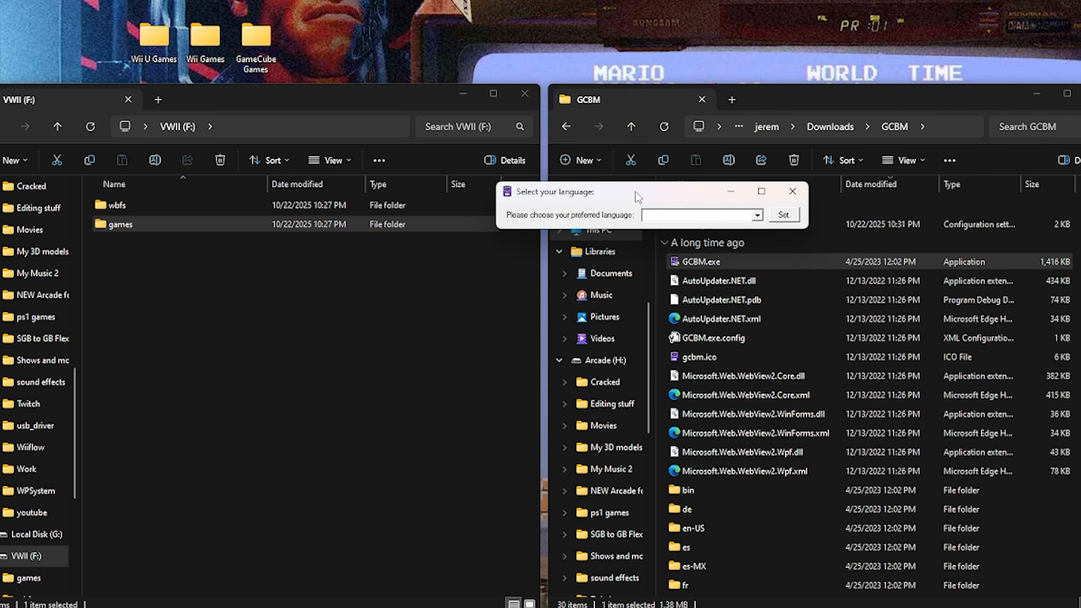
# Set the program language to English (United States) [en-US] and accept the WiiTDB.zip download.
pyautogui.click(753, 214)
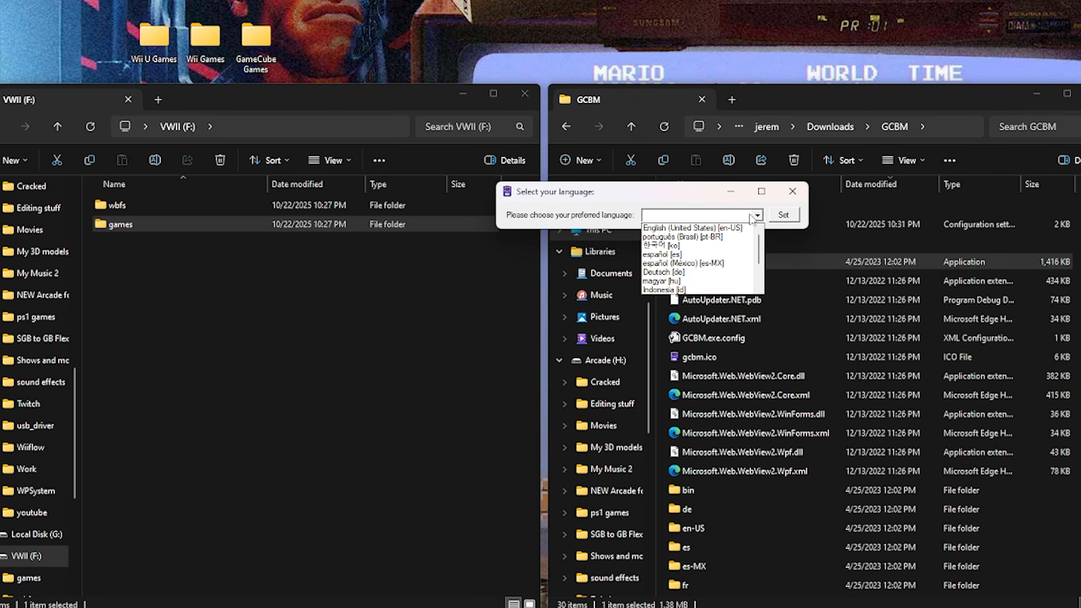
pyautogui.click(691, 228)
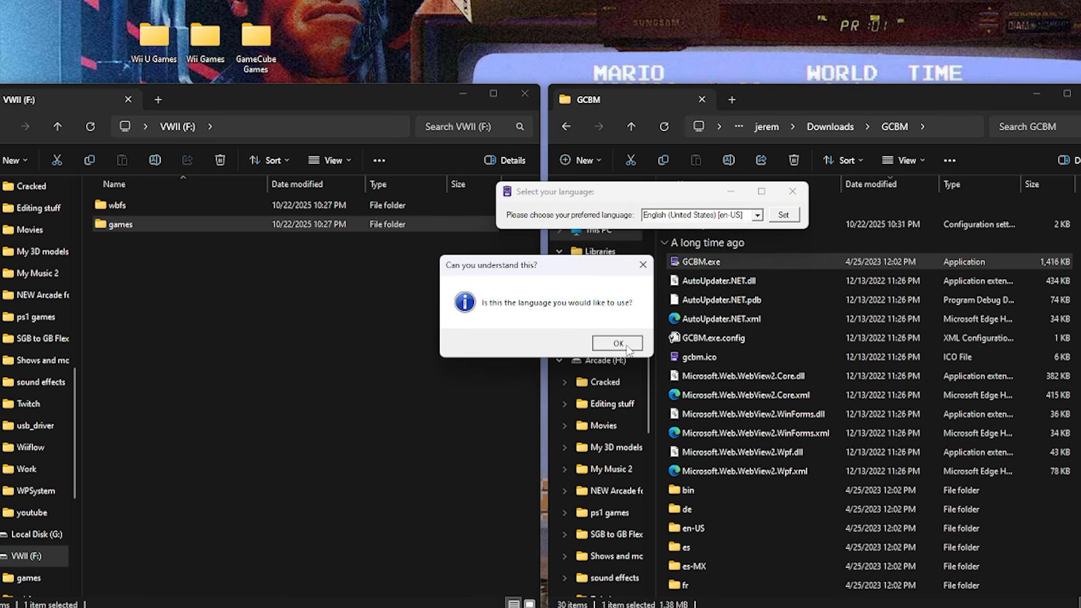
pyautogui.click(618, 341)
pyautogui.click(783, 214)
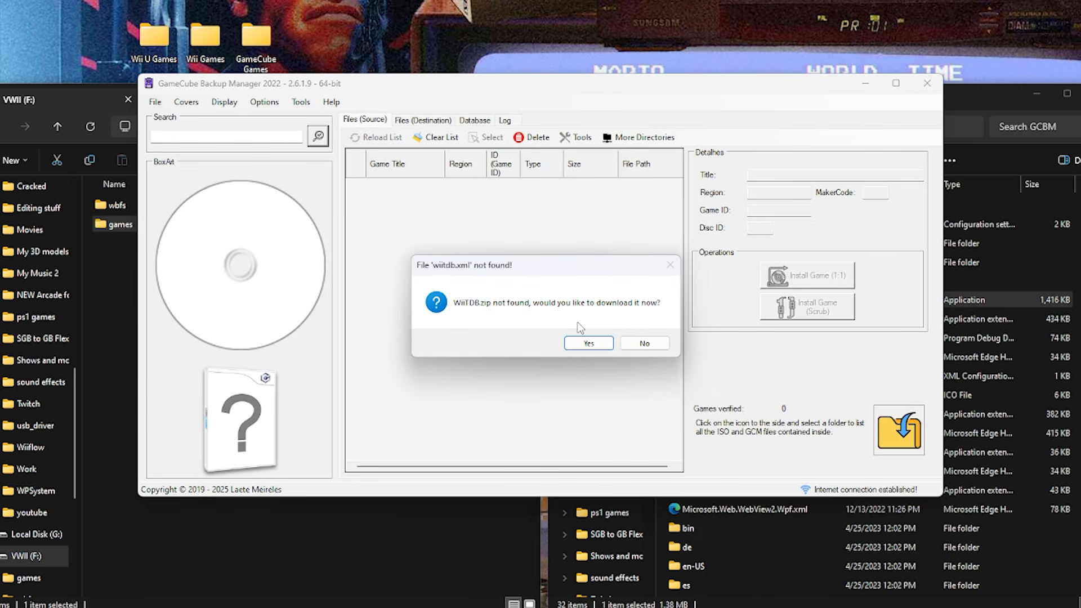
pyautogui.click(589, 344)
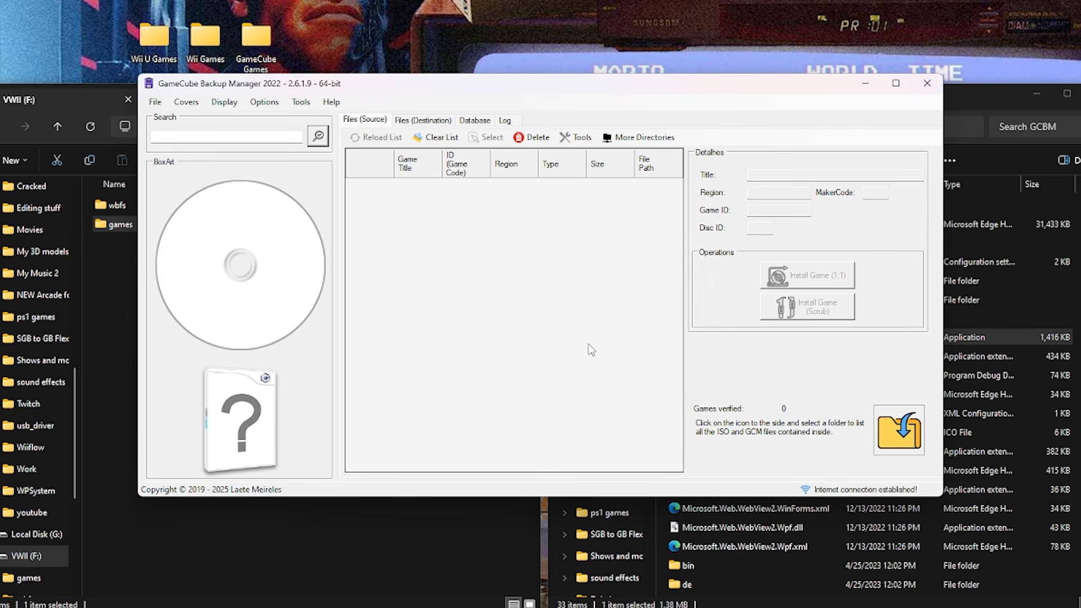
# Set F:\ as the destination drive for the GameCube games.
pyautogui.click(416, 121)
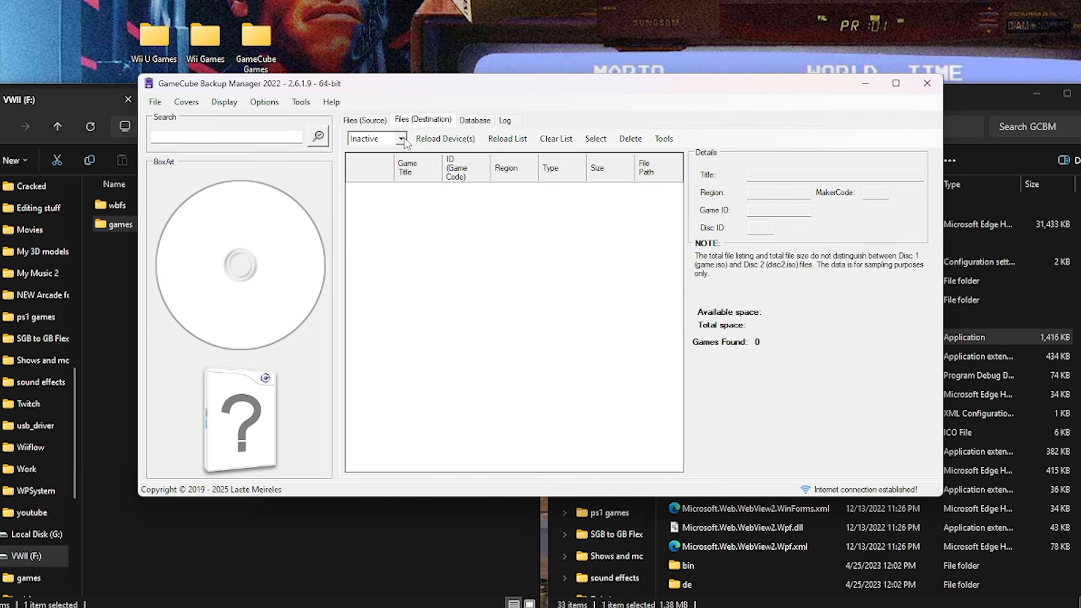
pyautogui.click(402, 139)
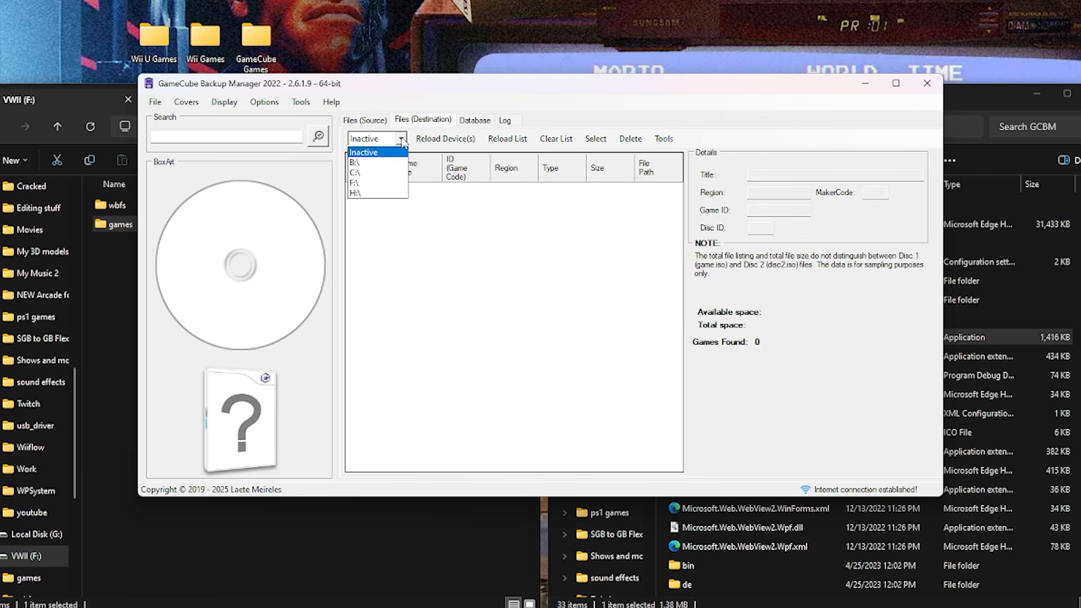
pyautogui.click(364, 184)
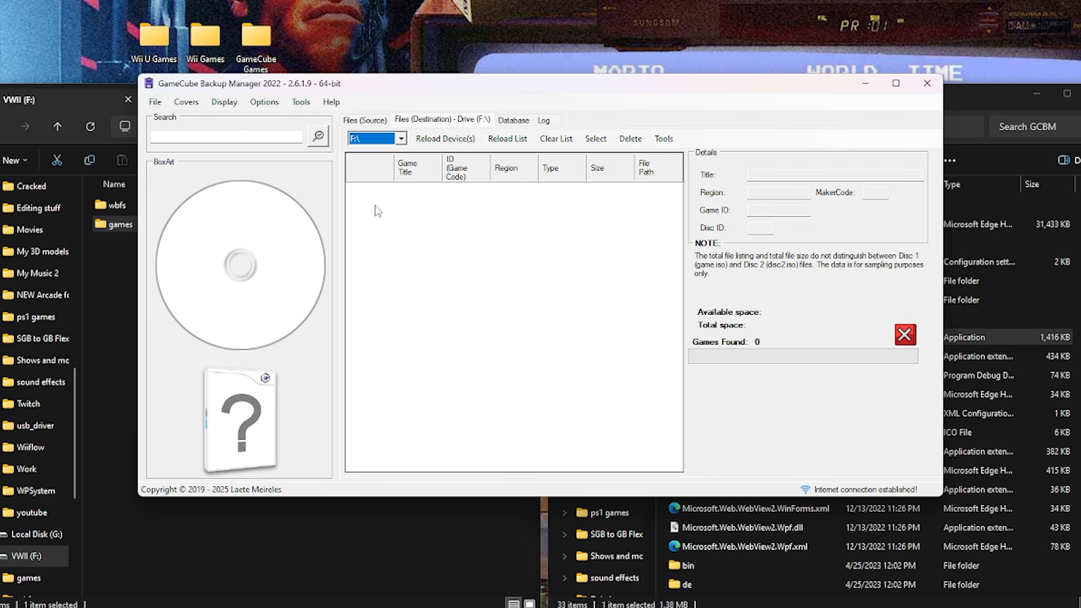
# Add the desktop's GameCube Games folder as the source directory for ISO/GCM files.
pyautogui.click(363, 121)
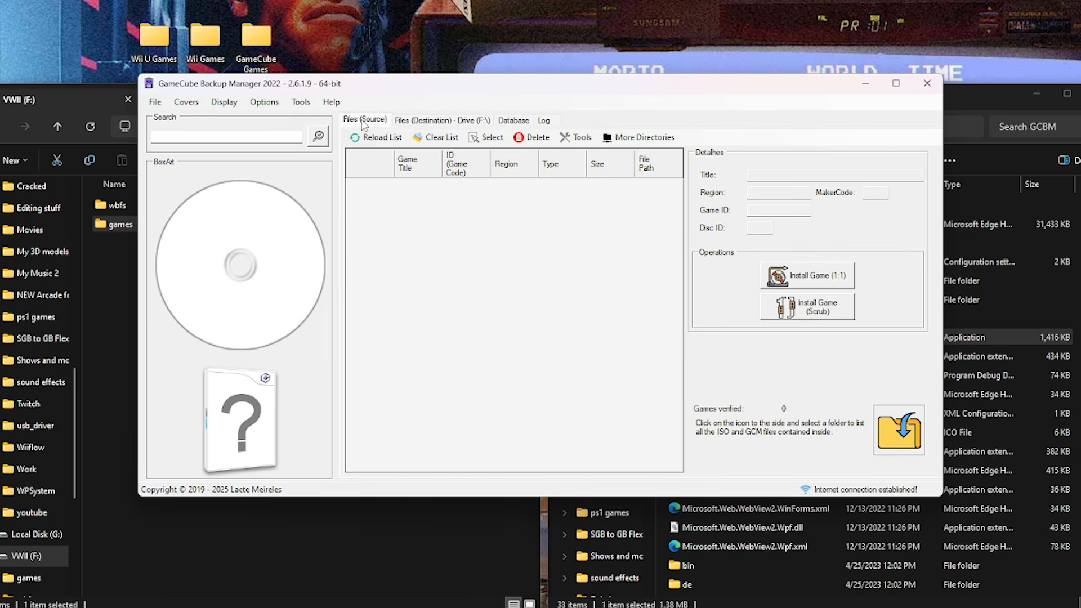
pyautogui.click(643, 139)
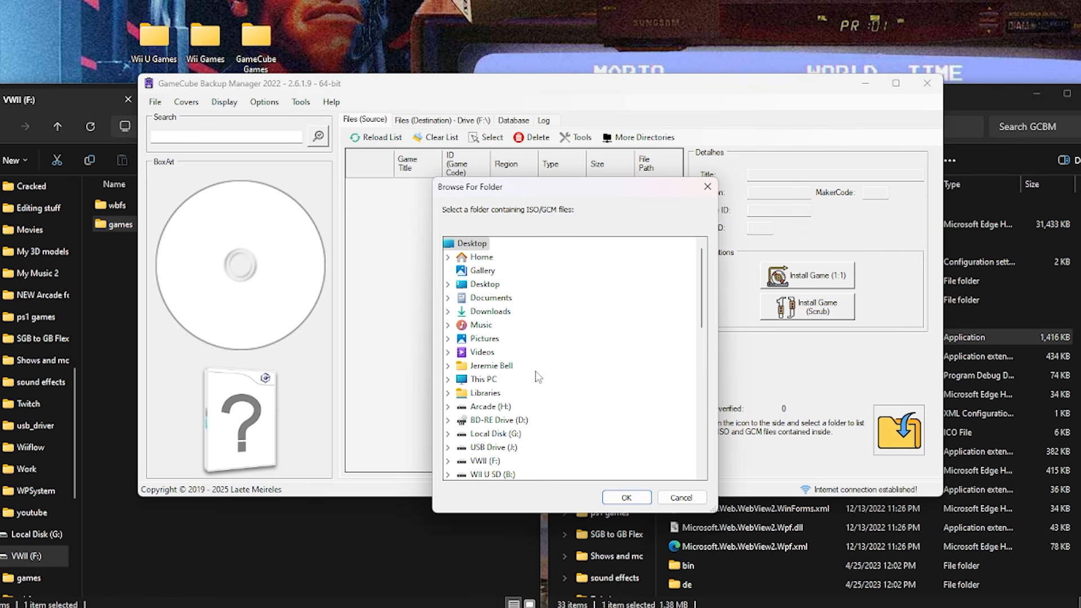
pyautogui.scroll(-5, 537, 376)
pyautogui.scroll(-5, 538, 376)
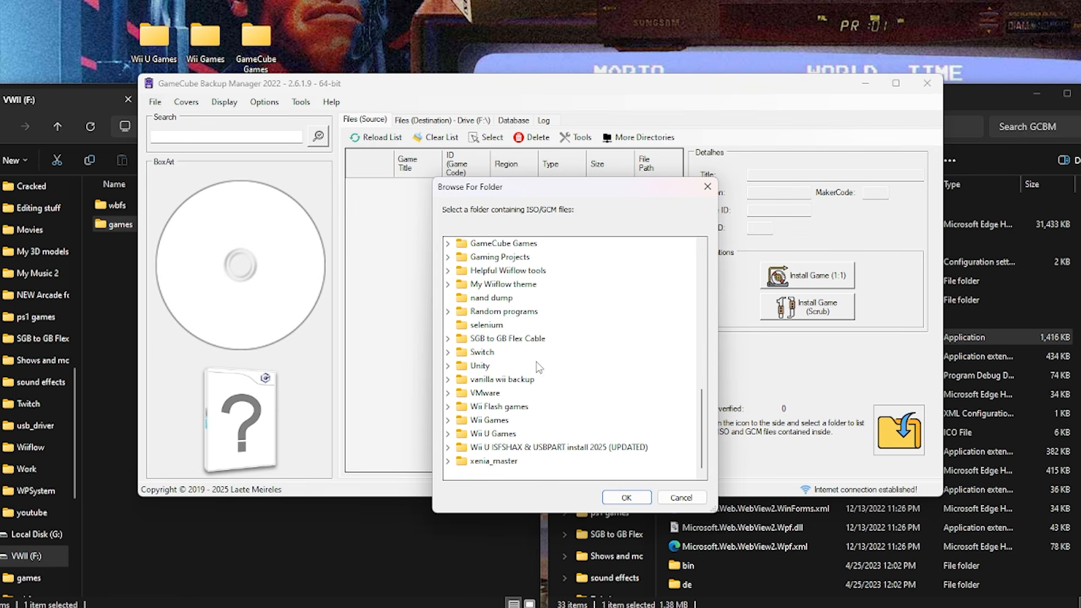
pyautogui.scroll(1, 539, 367)
pyautogui.click(492, 284)
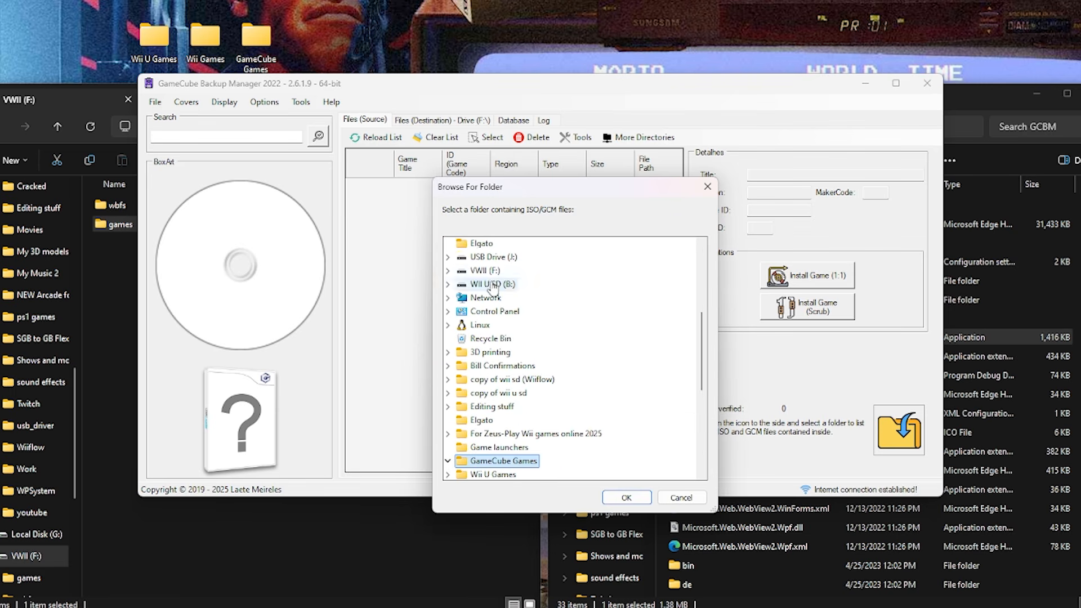
pyautogui.click(626, 497)
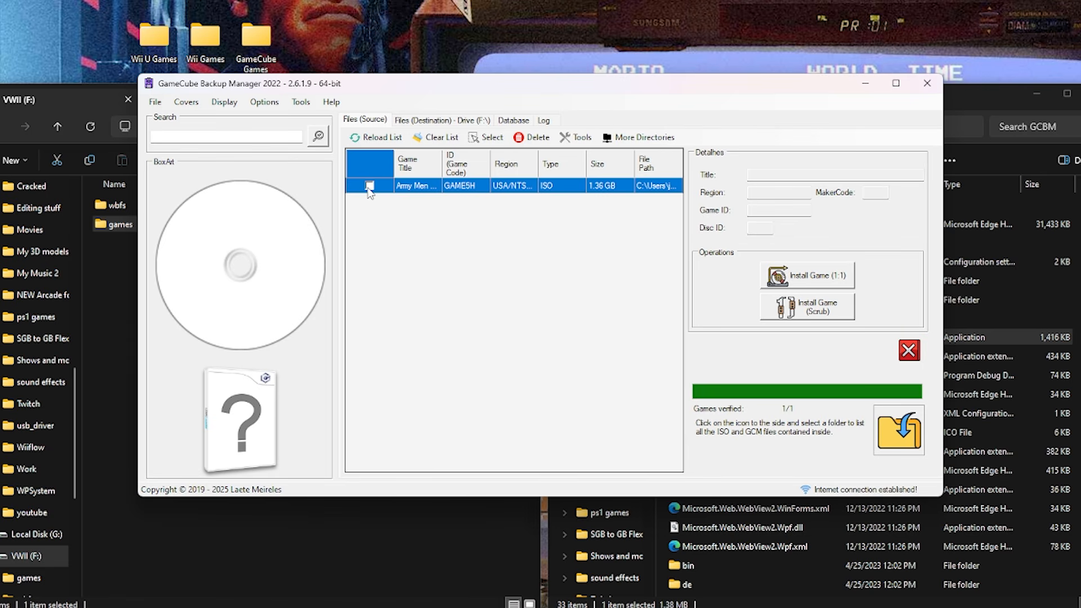
# Select the listed Army Men game and install it to the destination drive with the 1:1 option.
pyautogui.click(486, 137)
pyautogui.click(494, 155)
pyautogui.click(823, 277)
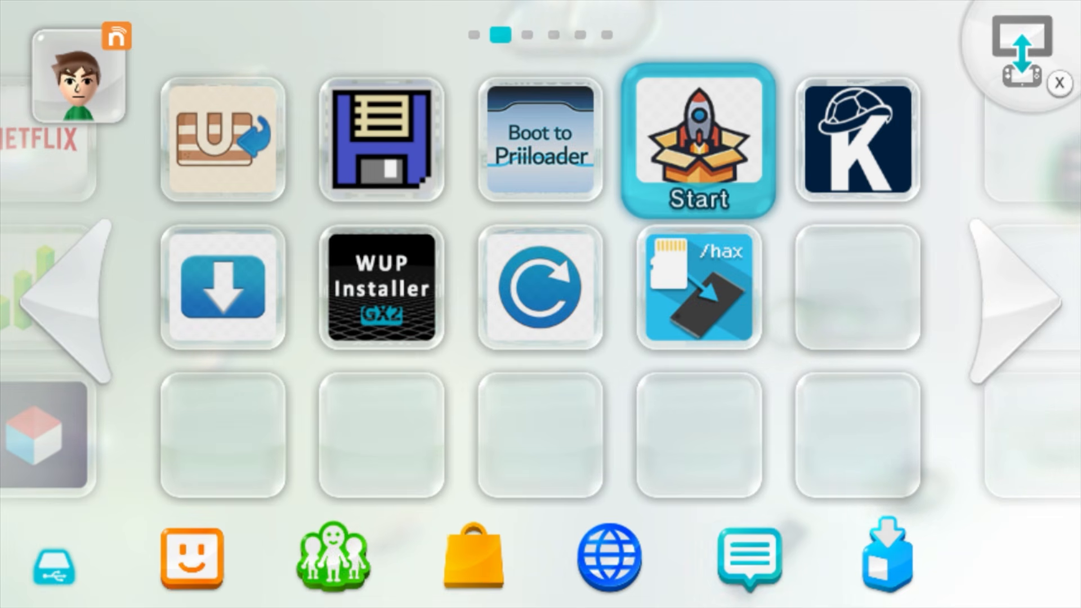
# Launch WUP Installer GX2 on the Wii U, install Donkey Kong Country Tropical Freeze, and exit to the Wii U Menu.
pyautogui.click(381, 288)
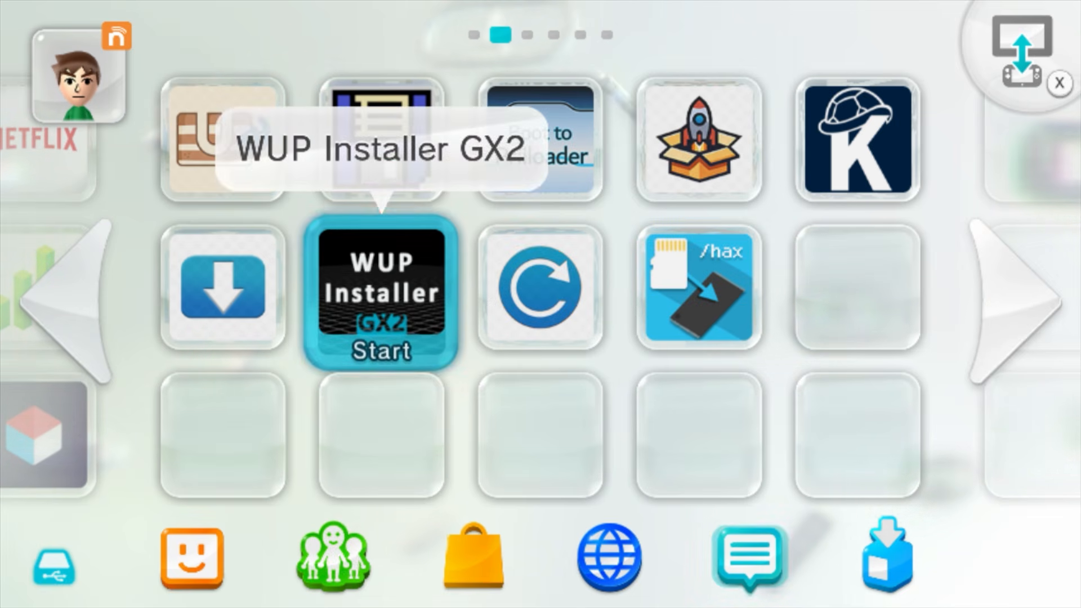
pyautogui.click(382, 288)
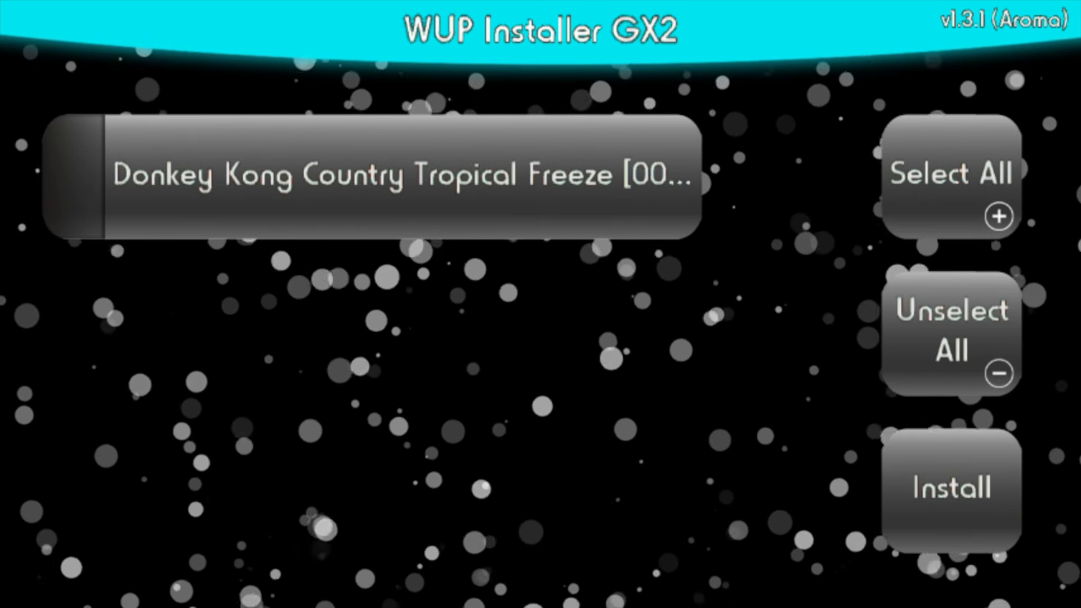
pyautogui.click(372, 177)
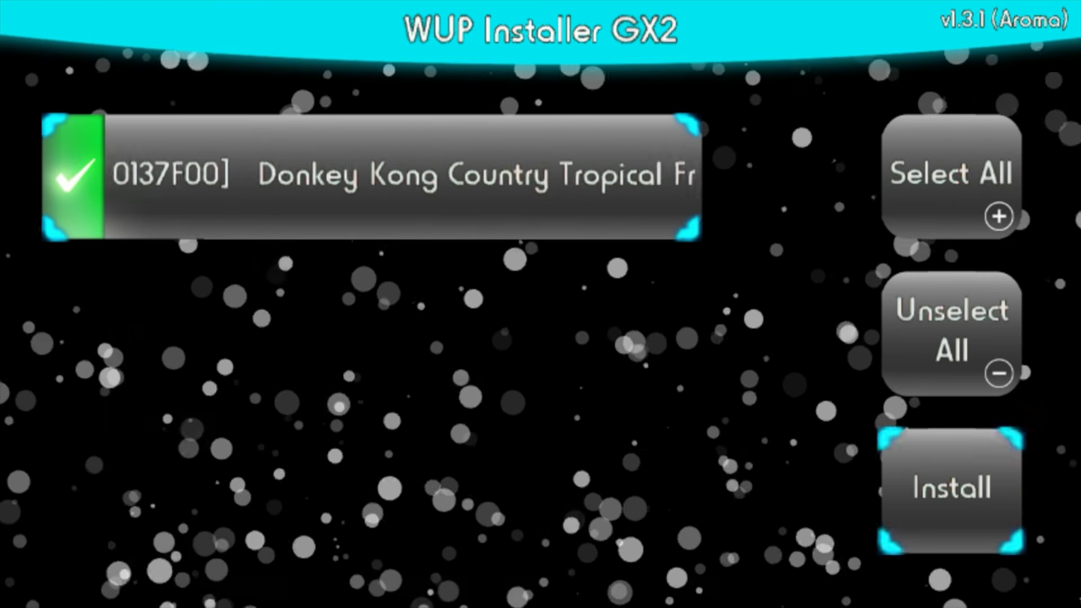
pyautogui.click(951, 491)
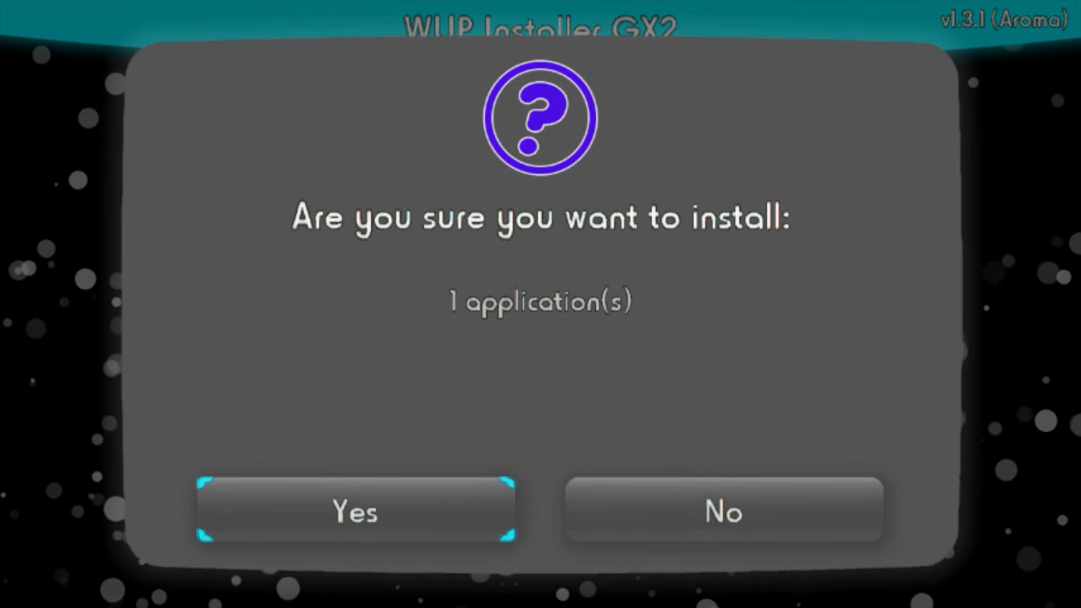
pyautogui.press('Return')
pyautogui.press('Right')
pyautogui.press('Return')
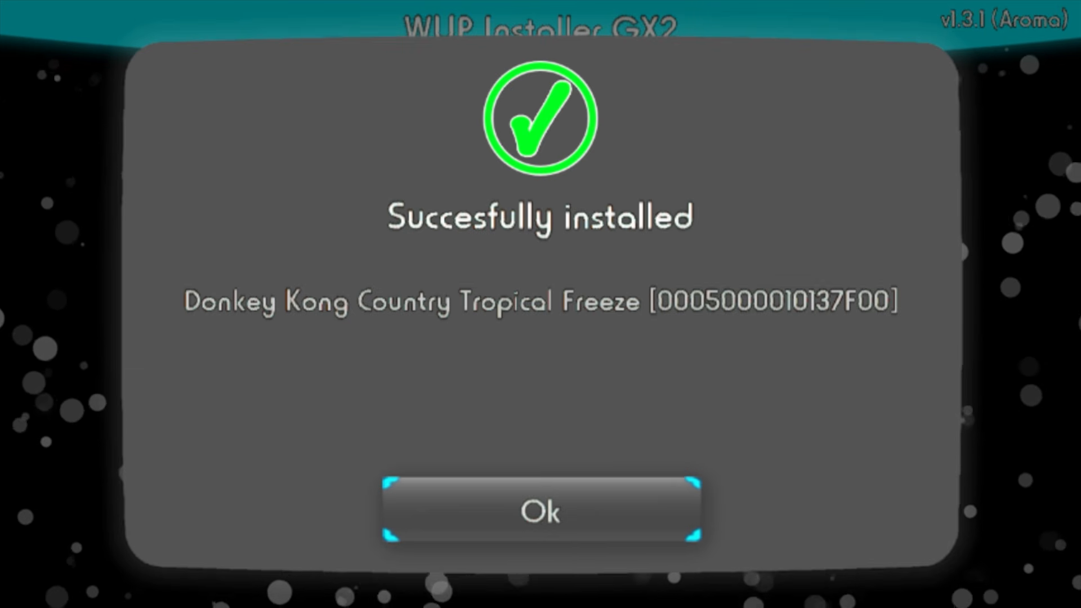
pyautogui.press('Return')
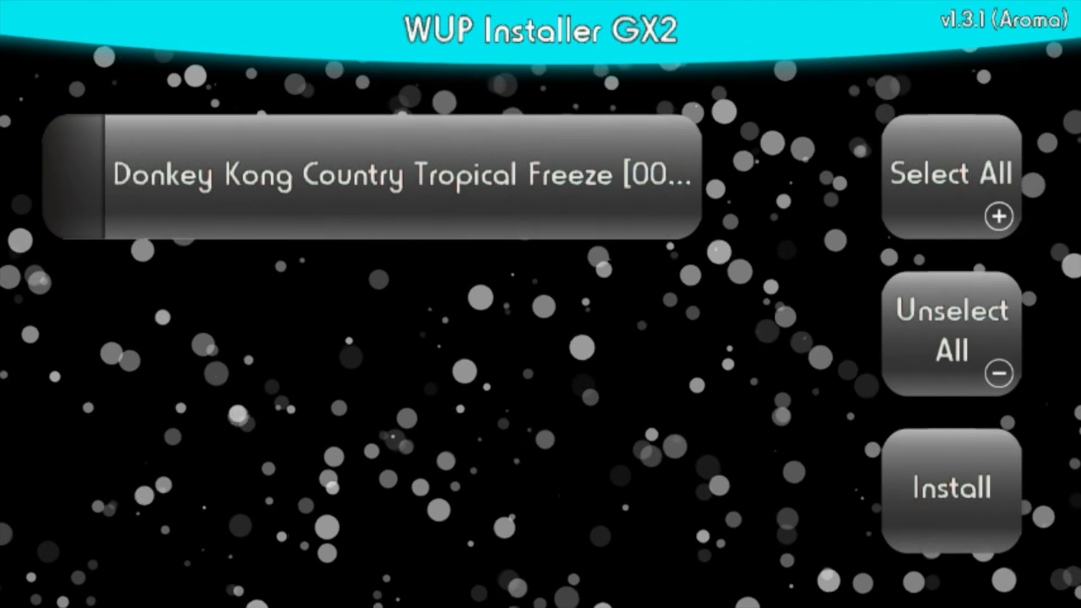
pyautogui.press('Home')
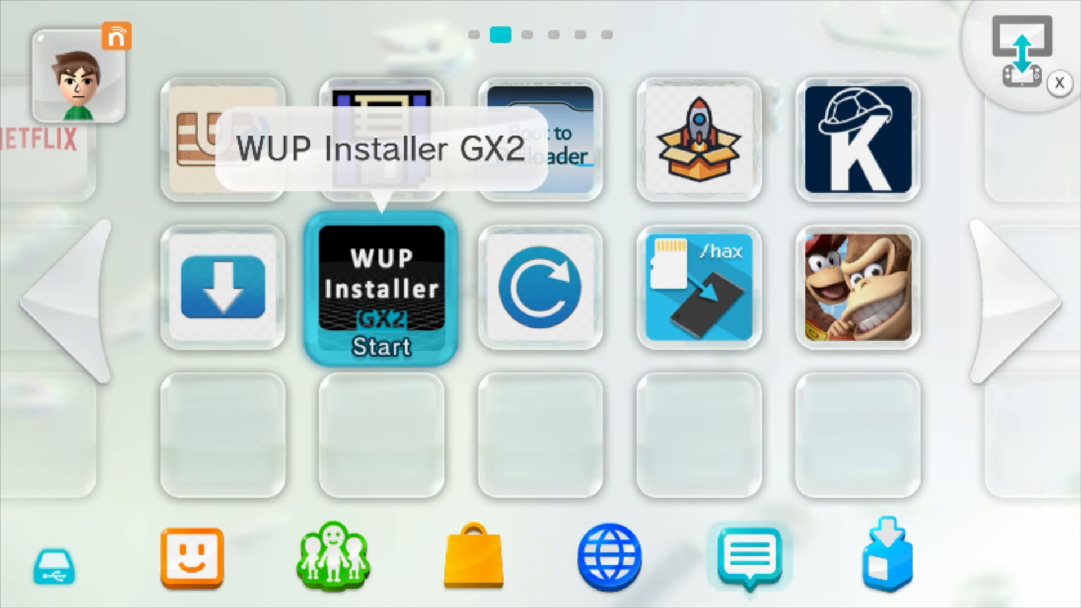
# Highlight the Donkey Kong Country Tropical Freeze tile on the Wii U Menu and switch to the Wii Menu.
pyautogui.click(857, 287)
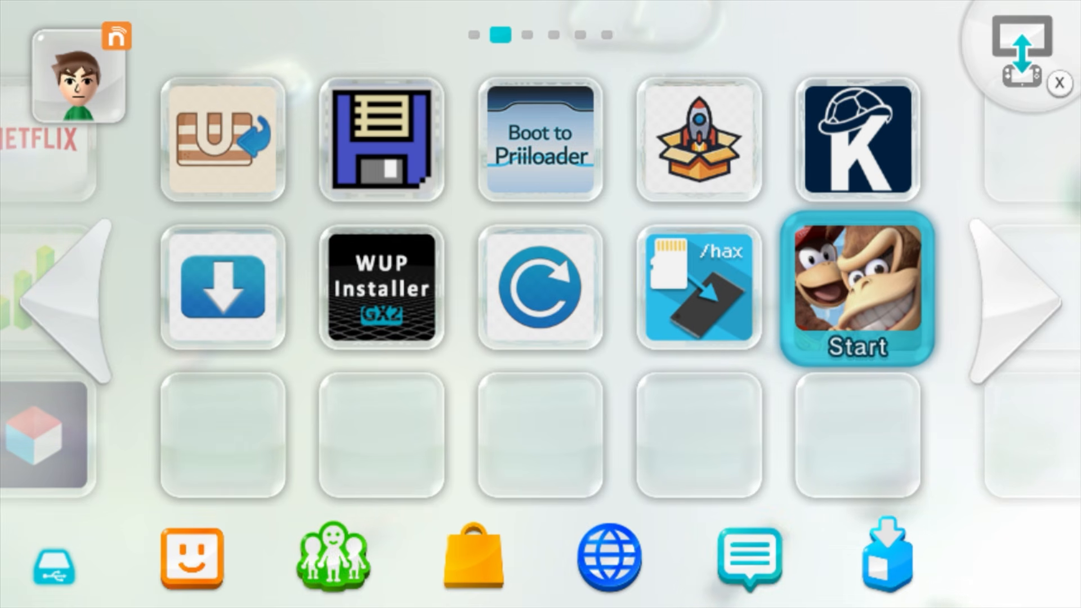
pyautogui.press('Left')
pyautogui.press('Left')
pyautogui.press('Left')
pyautogui.press('Left')
pyautogui.press('Left')
pyautogui.press('Left')
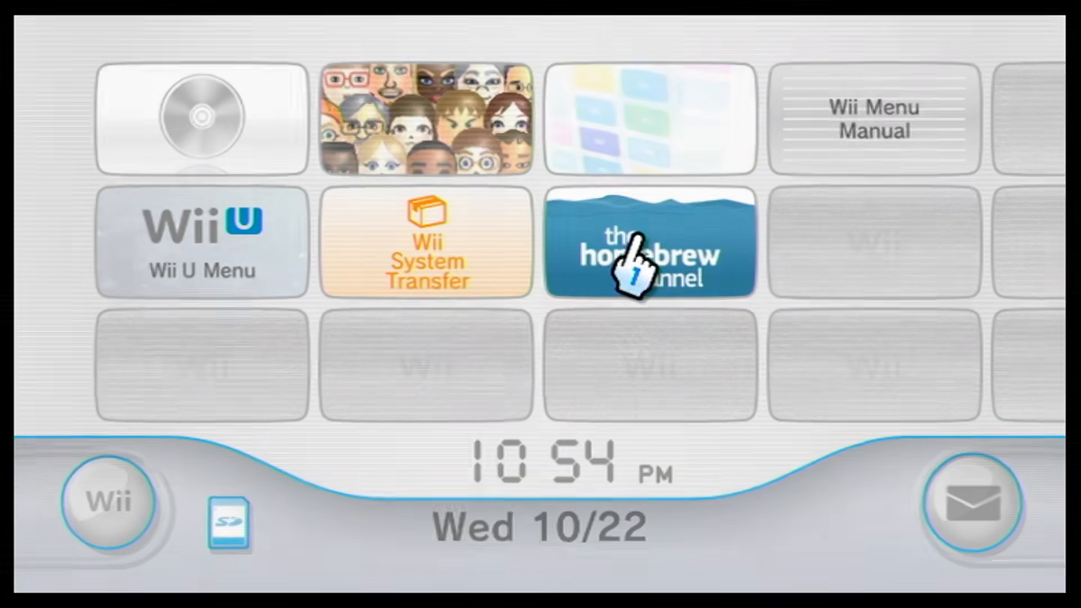
# Launch USB Loader GX from the Homebrew Channel and limit its game list to Wii games.
pyautogui.click(632, 262)
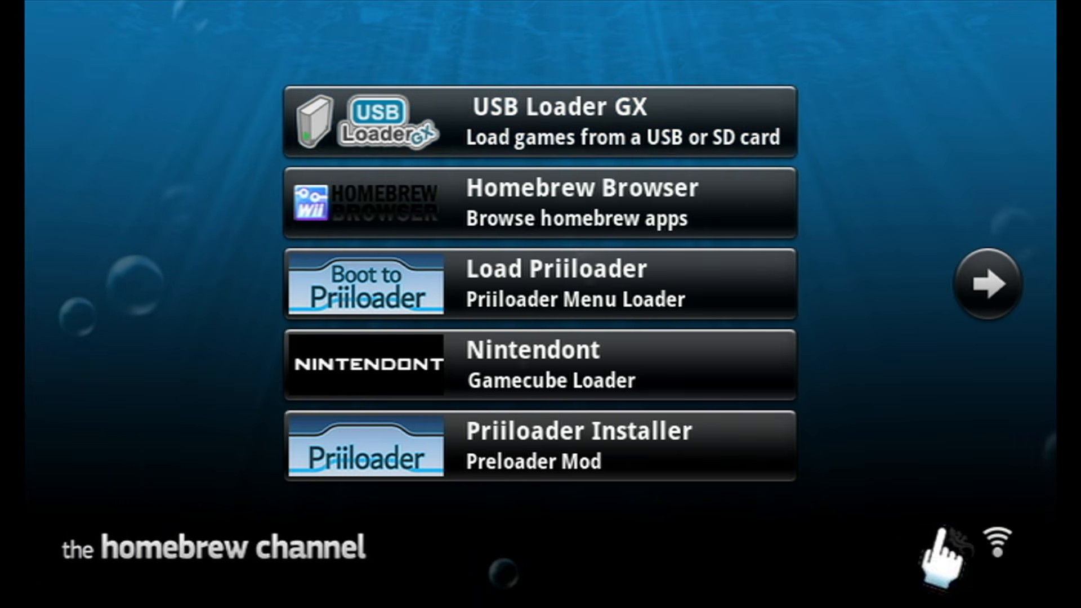
pyautogui.click(603, 101)
pyautogui.click(610, 460)
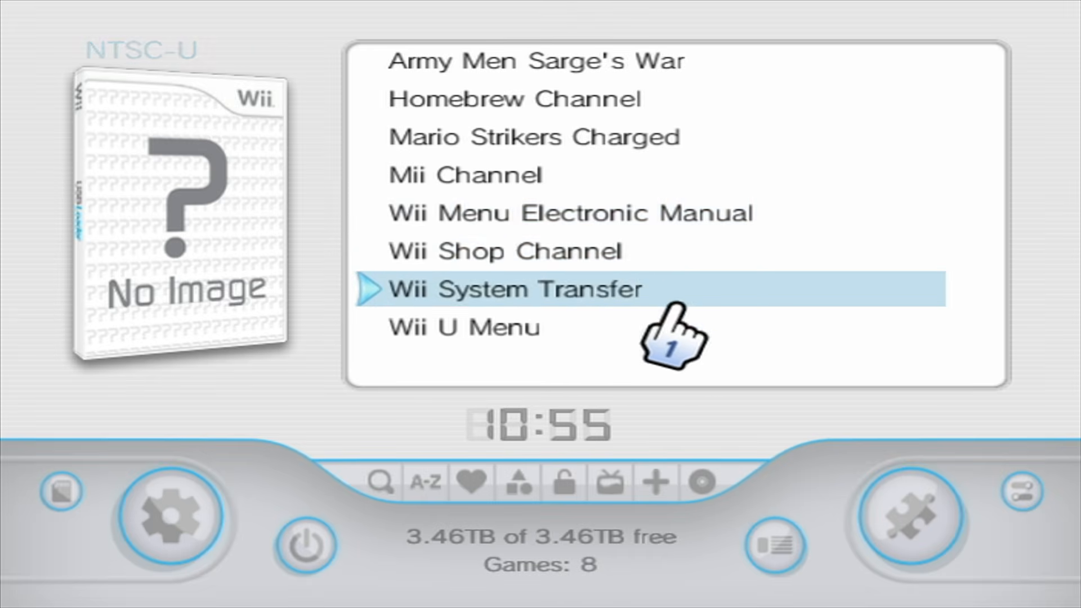
pyautogui.click(918, 504)
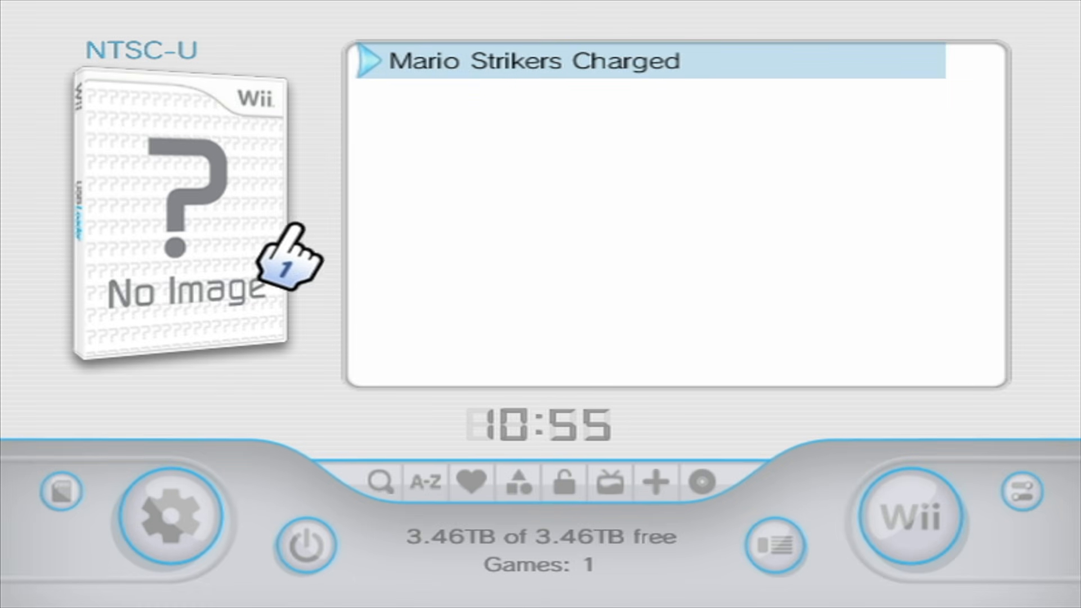
# Download the 3D, flat and full covers, disc artwork and custom banners for the listed Wii game, closing the download dialogs.
pyautogui.click(169, 210)
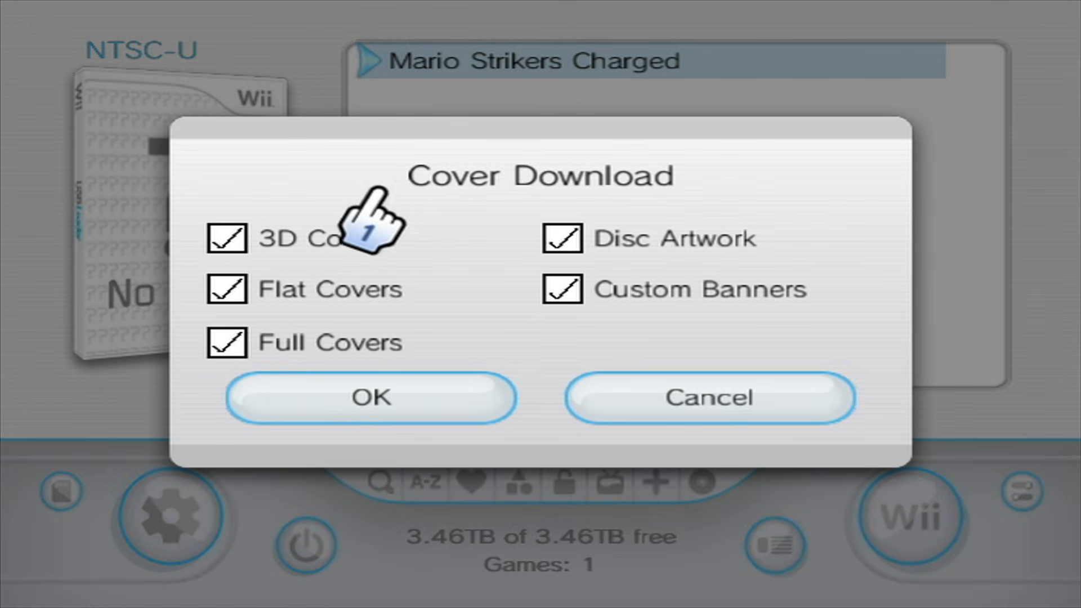
pyautogui.click(382, 383)
pyautogui.click(432, 374)
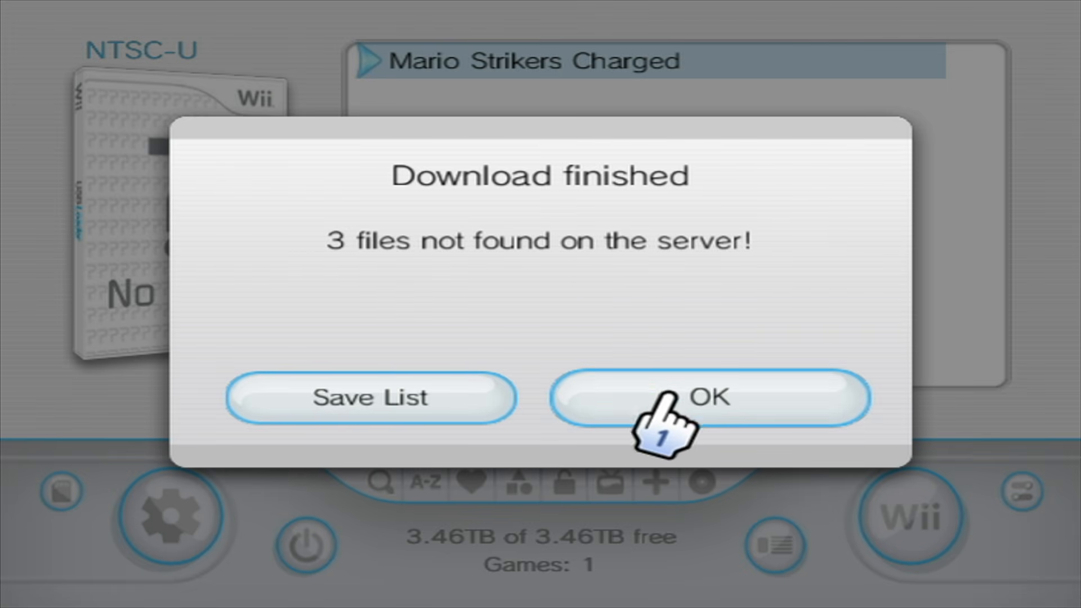
pyautogui.click(652, 411)
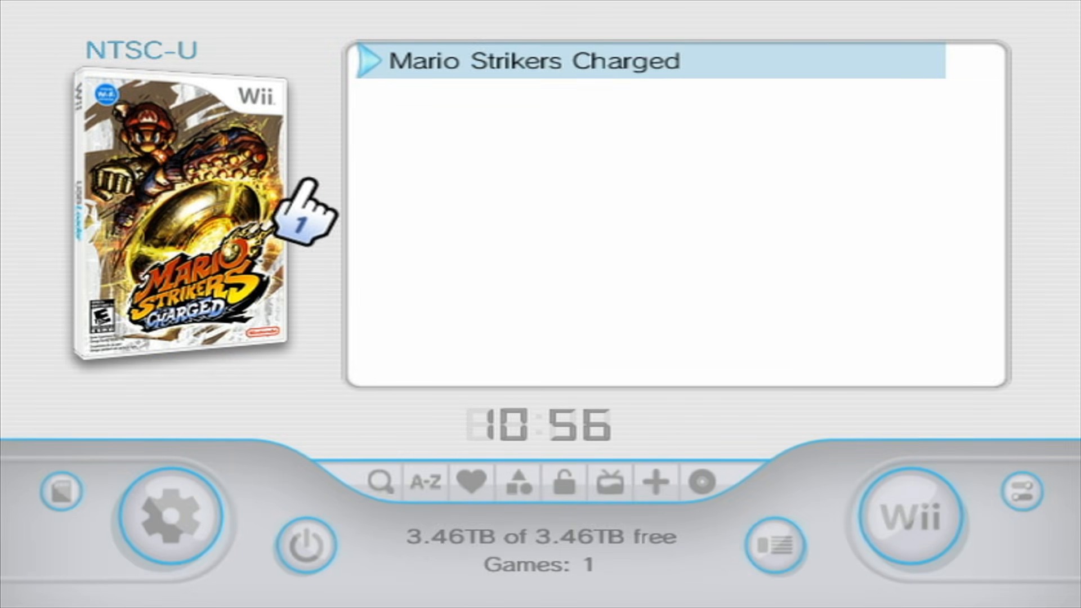
pyautogui.click(209, 195)
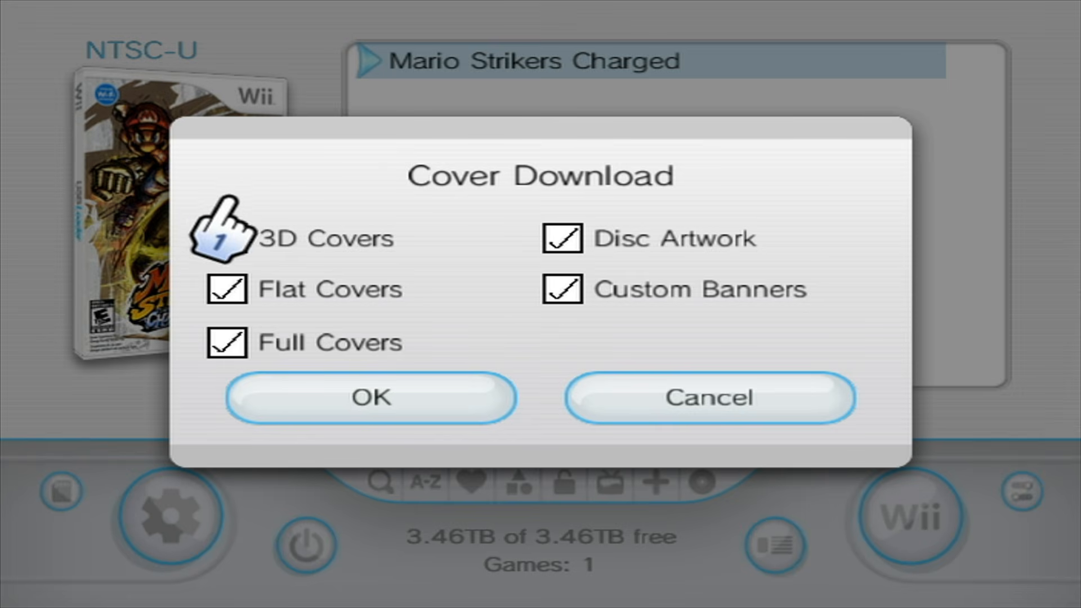
pyautogui.click(597, 376)
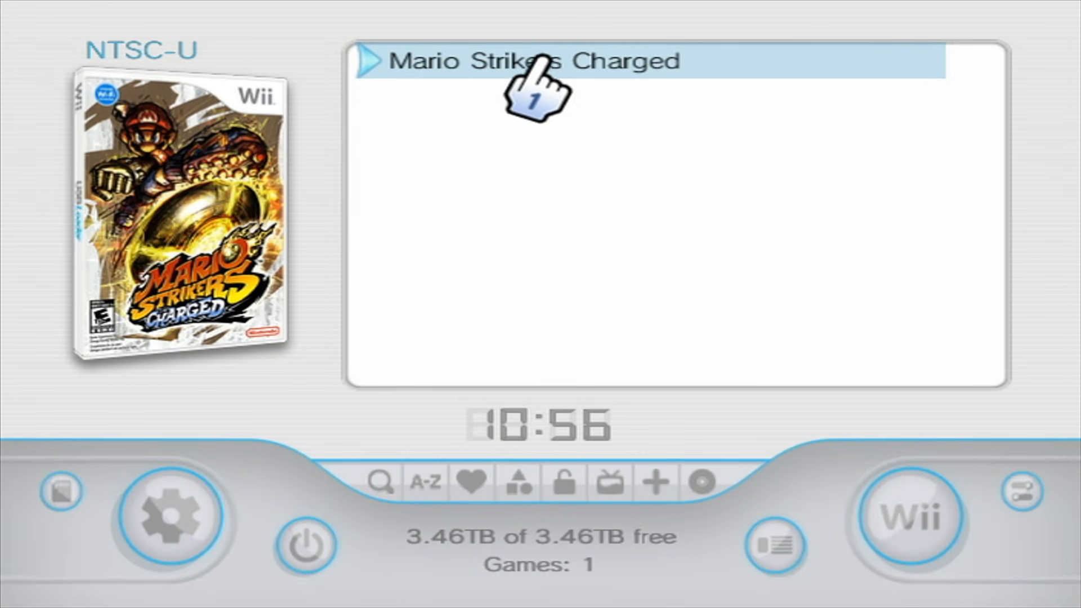
# View the launch screen of Mario Strikers Charged and return to the game list.
pyautogui.click(523, 63)
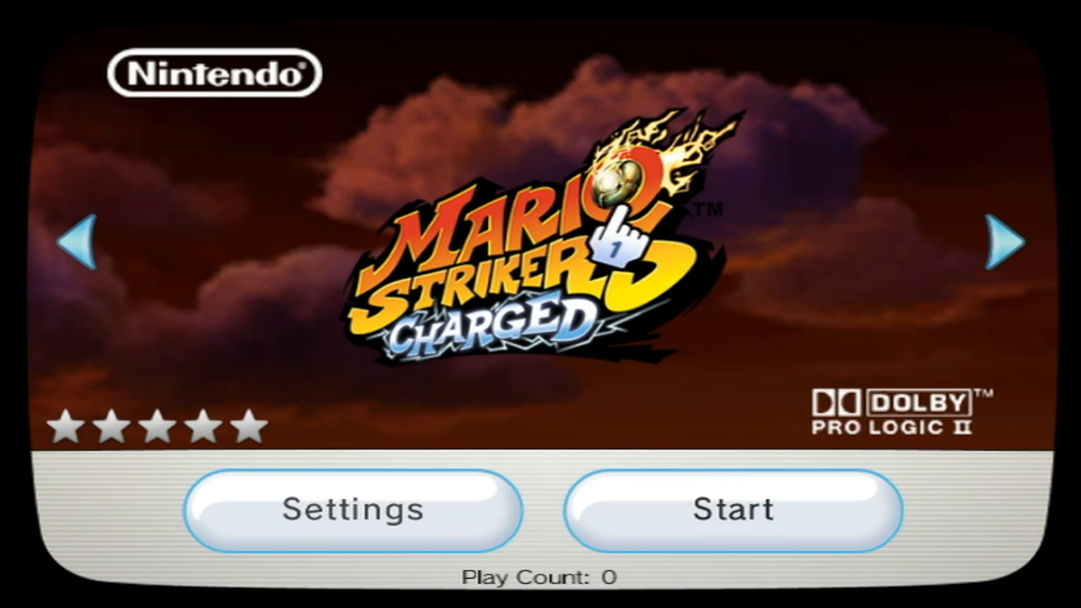
pyautogui.press('Escape')
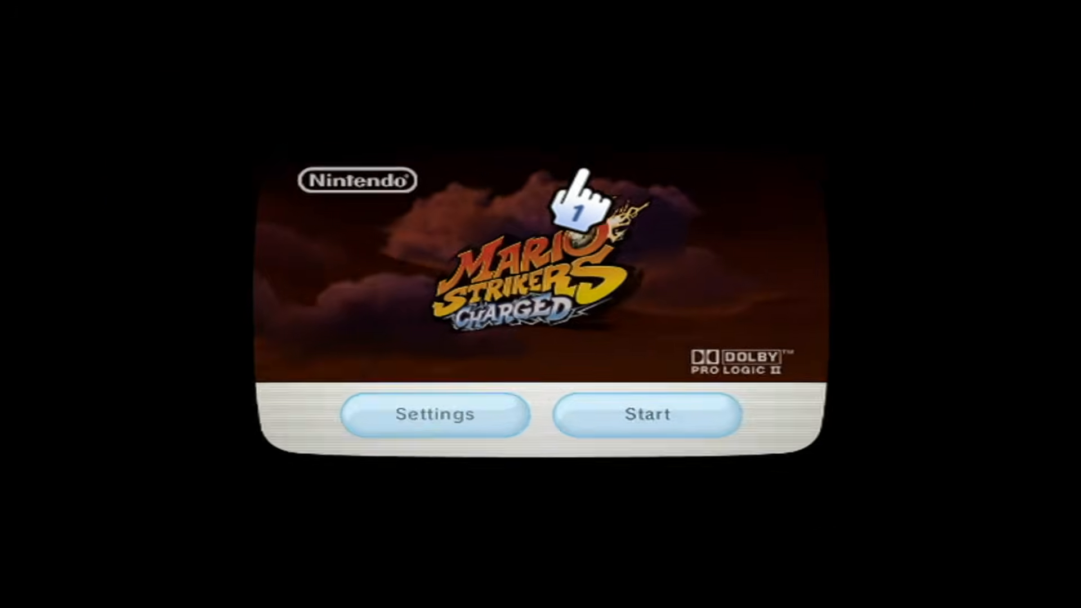
# Switch the game list to GameCube games, view the launch screen of Army Men Sarge's War, and exit it.
pyautogui.click(909, 485)
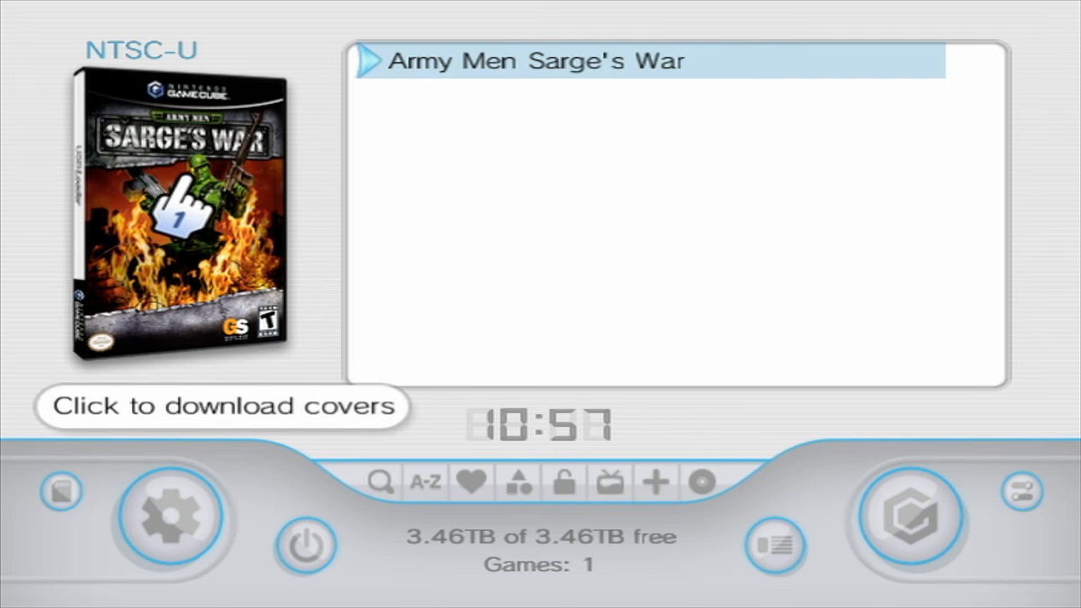
pyautogui.click(535, 58)
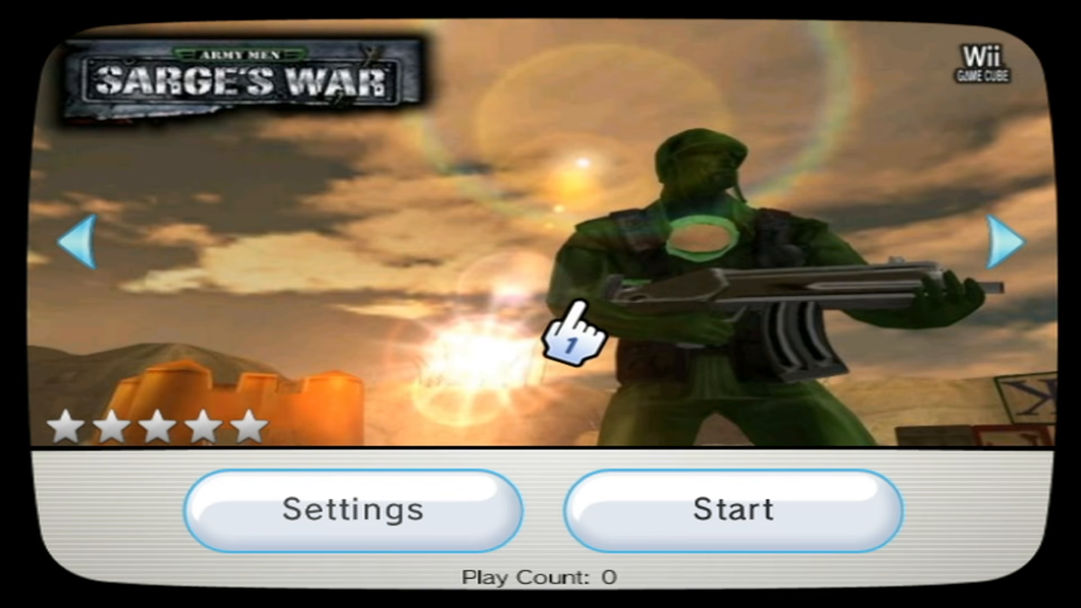
pyautogui.press('Escape')
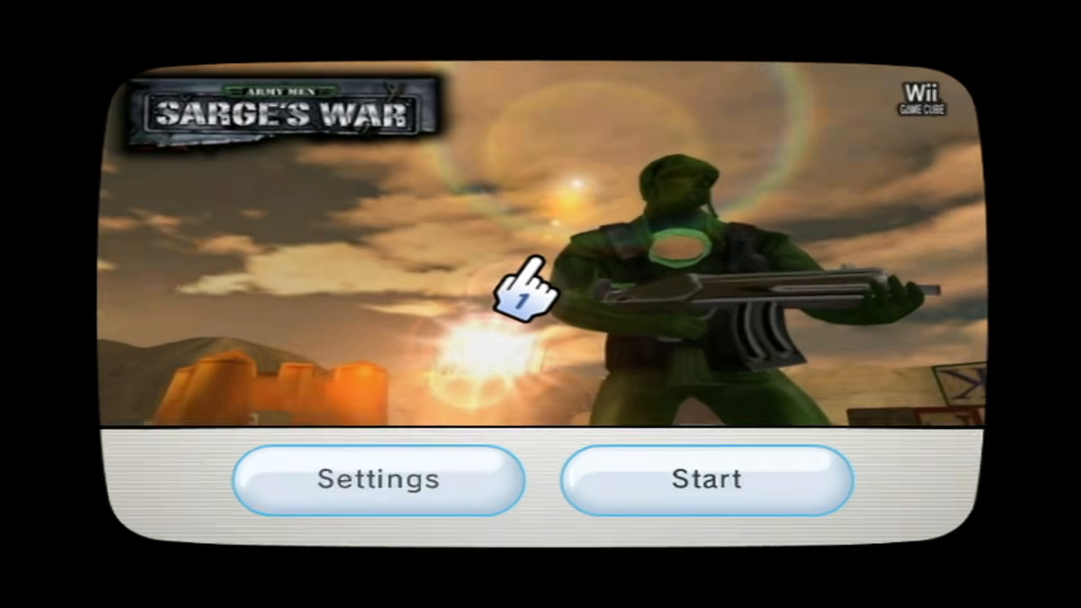